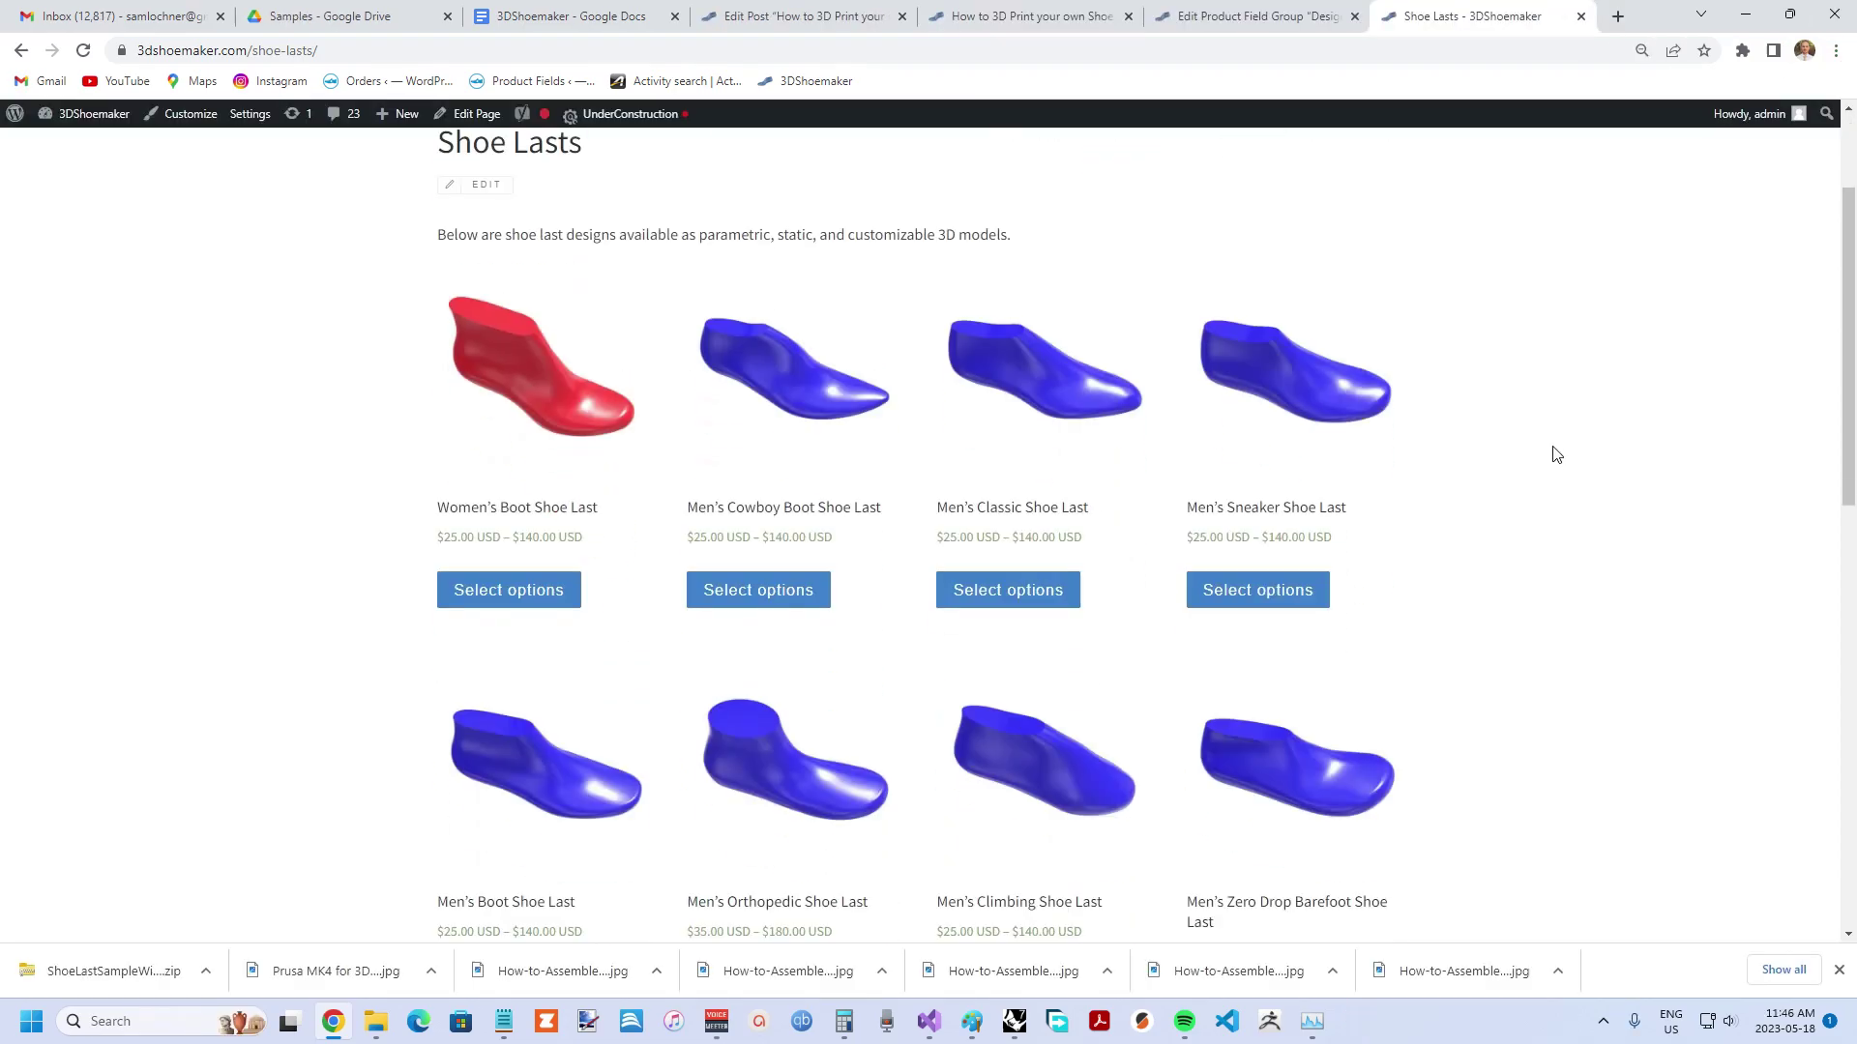
{"action": "scroll", "coordinate": [1554, 448], "scroll_direction": "down", "scroll_amount": 2}
{"action": "scroll", "coordinate": [1551, 445], "scroll_direction": "down", "scroll_amount": 3}
{"action": "scroll", "coordinate": [1543, 440], "scroll_direction": "down", "scroll_amount": 4}
{"action": "scroll", "coordinate": [1537, 440], "scroll_direction": "up", "scroll_amount": 7}
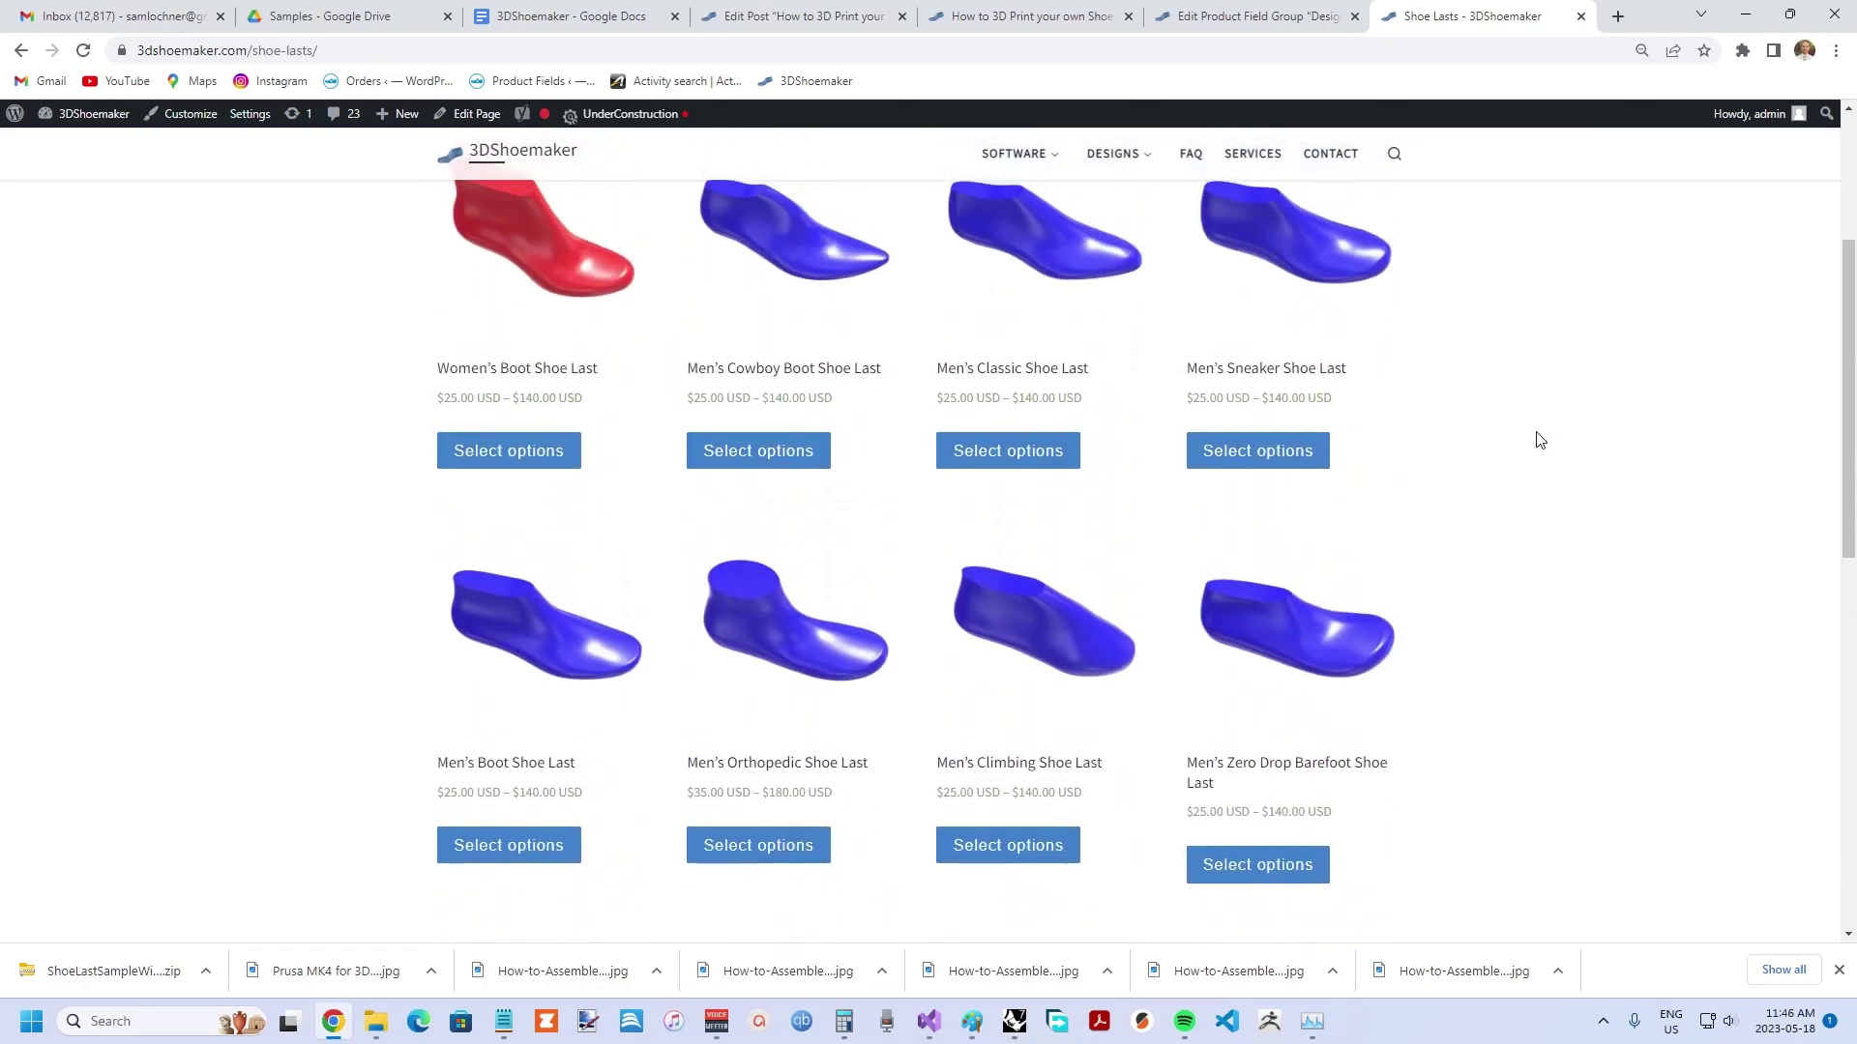
{"action": "scroll", "coordinate": [1528, 442], "scroll_direction": "up", "scroll_amount": 3}
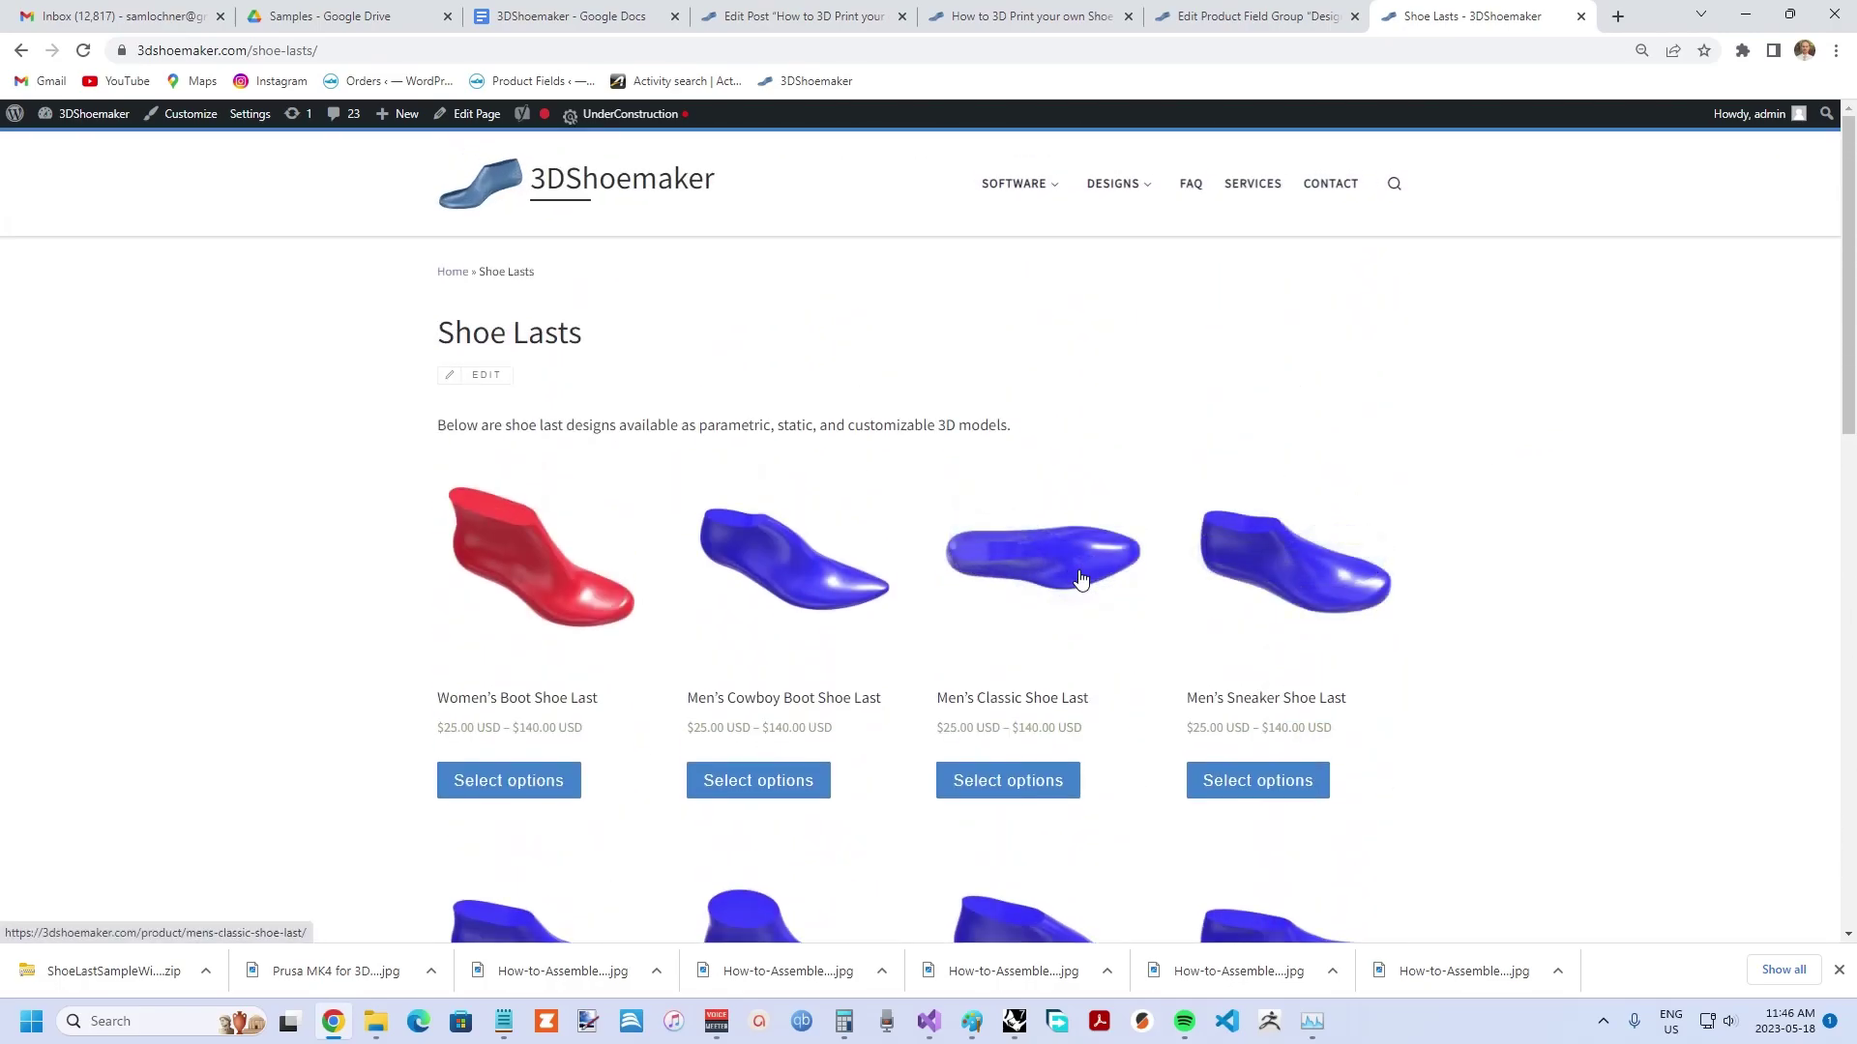
{"action": "scroll", "coordinate": [1499, 543], "scroll_direction": "down", "scroll_amount": 2}
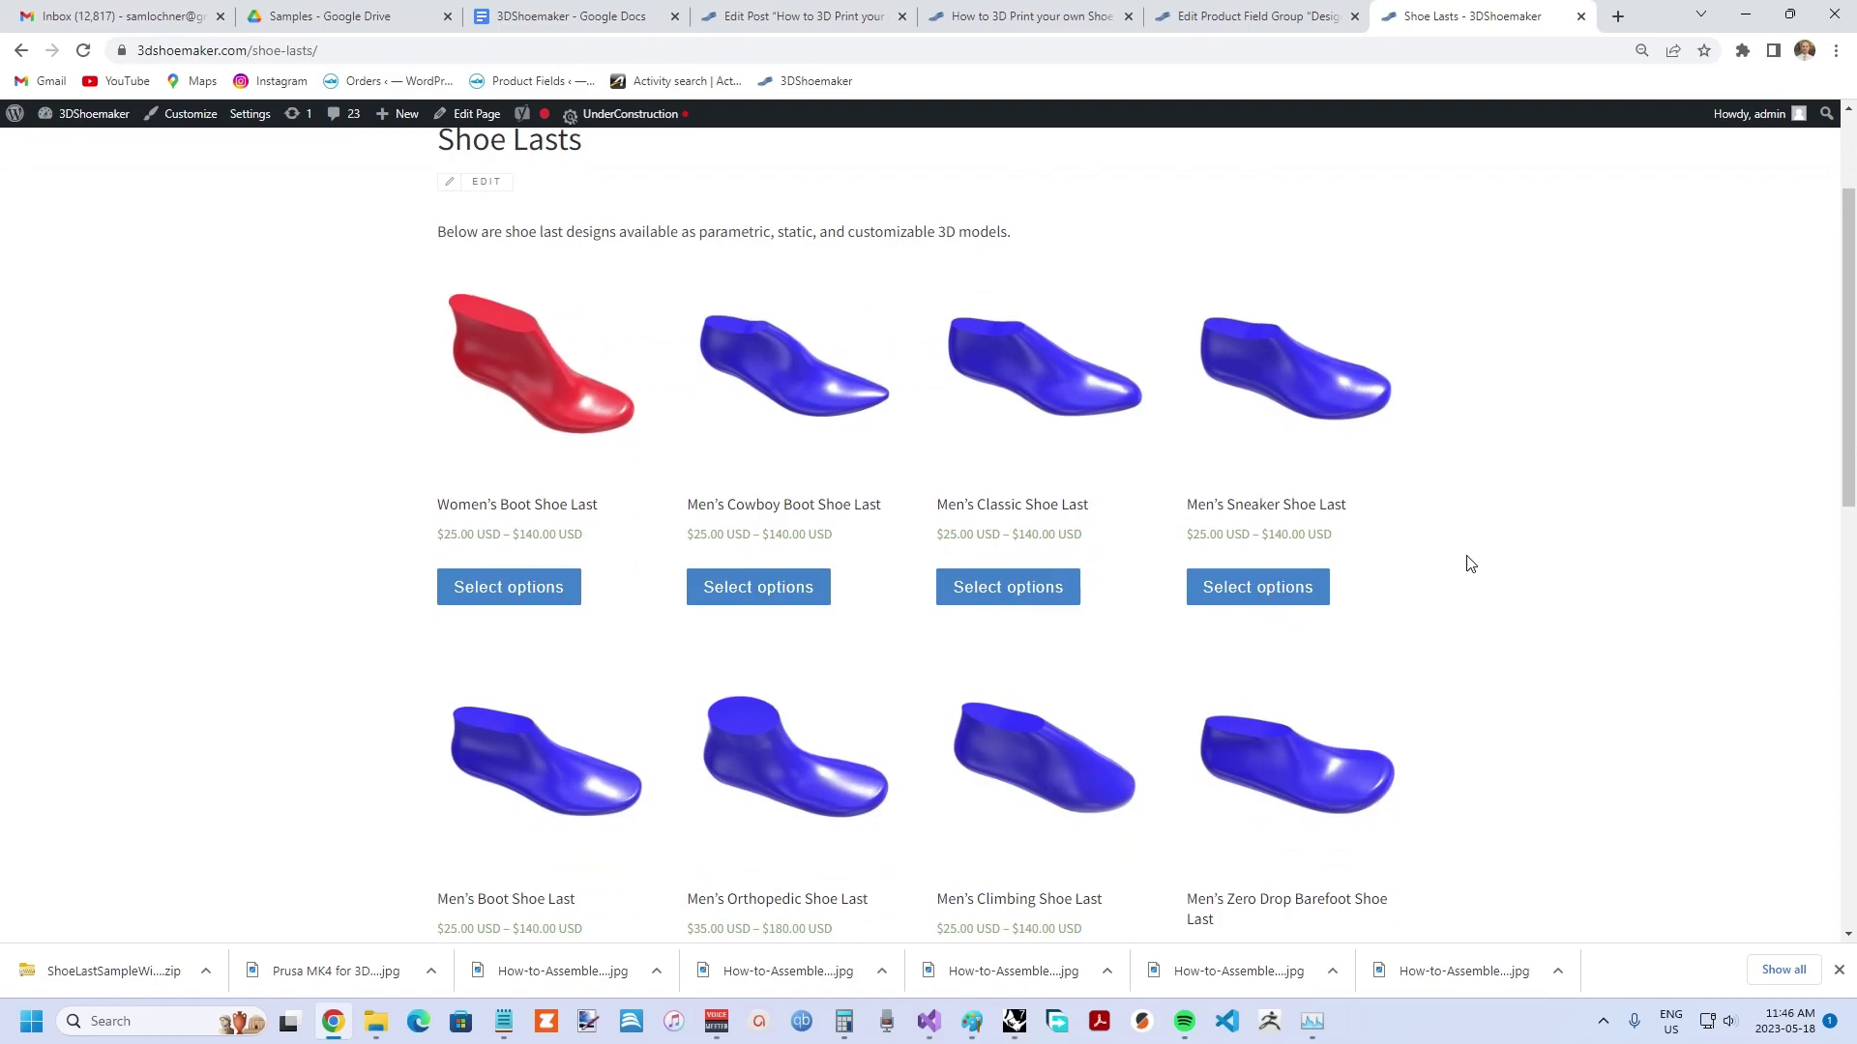
Step: Open the Men's Classic Shoe Last product page and pick Static as the model type
{"action": "left_click", "coordinate": [1037, 382]}
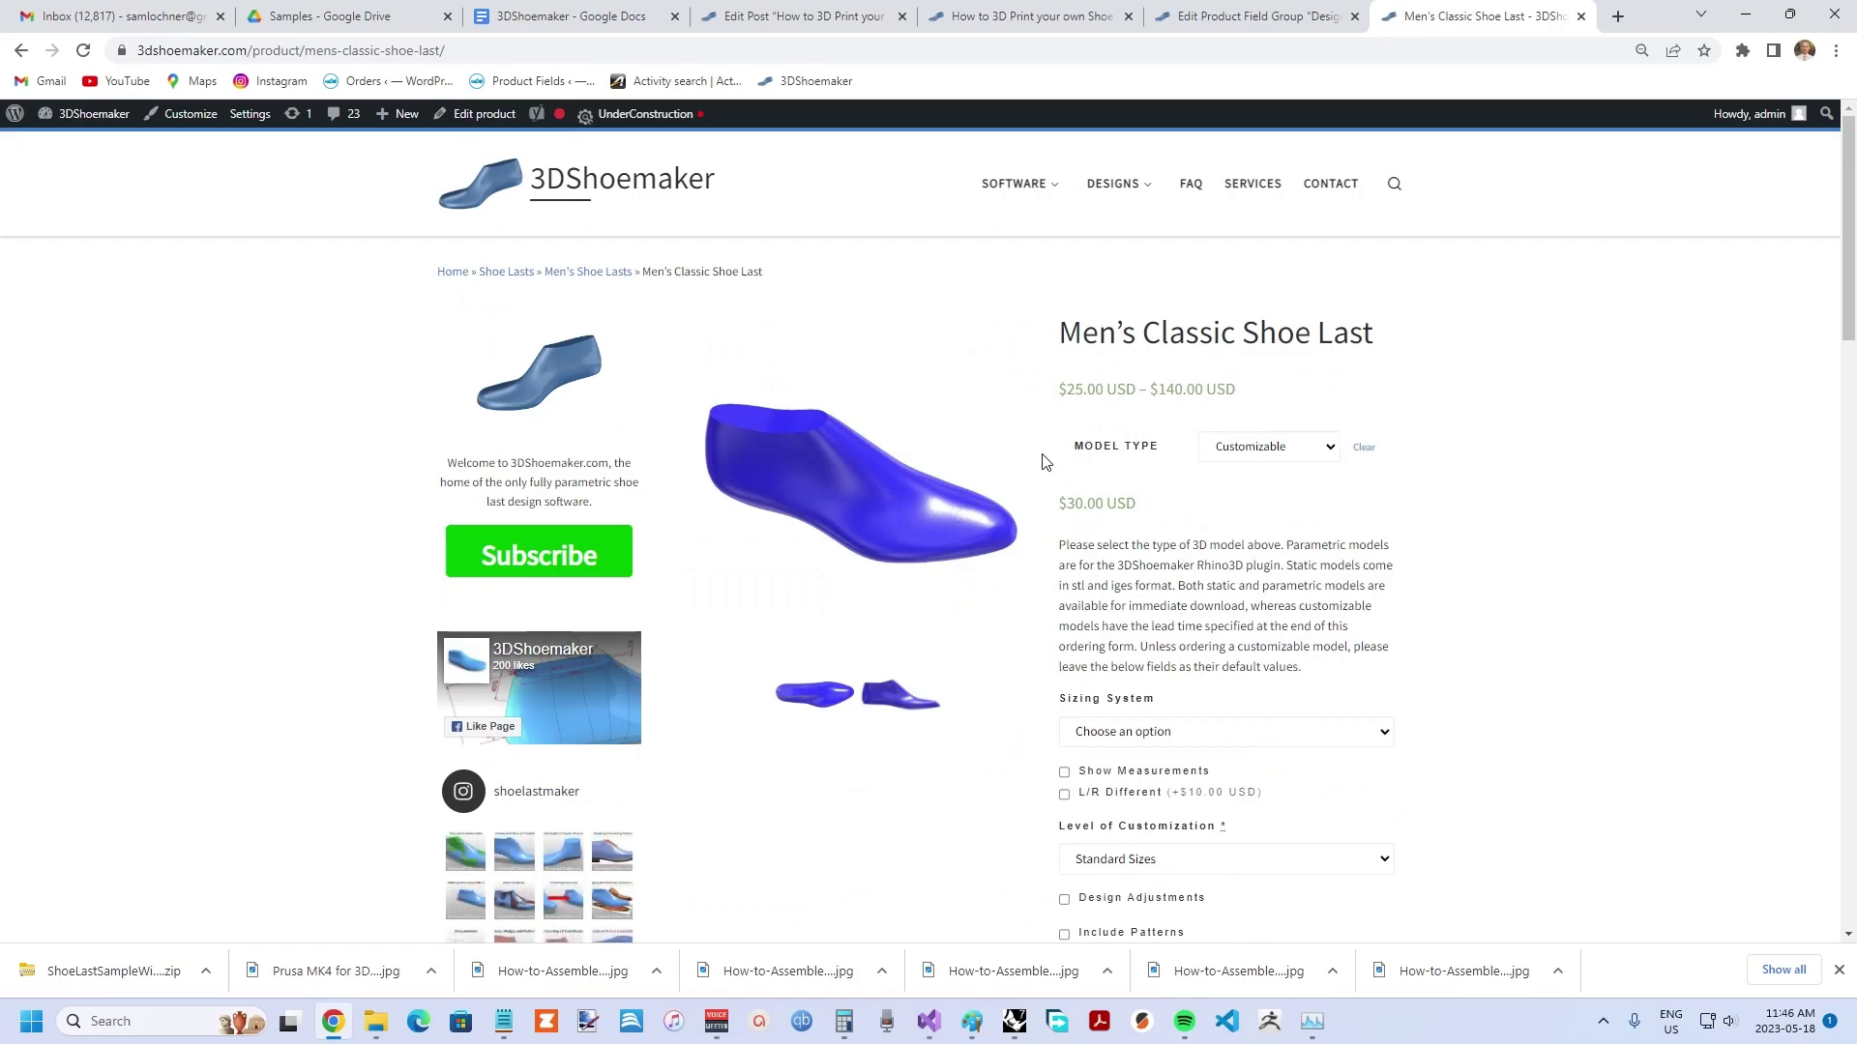
{"action": "left_click", "coordinate": [1272, 452]}
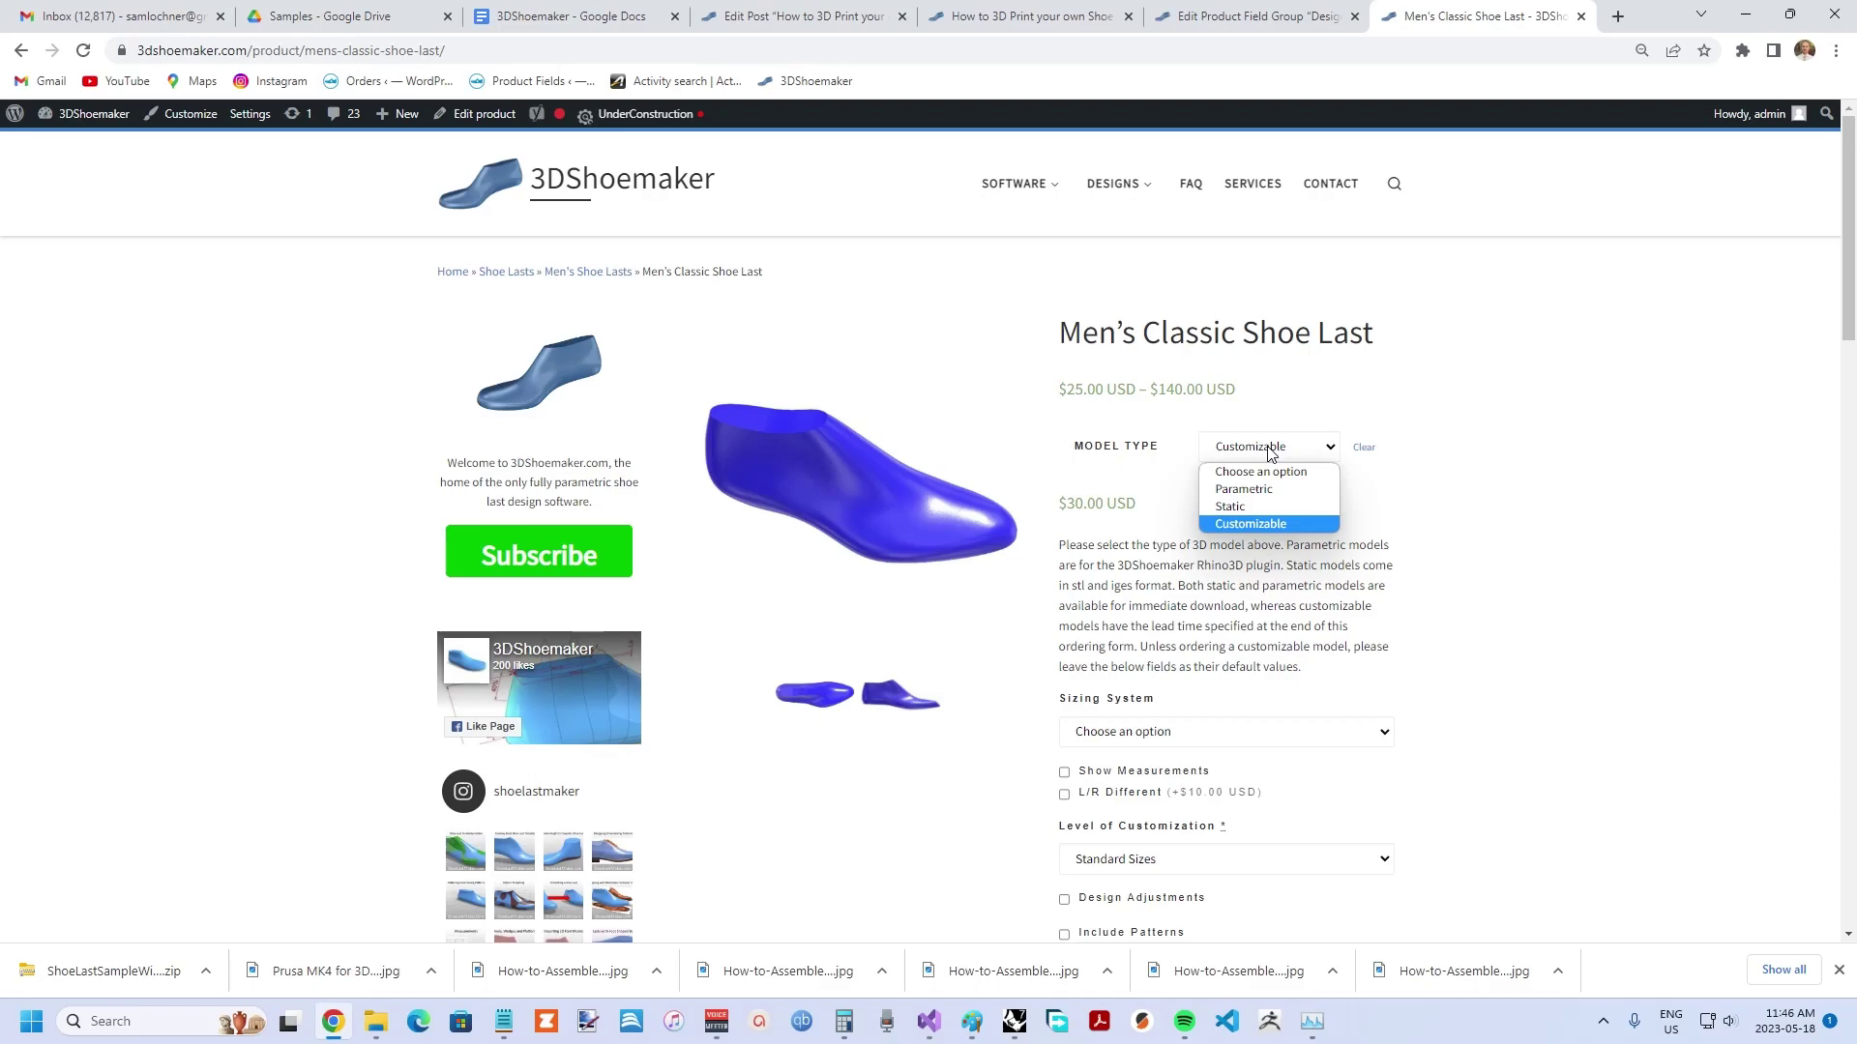
{"action": "left_click", "coordinate": [1247, 507]}
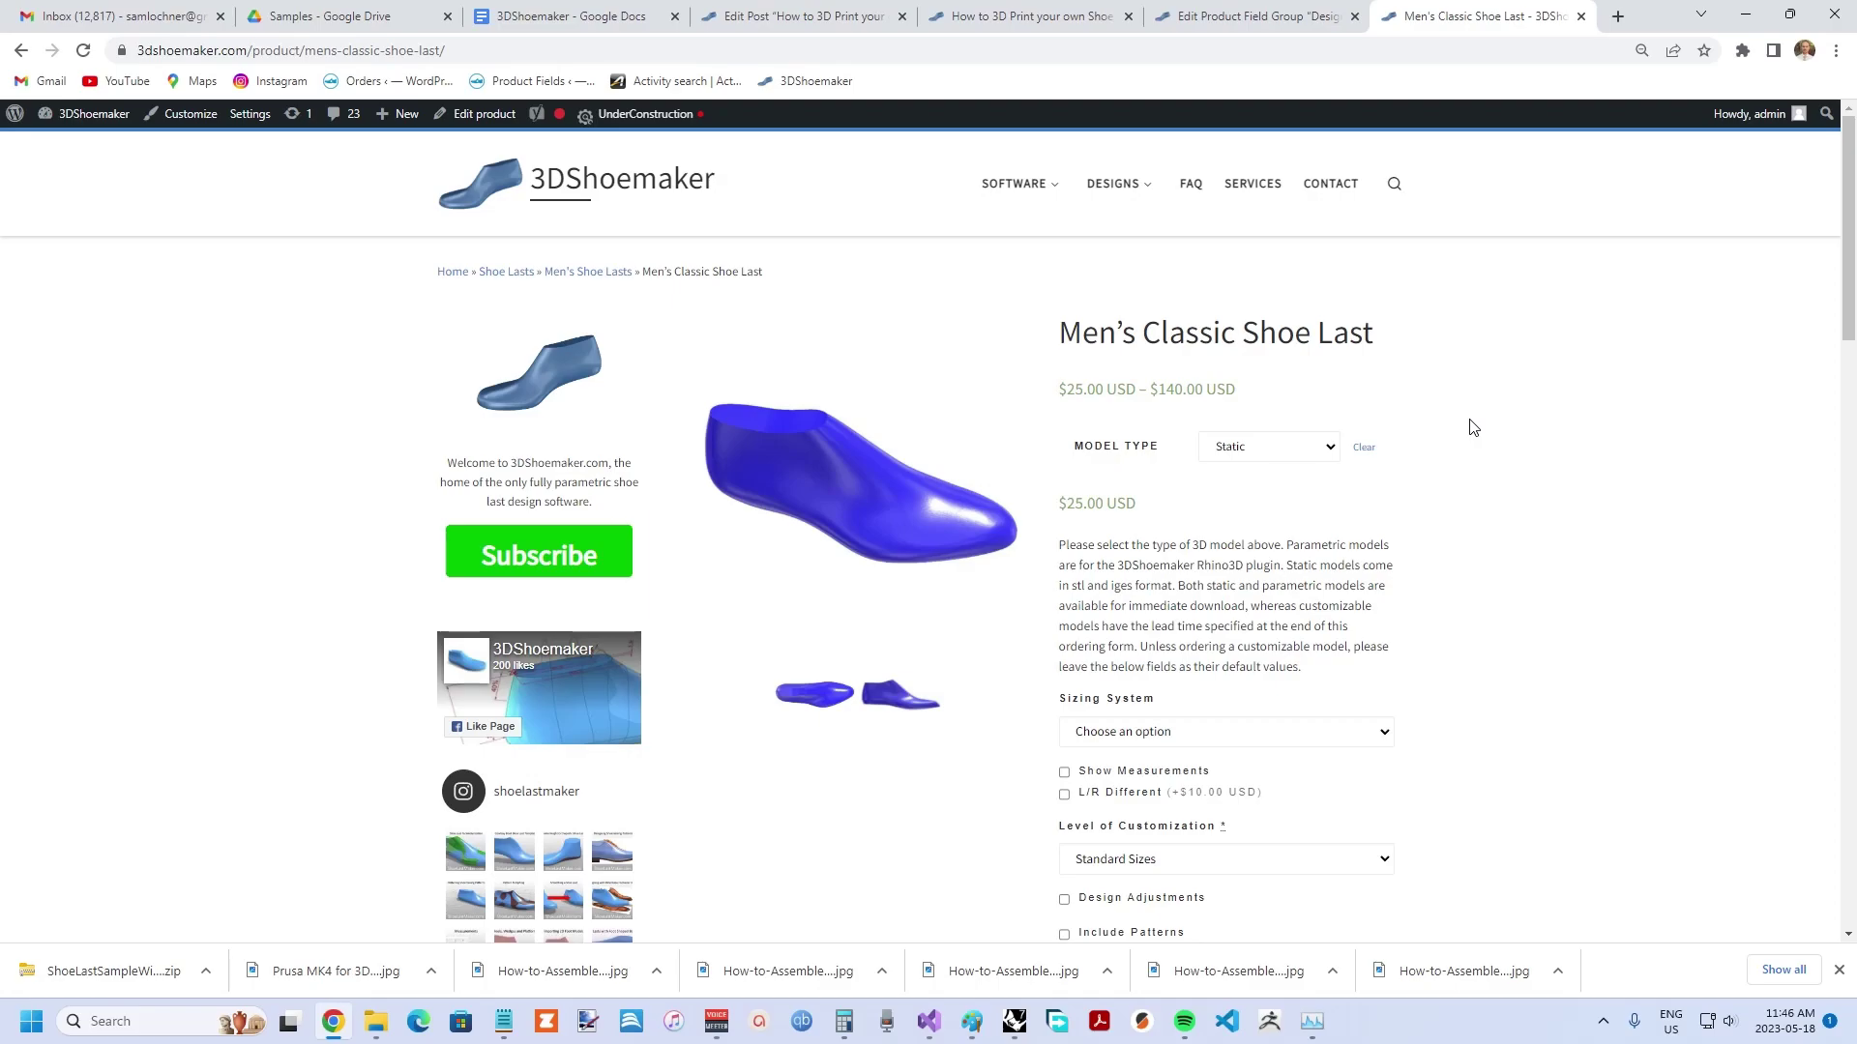
Step: Change the model type from Static to Customizable, priced at $30.00 USD
{"action": "scroll", "coordinate": [1473, 427], "scroll_direction": "down", "scroll_amount": 9}
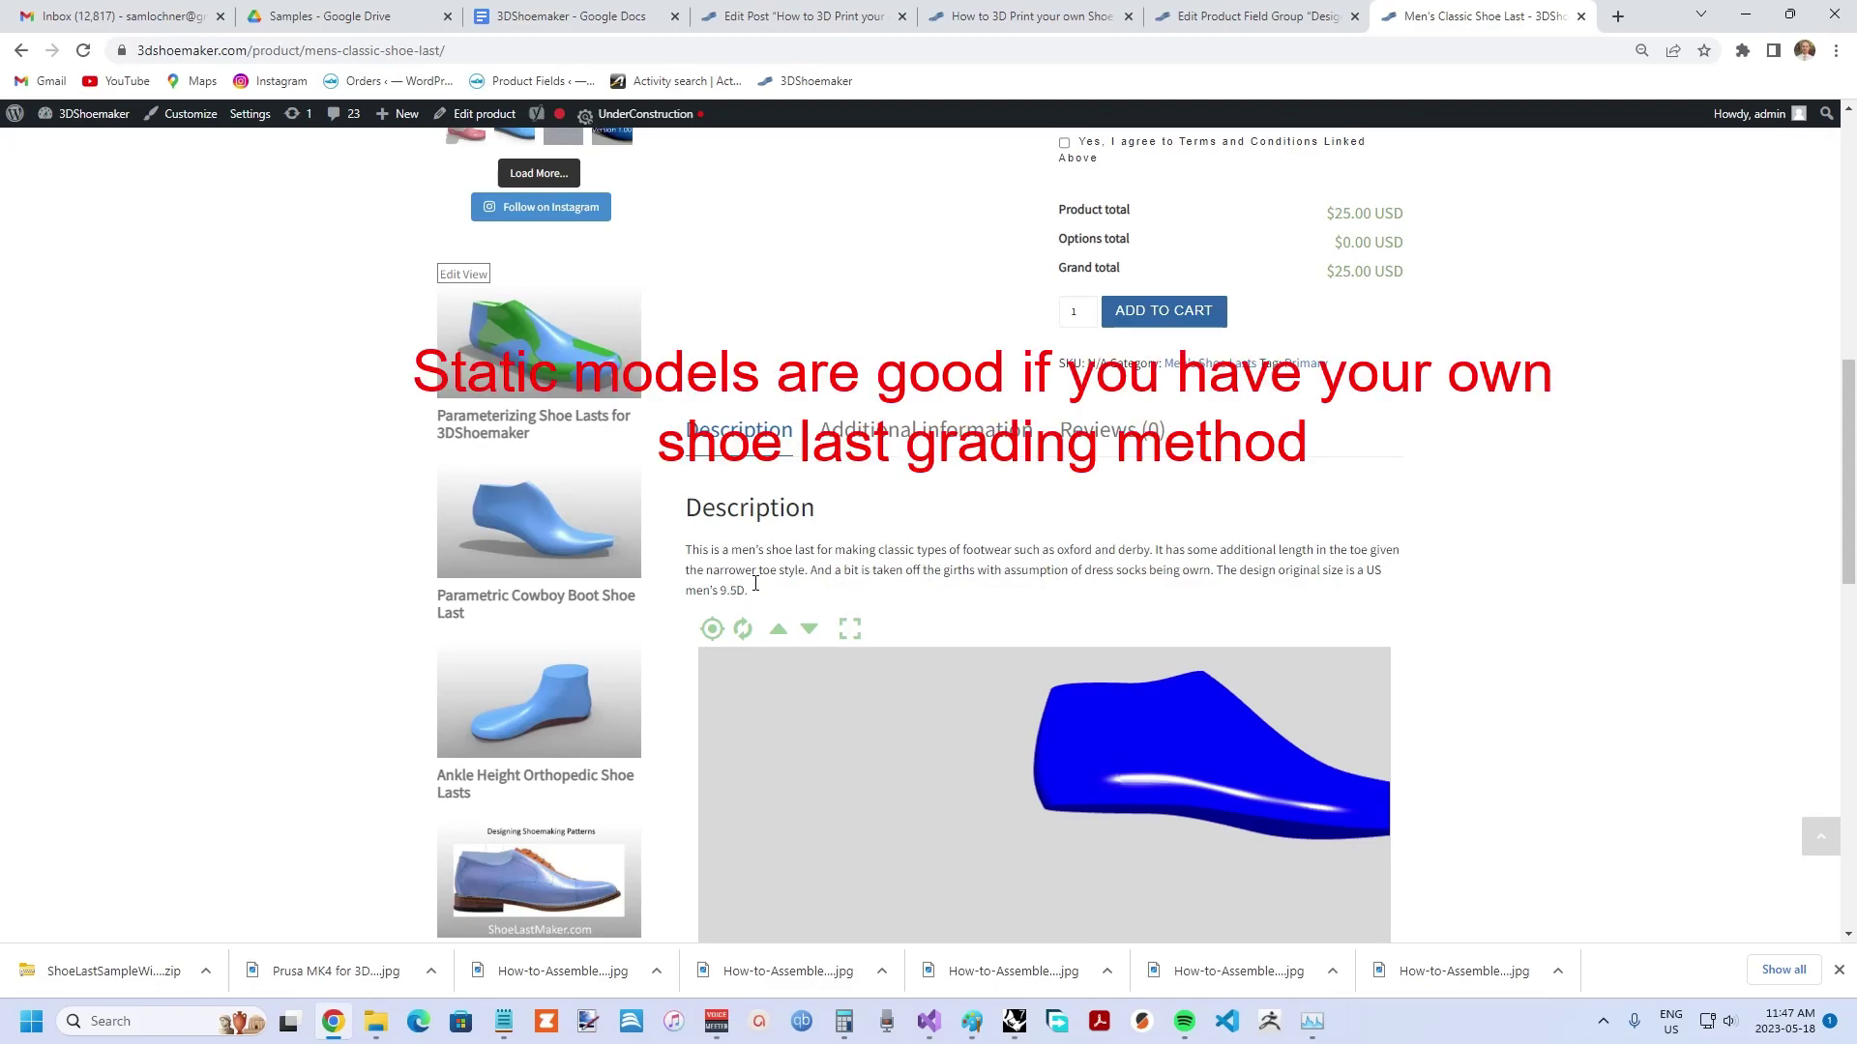
{"action": "scroll", "coordinate": [1272, 592], "scroll_direction": "up", "scroll_amount": 10}
{"action": "scroll", "coordinate": [1489, 575], "scroll_direction": "up", "scroll_amount": 1}
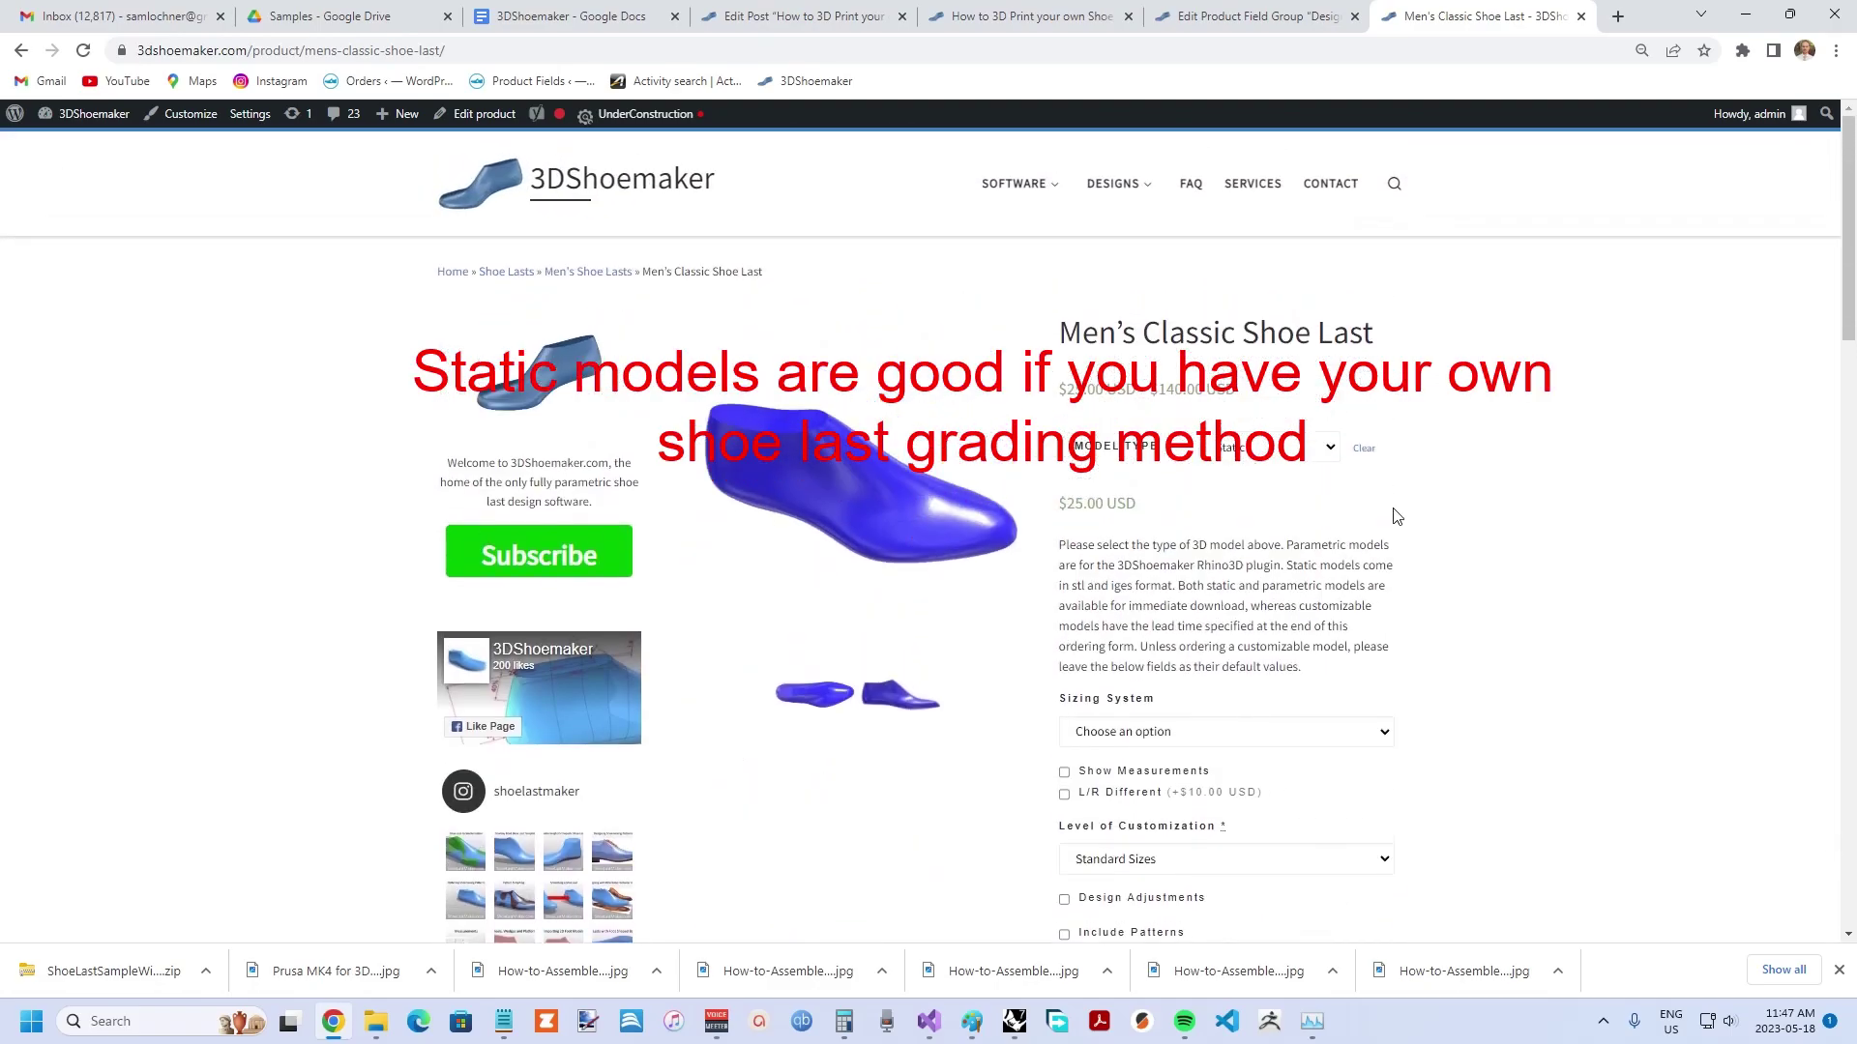
{"action": "left_click", "coordinate": [1302, 456]}
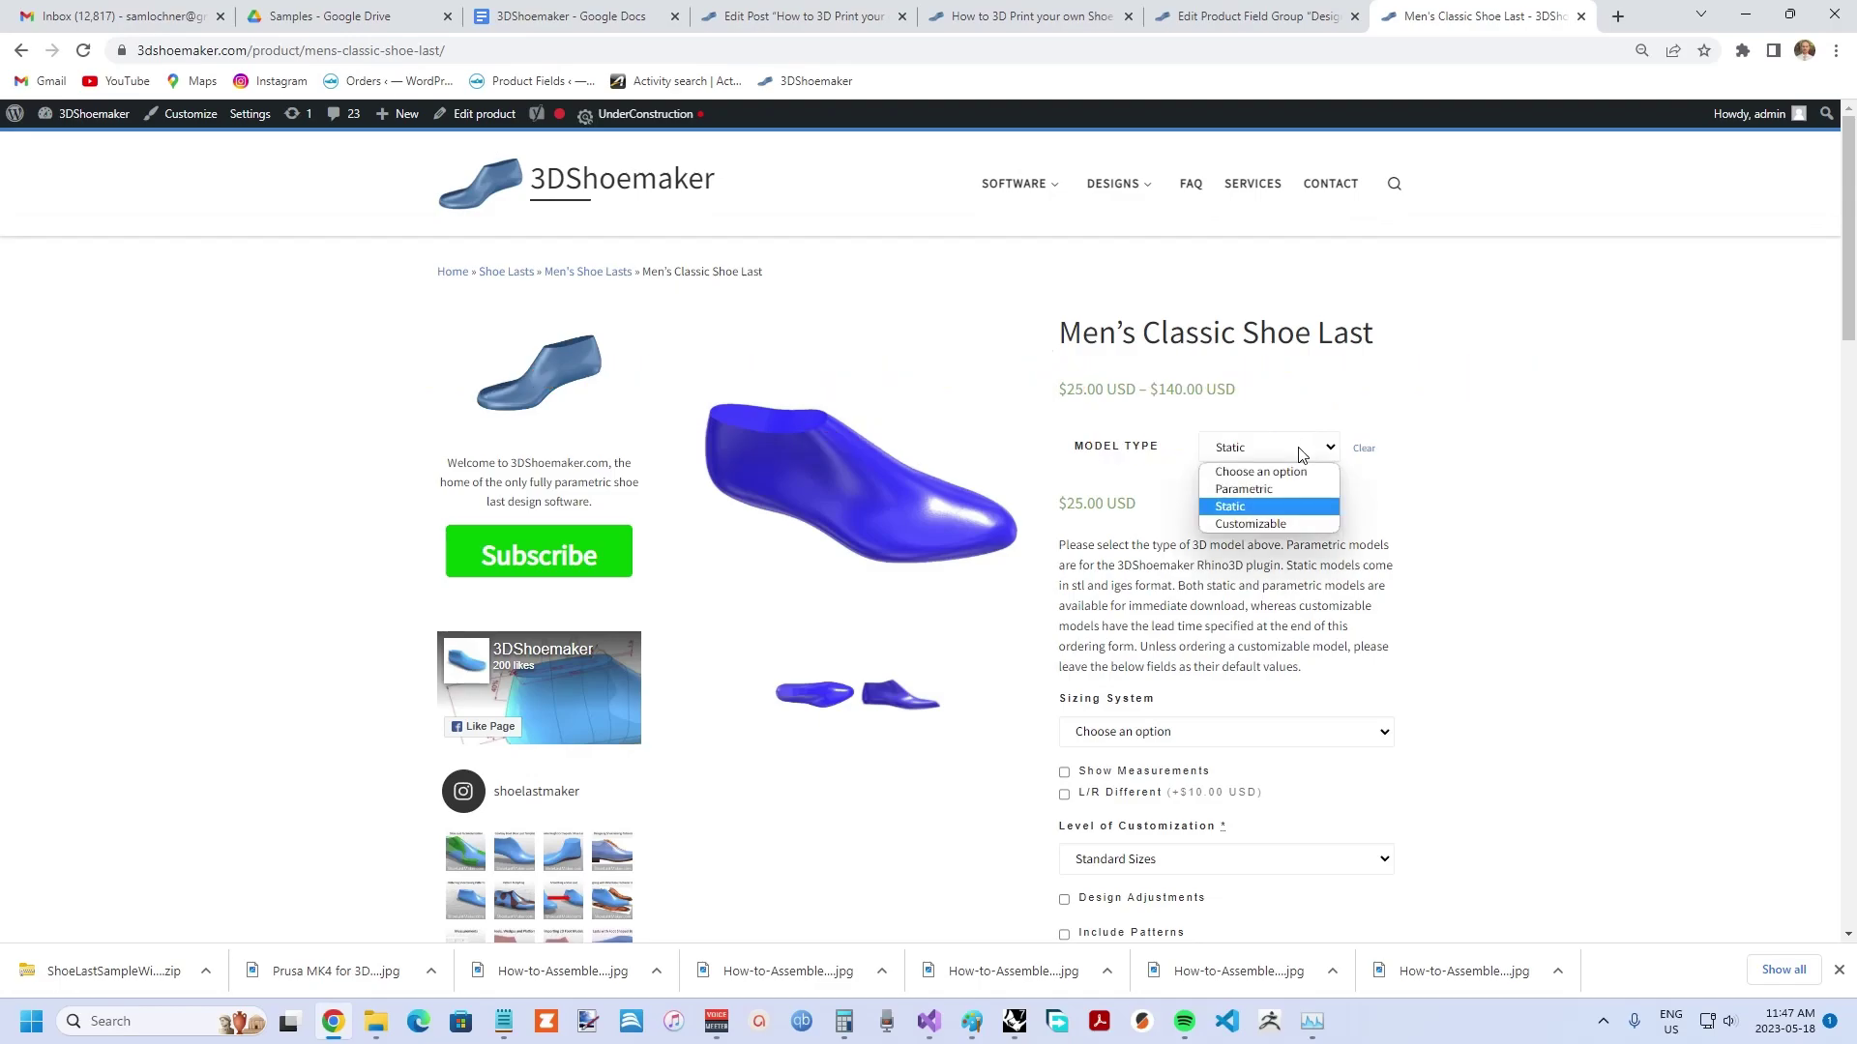
{"action": "left_click", "coordinate": [1258, 525]}
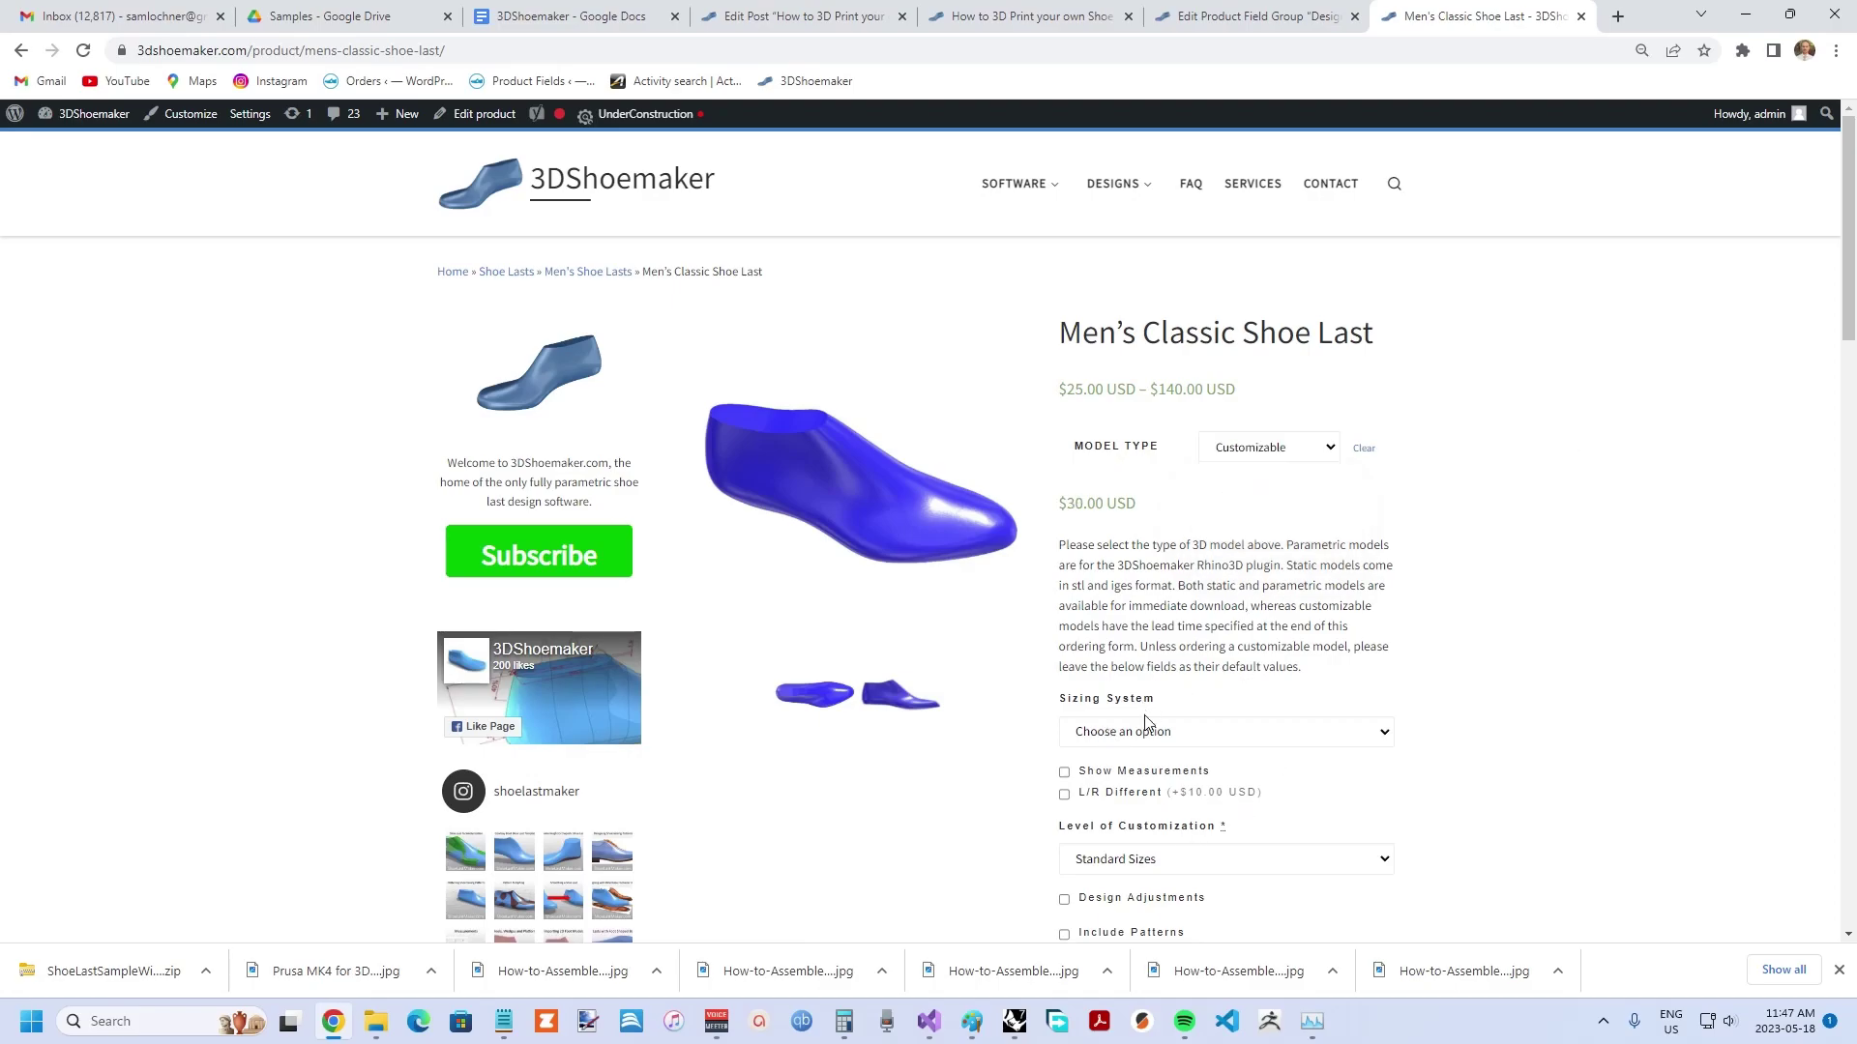
Step: Tick the Design Adjustments option for the customizable shoe last
{"action": "scroll", "coordinate": [1605, 650], "scroll_direction": "down", "scroll_amount": 2}
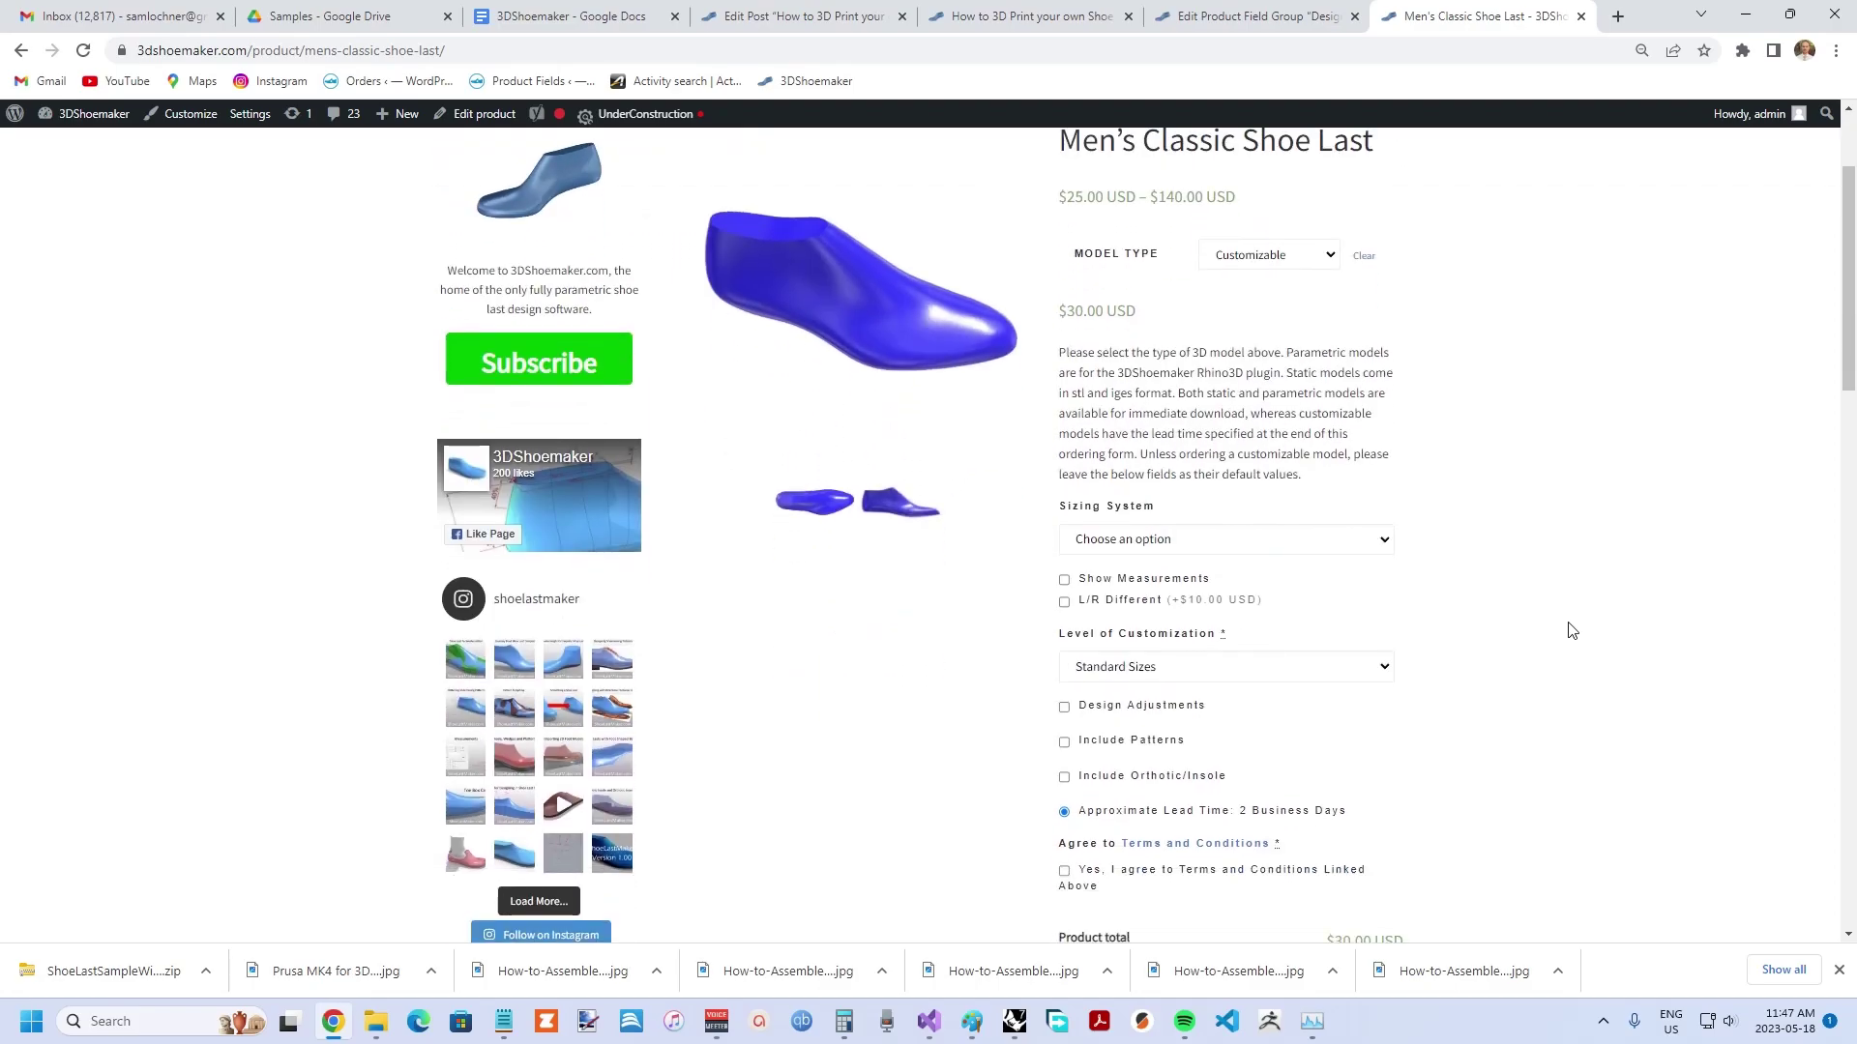
{"action": "scroll", "coordinate": [1575, 630], "scroll_direction": "down", "scroll_amount": 1}
{"action": "scroll", "coordinate": [1574, 629], "scroll_direction": "down", "scroll_amount": 1}
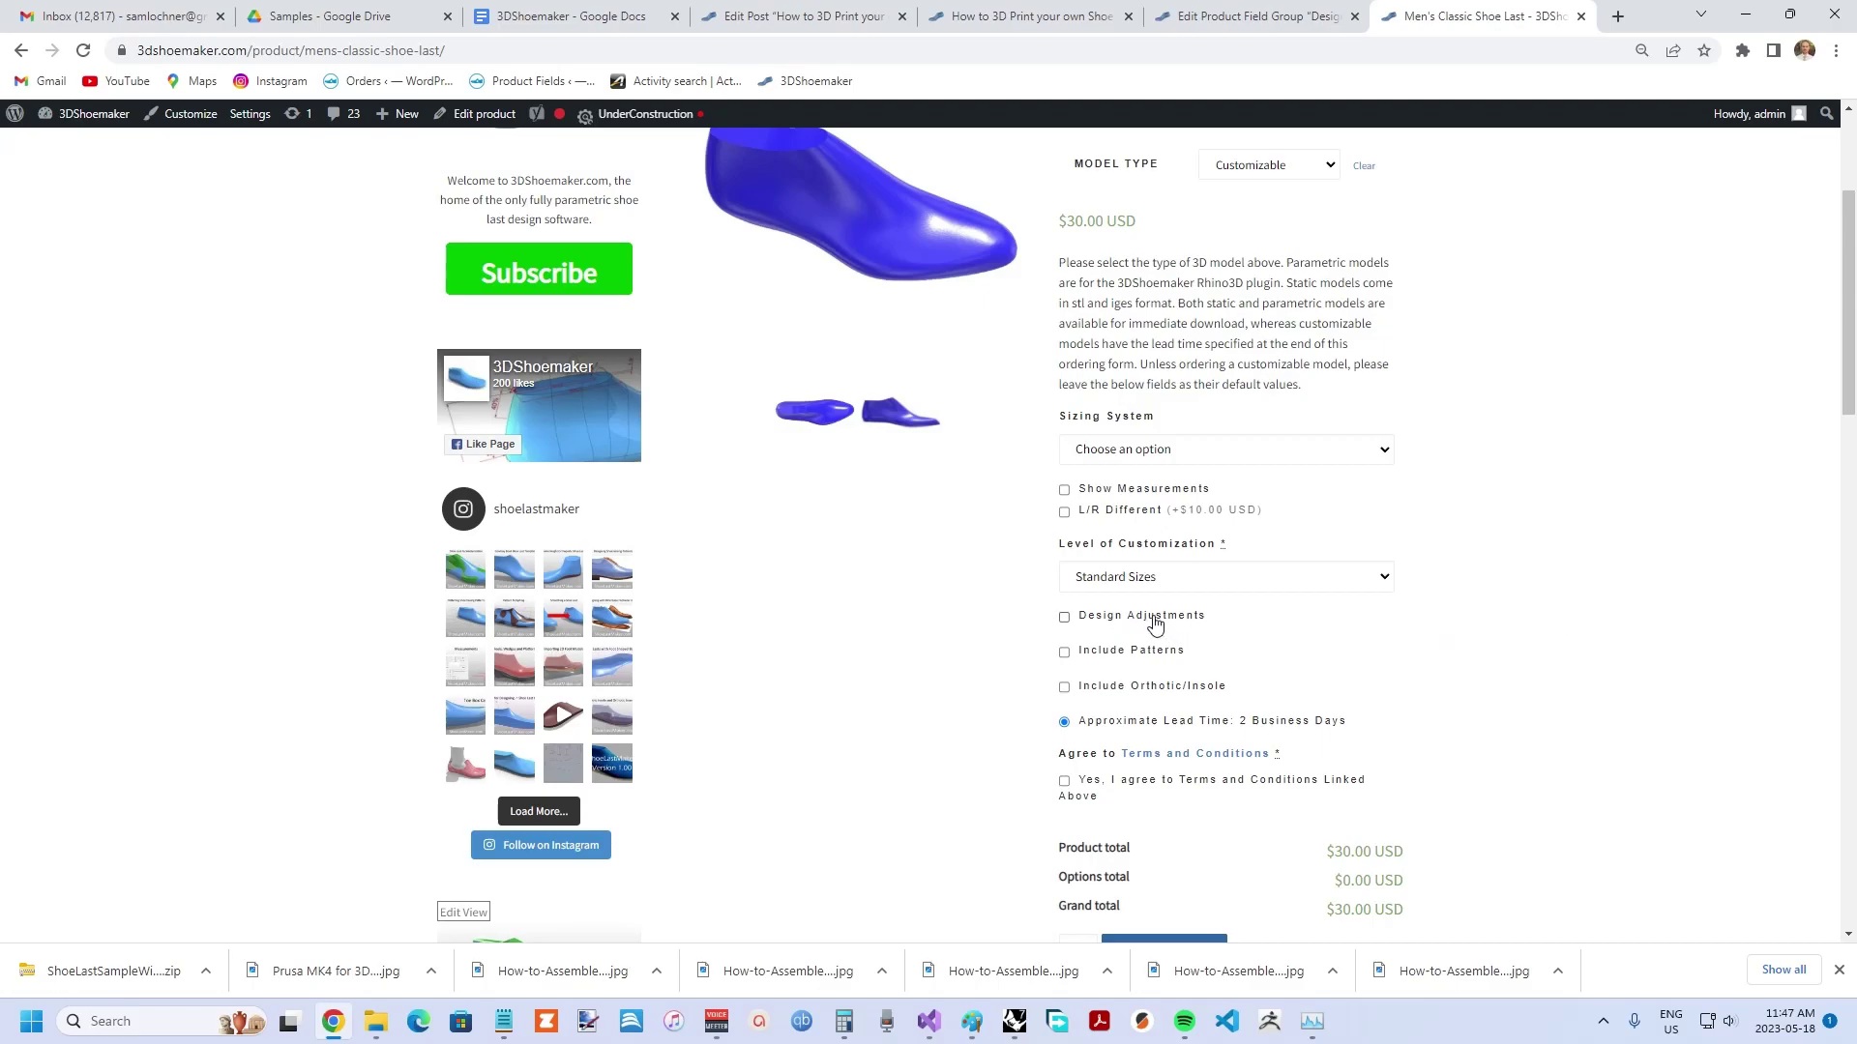
{"action": "scroll", "coordinate": [1512, 537], "scroll_direction": "up", "scroll_amount": 3}
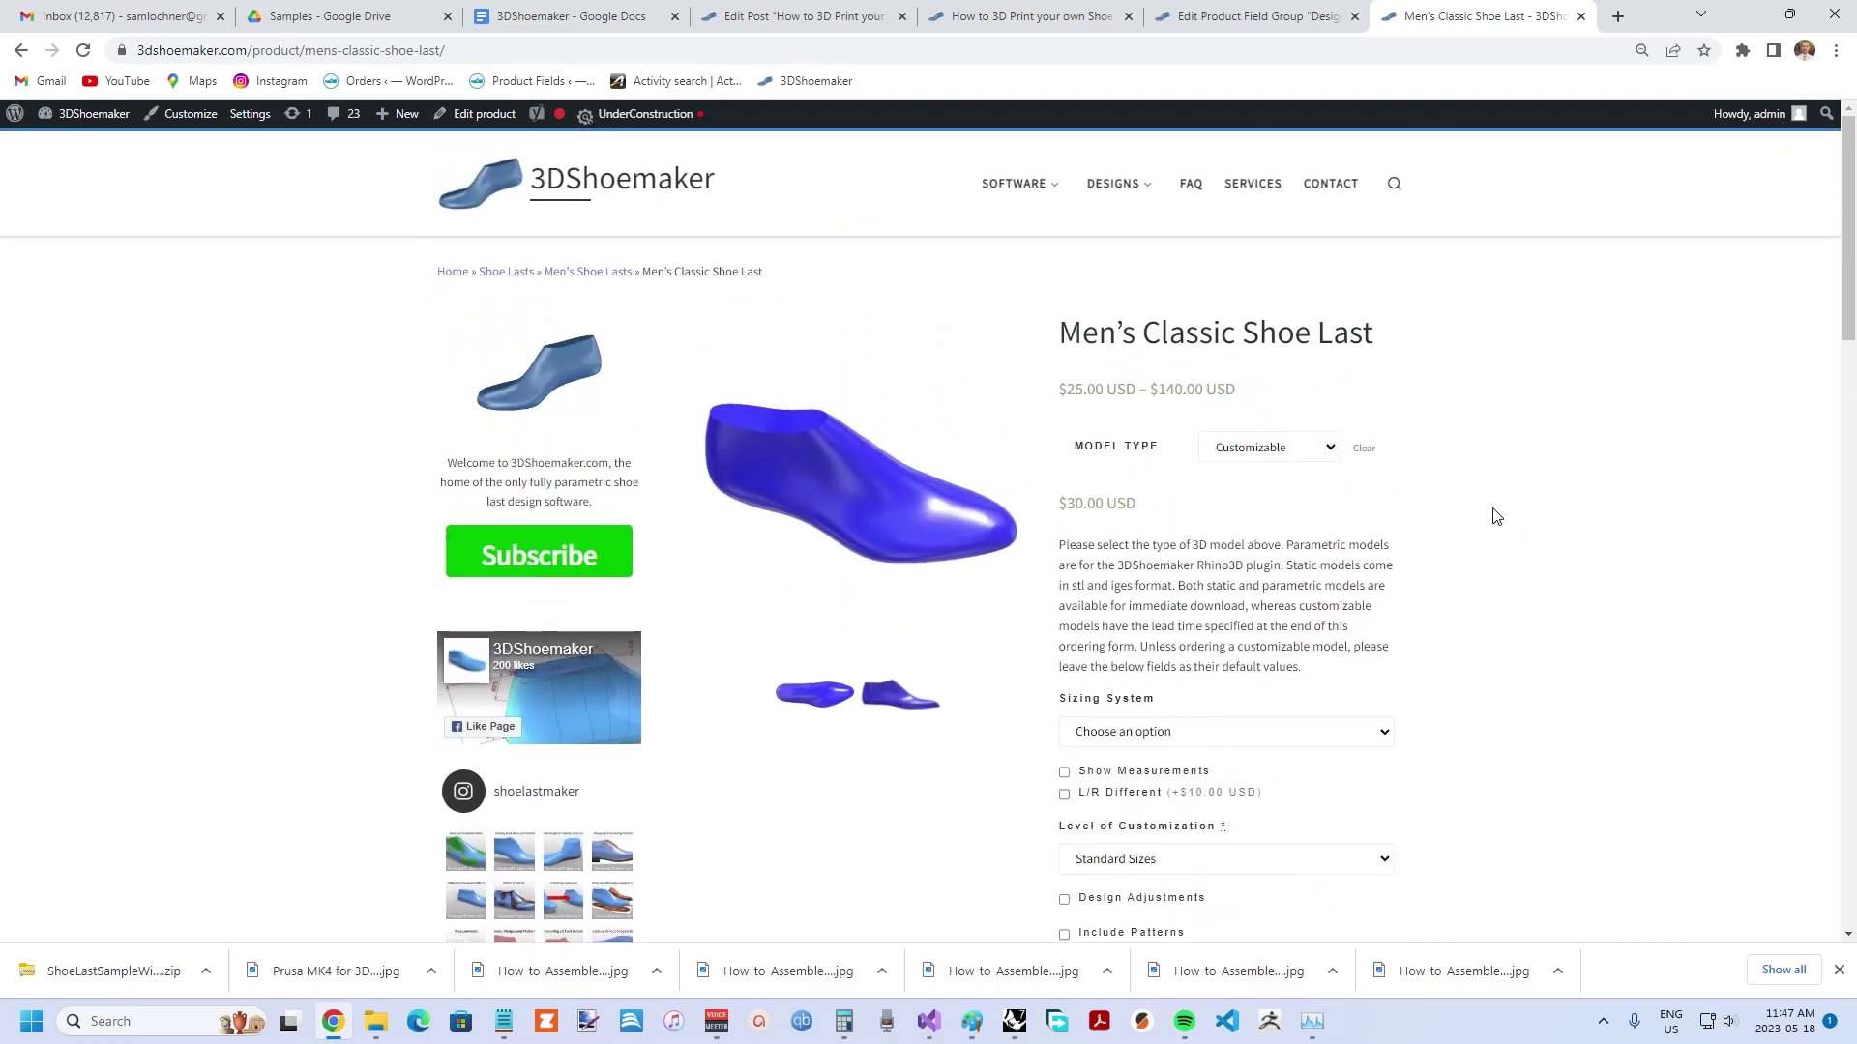
{"action": "scroll", "coordinate": [1467, 497], "scroll_direction": "down", "scroll_amount": 4}
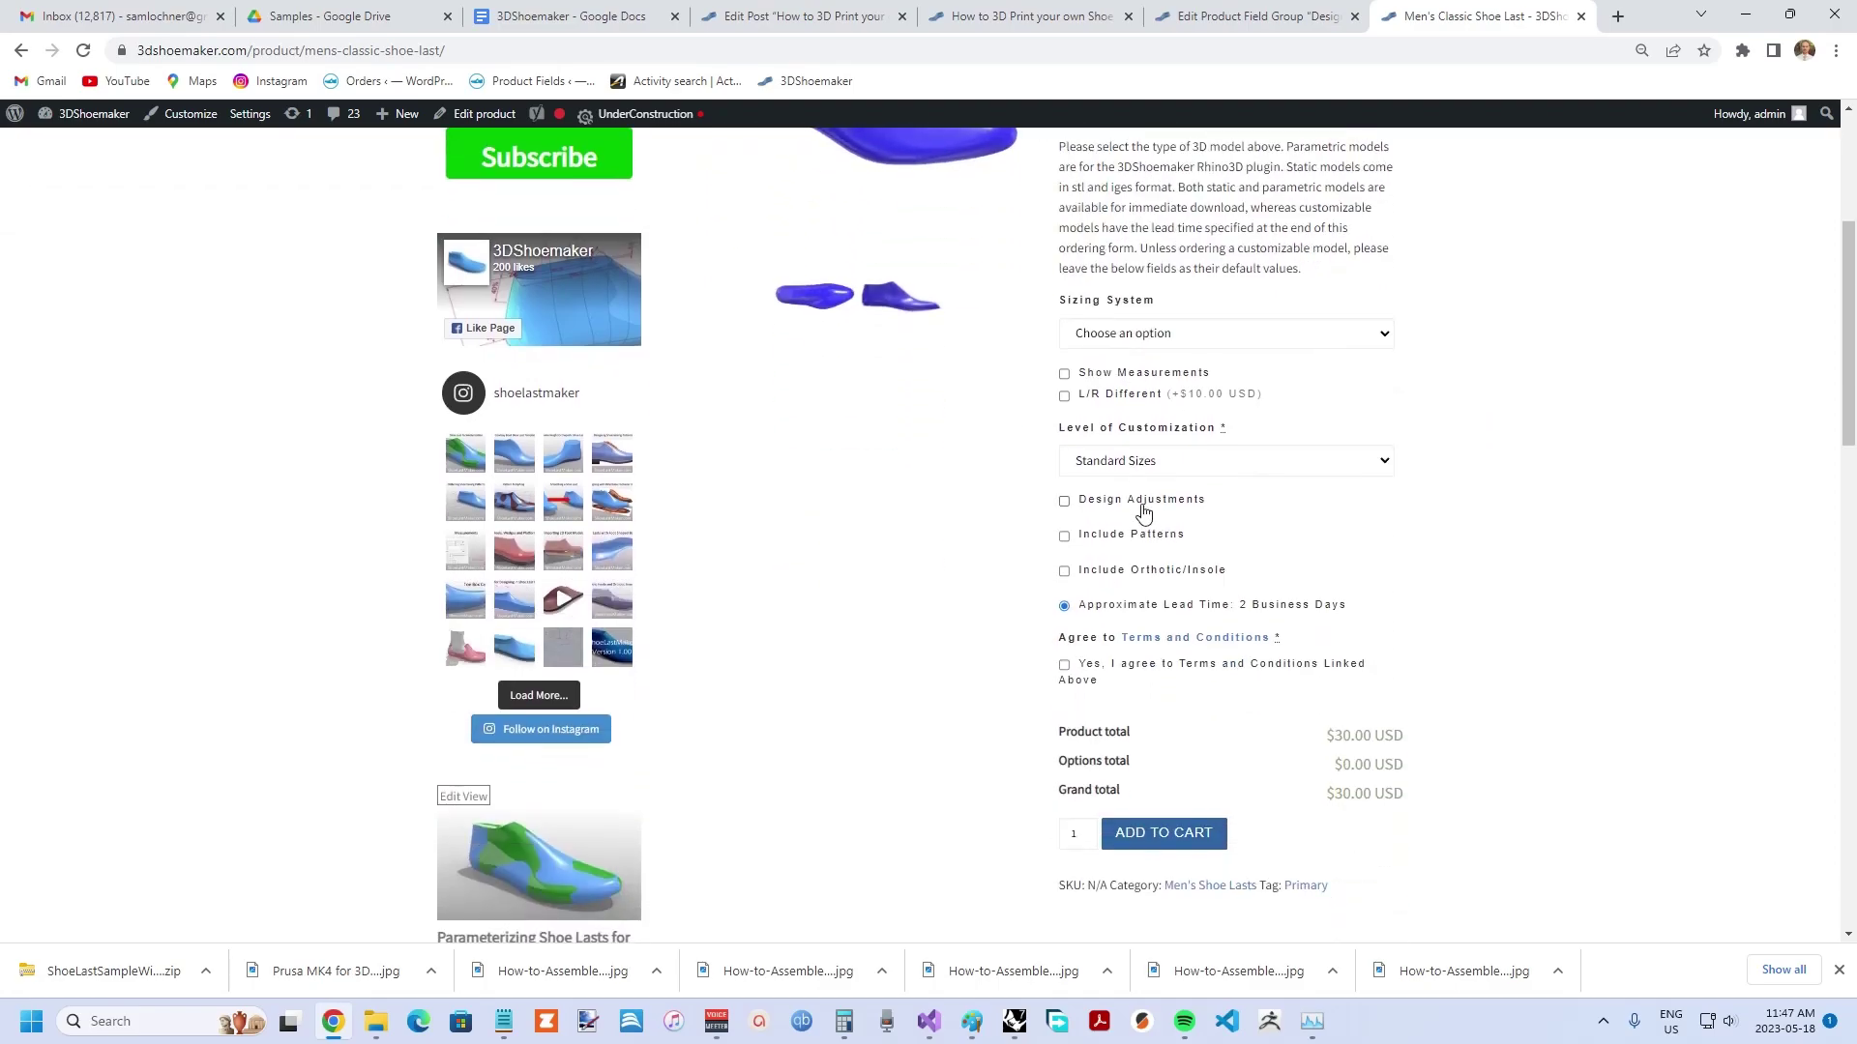
{"action": "left_click", "coordinate": [1141, 507]}
Step: Add the Alpha Hinge feature (+$7.00 USD), keeping 1/8" Screw Holes as the hinge screw size
{"action": "scroll", "coordinate": [1451, 513], "scroll_direction": "down", "scroll_amount": 3}
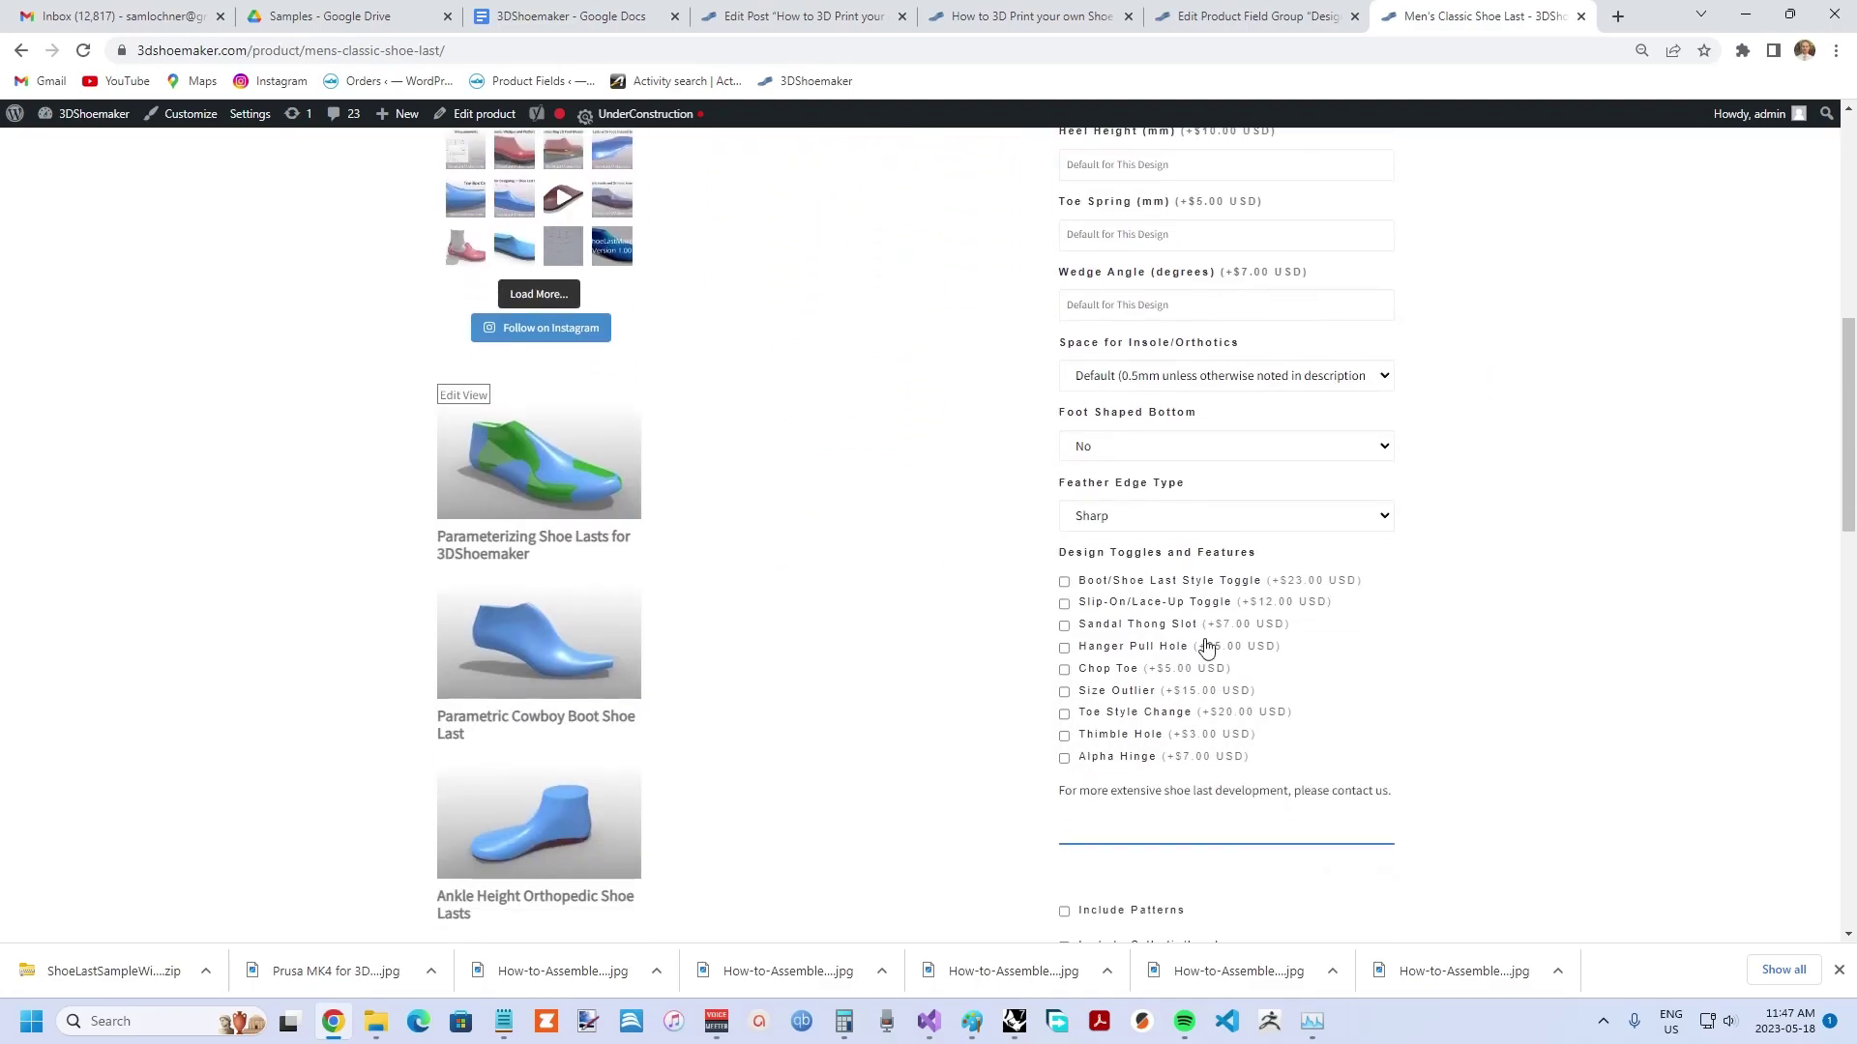
{"action": "left_click", "coordinate": [1099, 758]}
{"action": "scroll", "coordinate": [1495, 688], "scroll_direction": "down", "scroll_amount": 2}
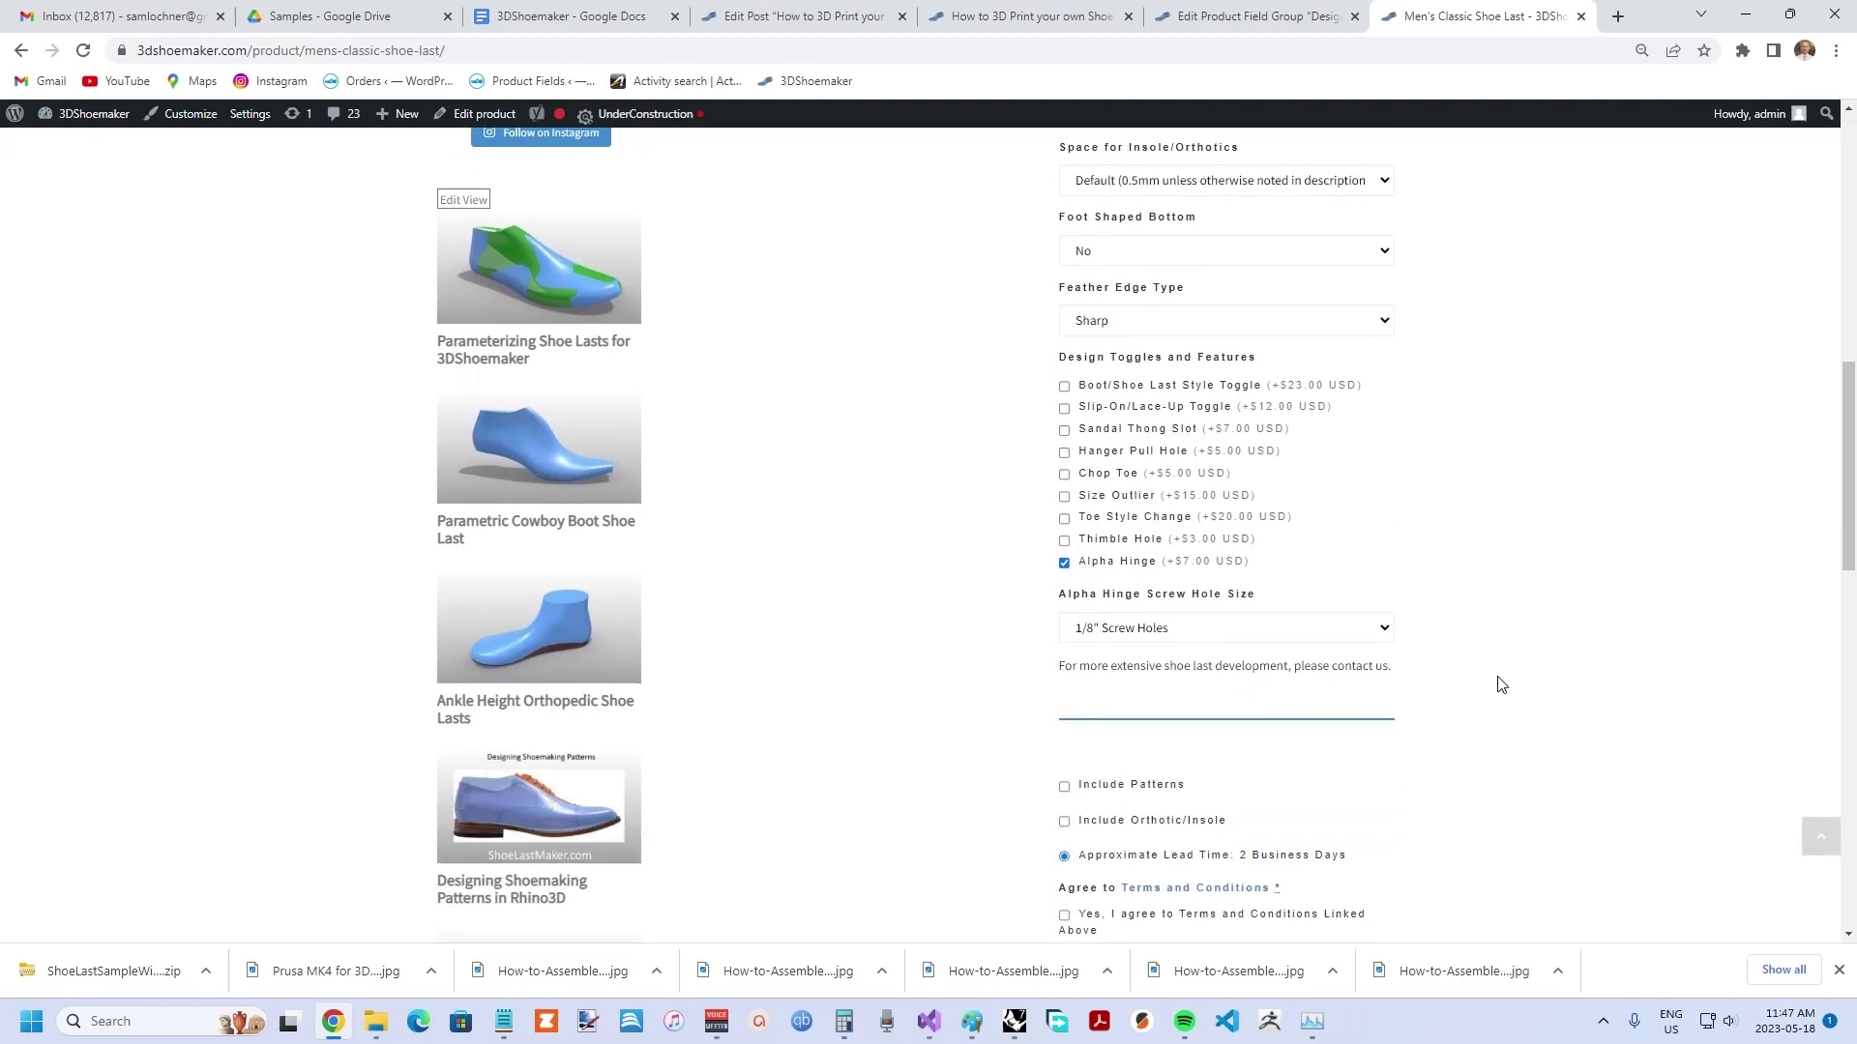
{"action": "scroll", "coordinate": [1502, 648], "scroll_direction": "up", "scroll_amount": 1}
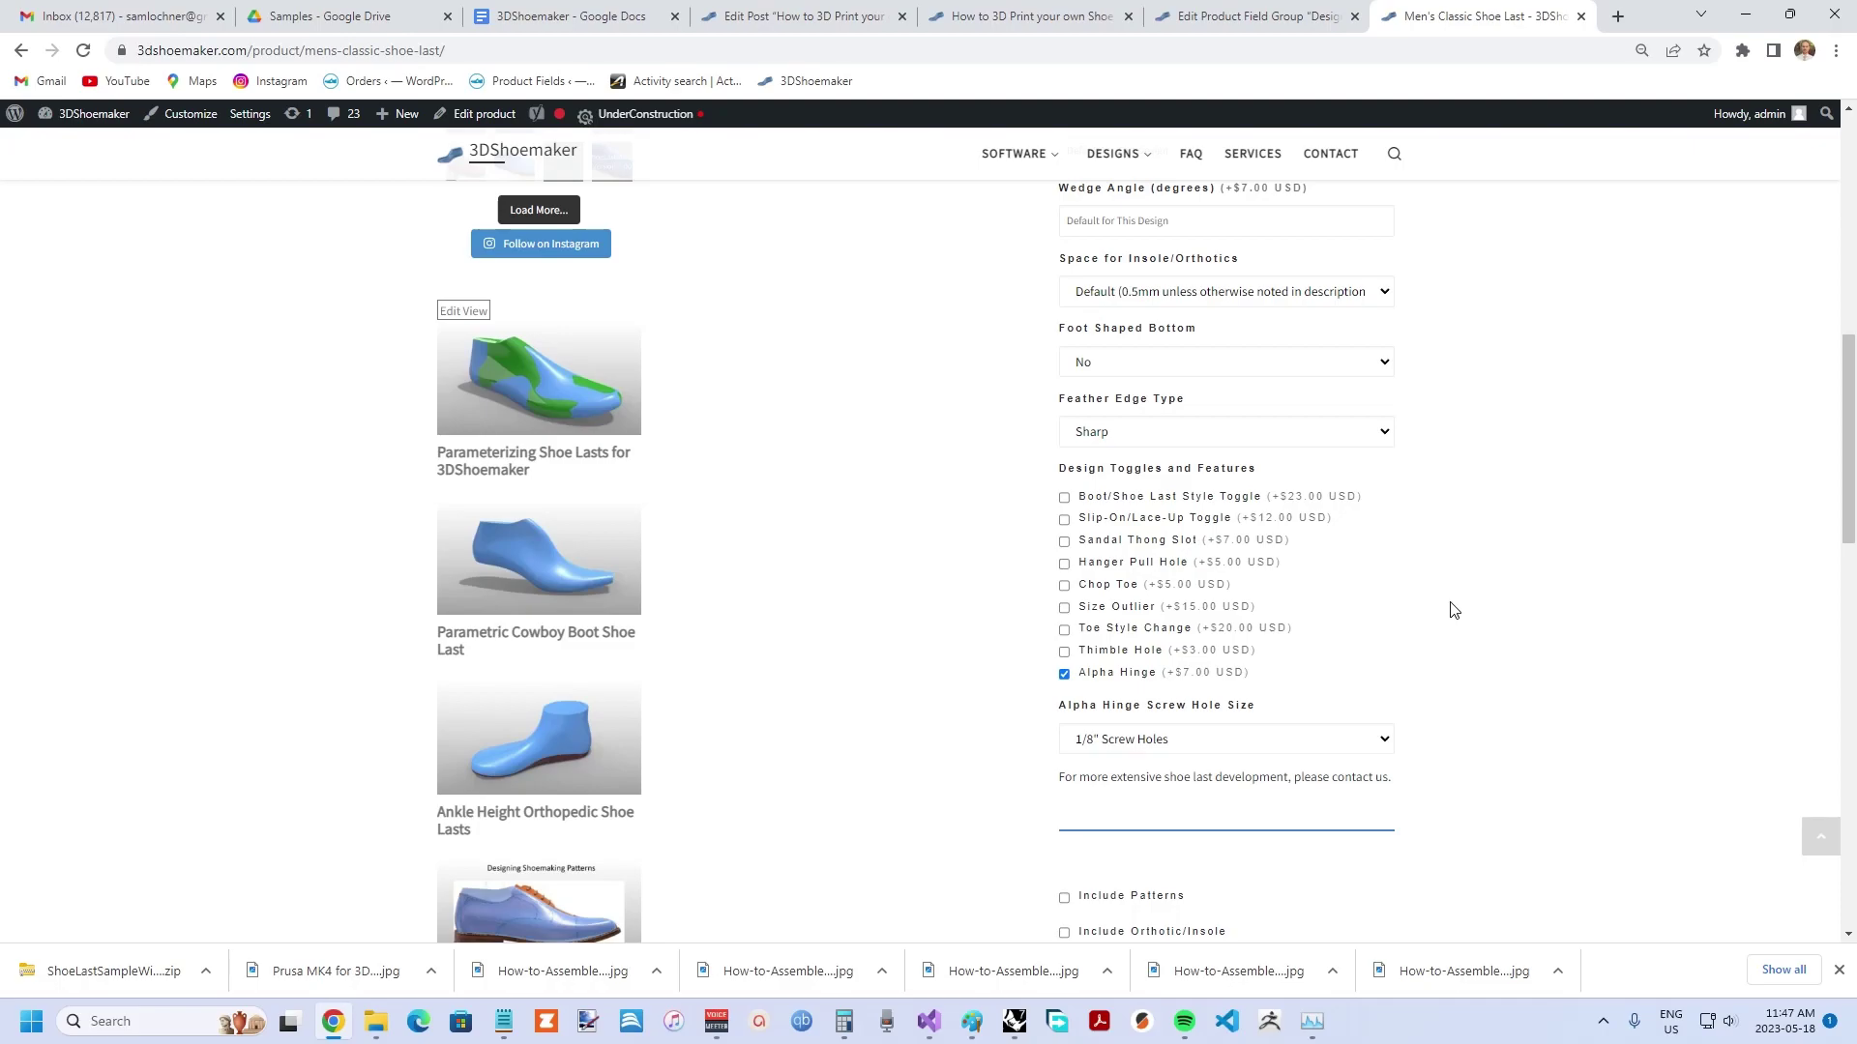
{"action": "scroll", "coordinate": [1325, 619], "scroll_direction": "up", "scroll_amount": 1}
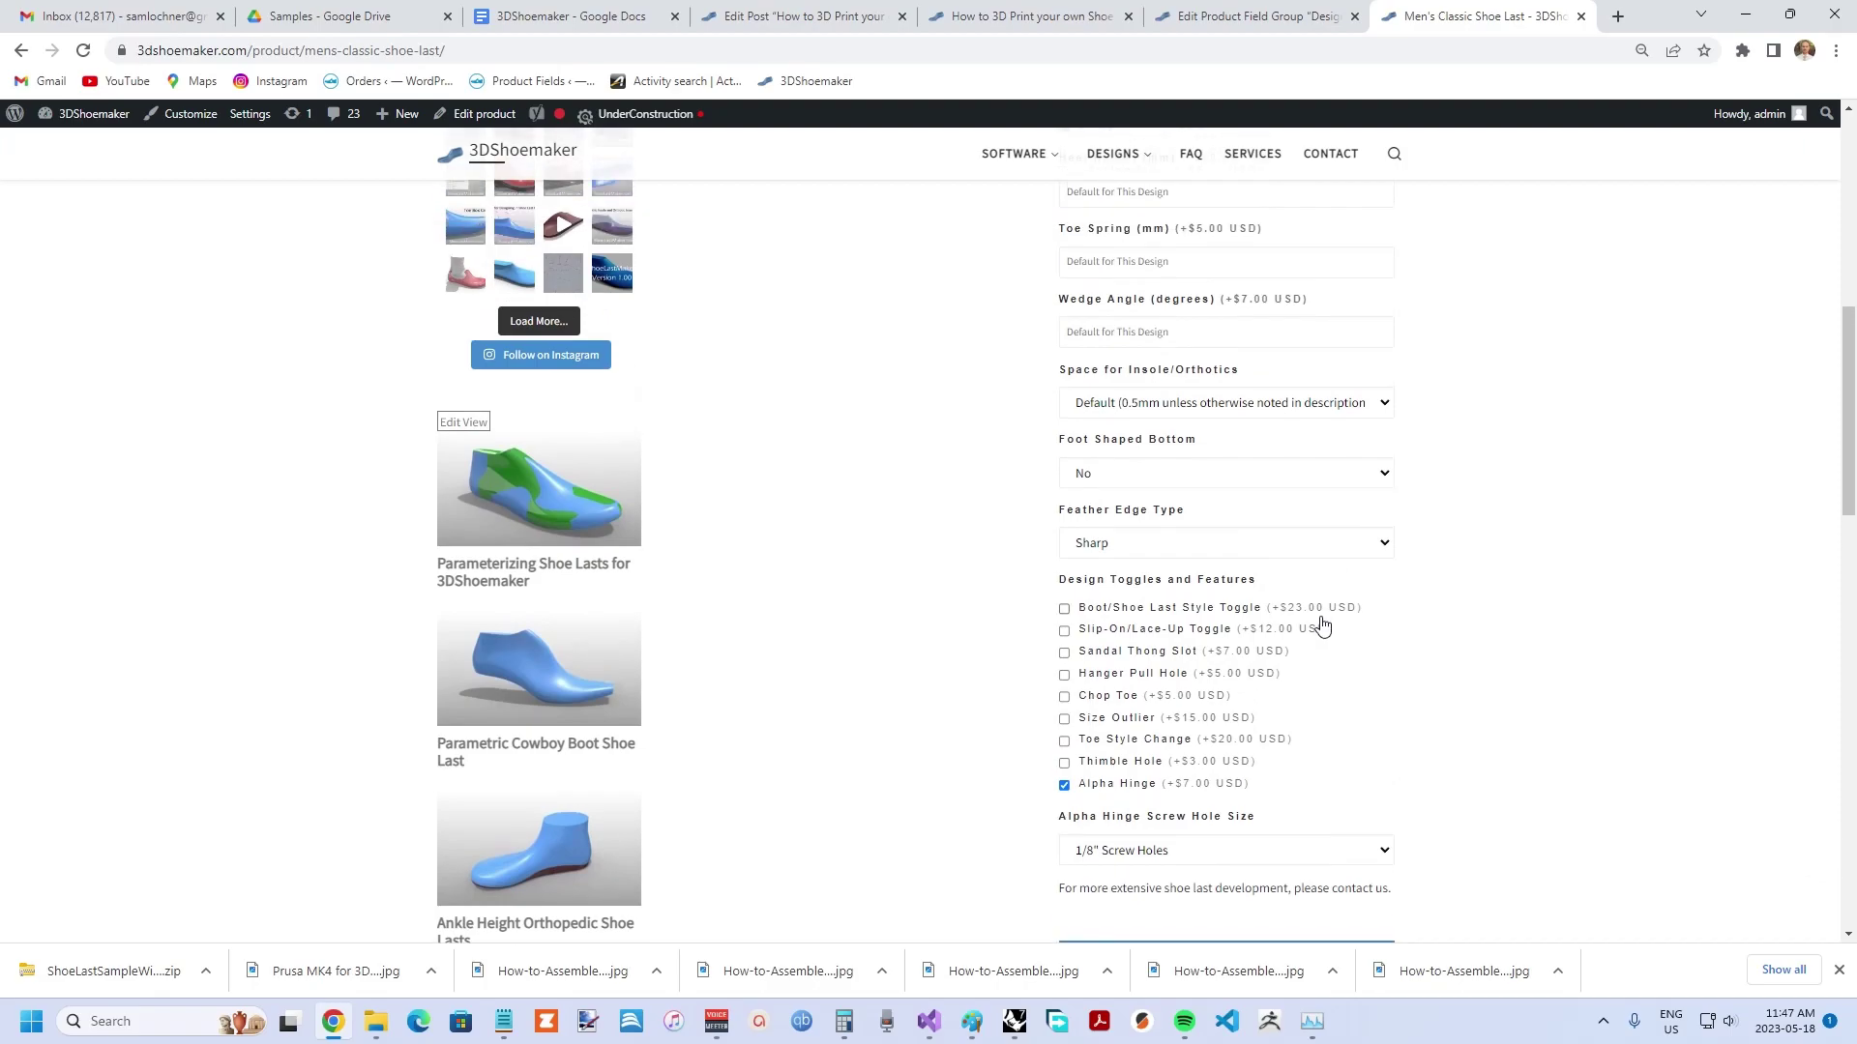
{"action": "scroll", "coordinate": [1528, 617], "scroll_direction": "up", "scroll_amount": 5}
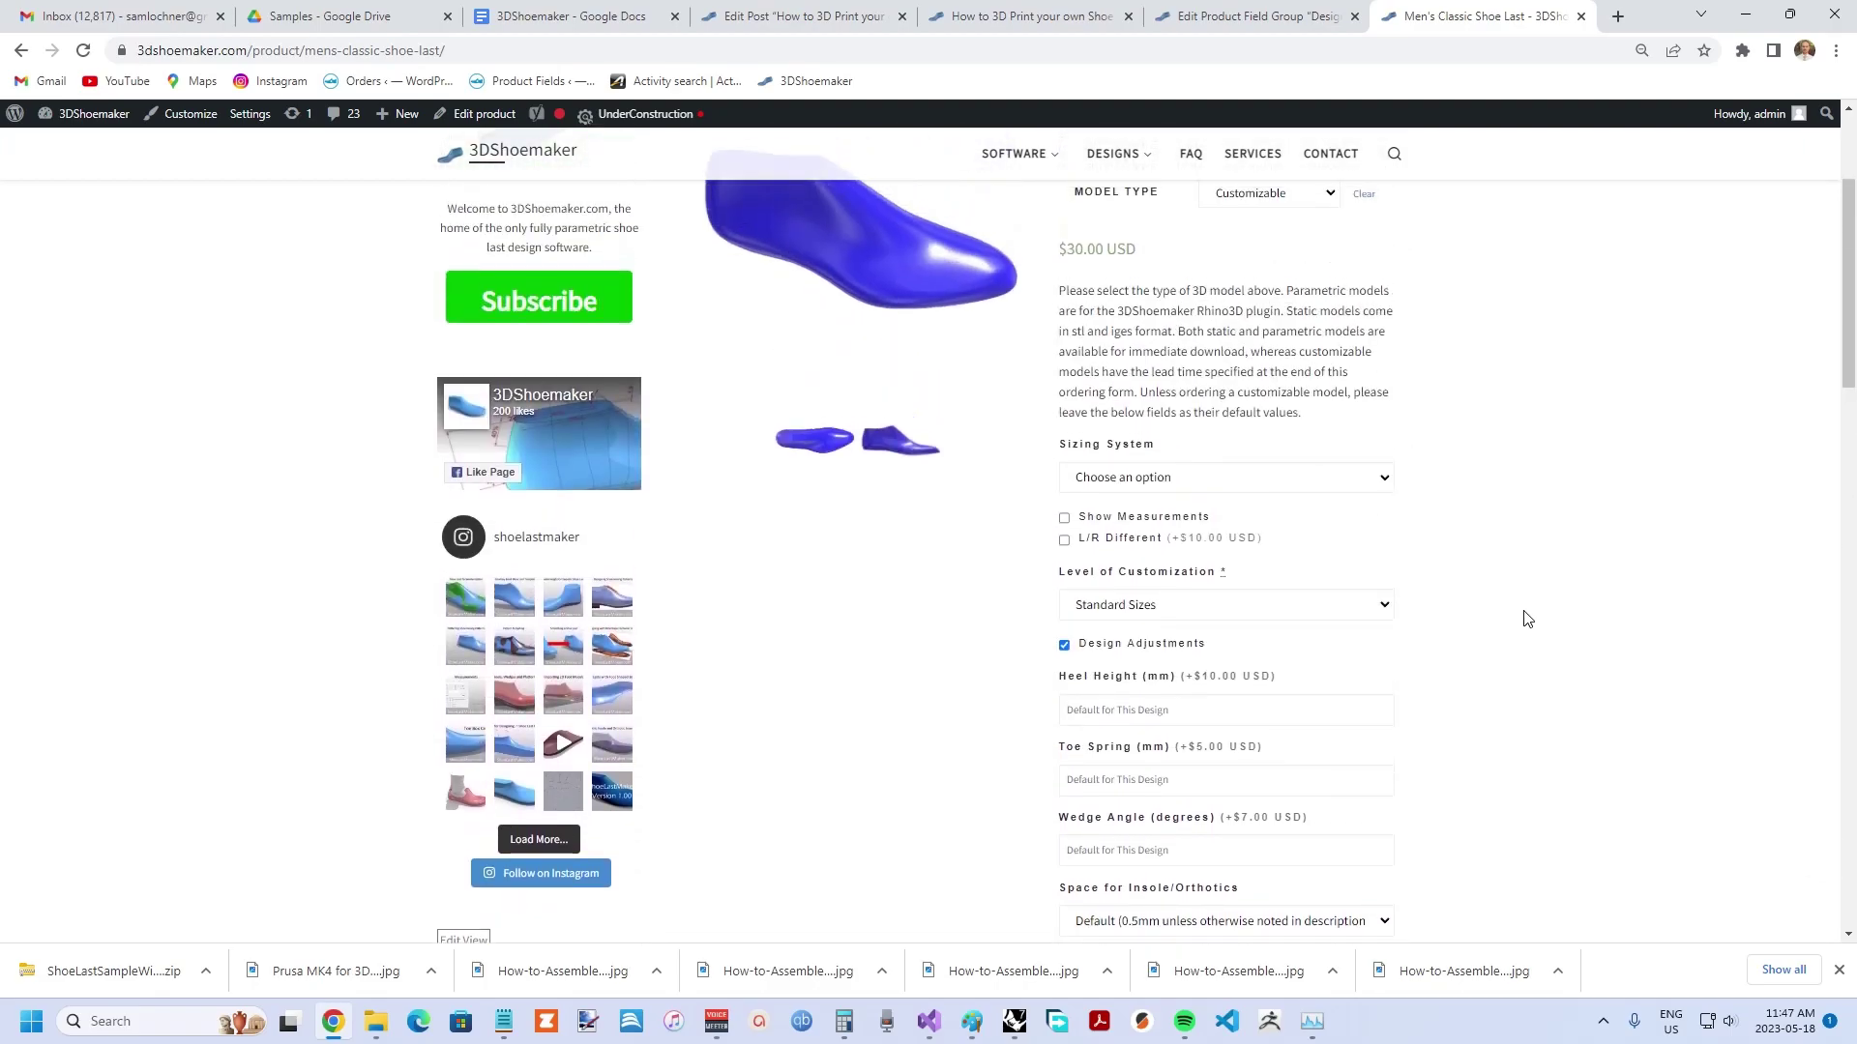
{"action": "scroll", "coordinate": [1526, 619], "scroll_direction": "up", "scroll_amount": 2}
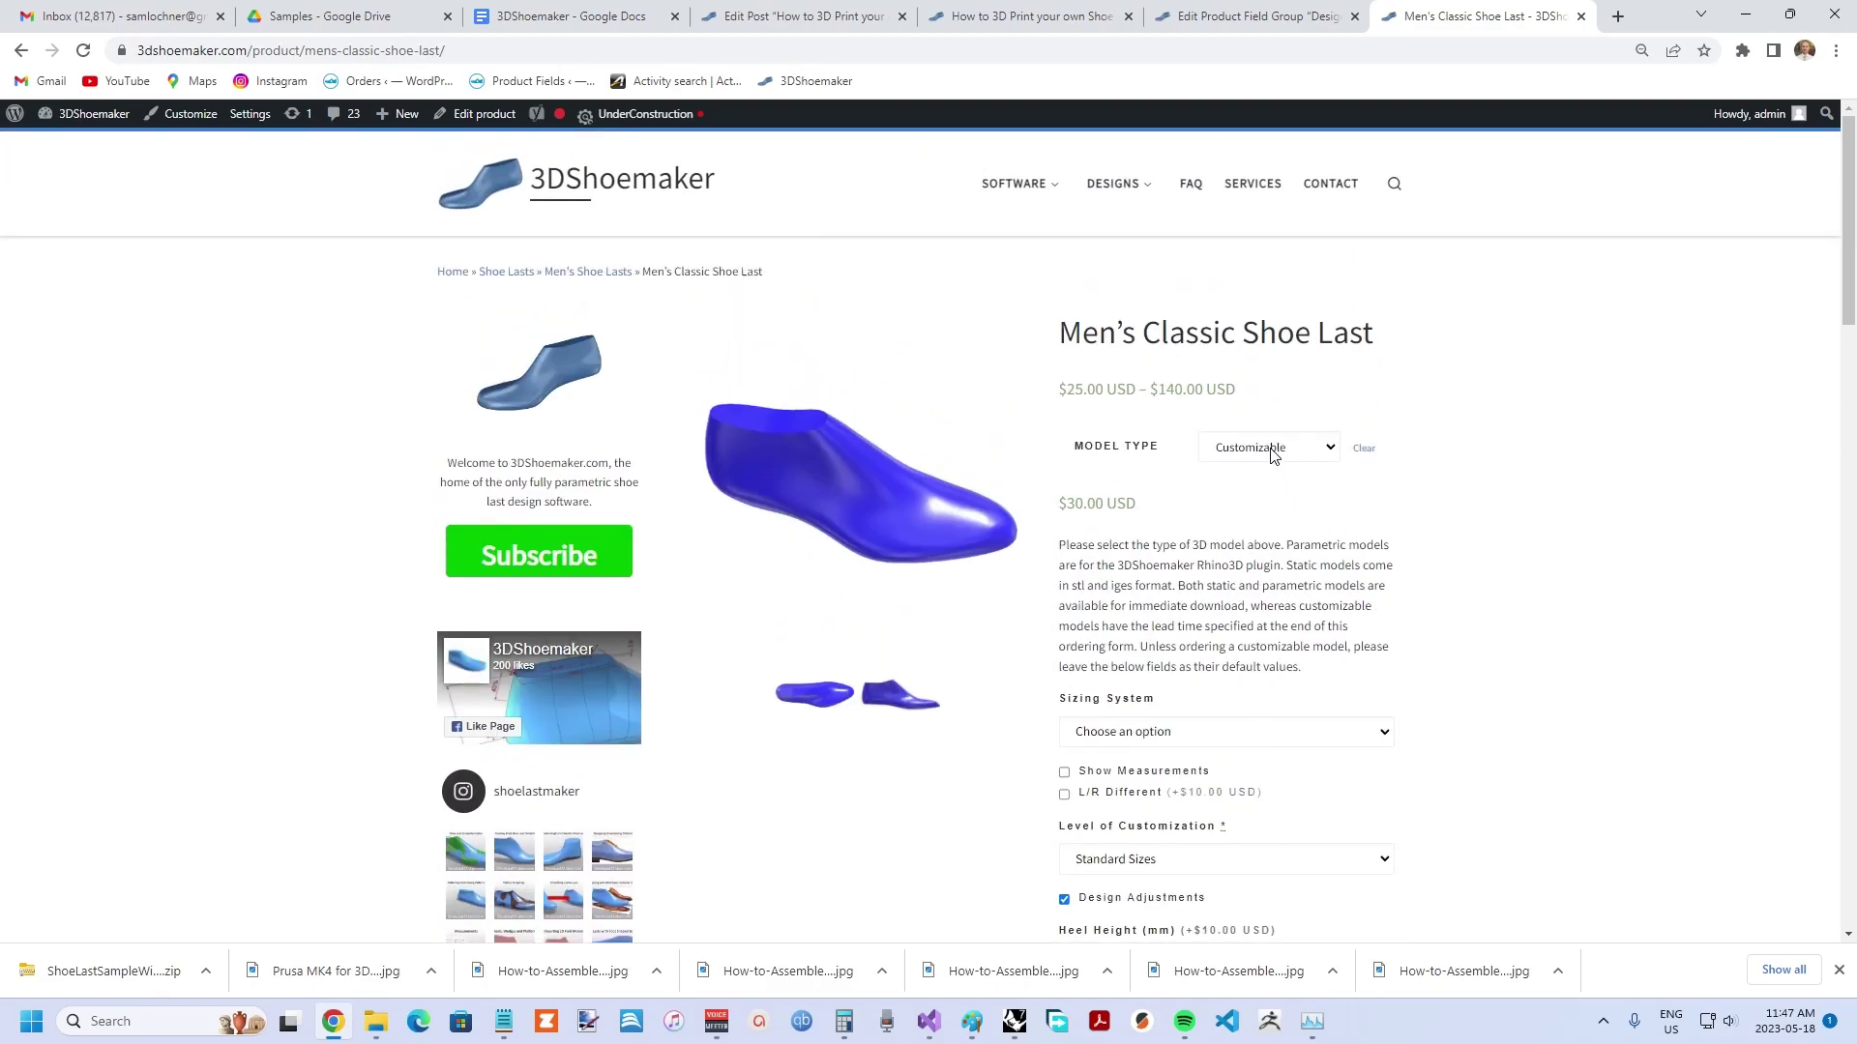
{"action": "left_click", "coordinate": [1272, 451]}
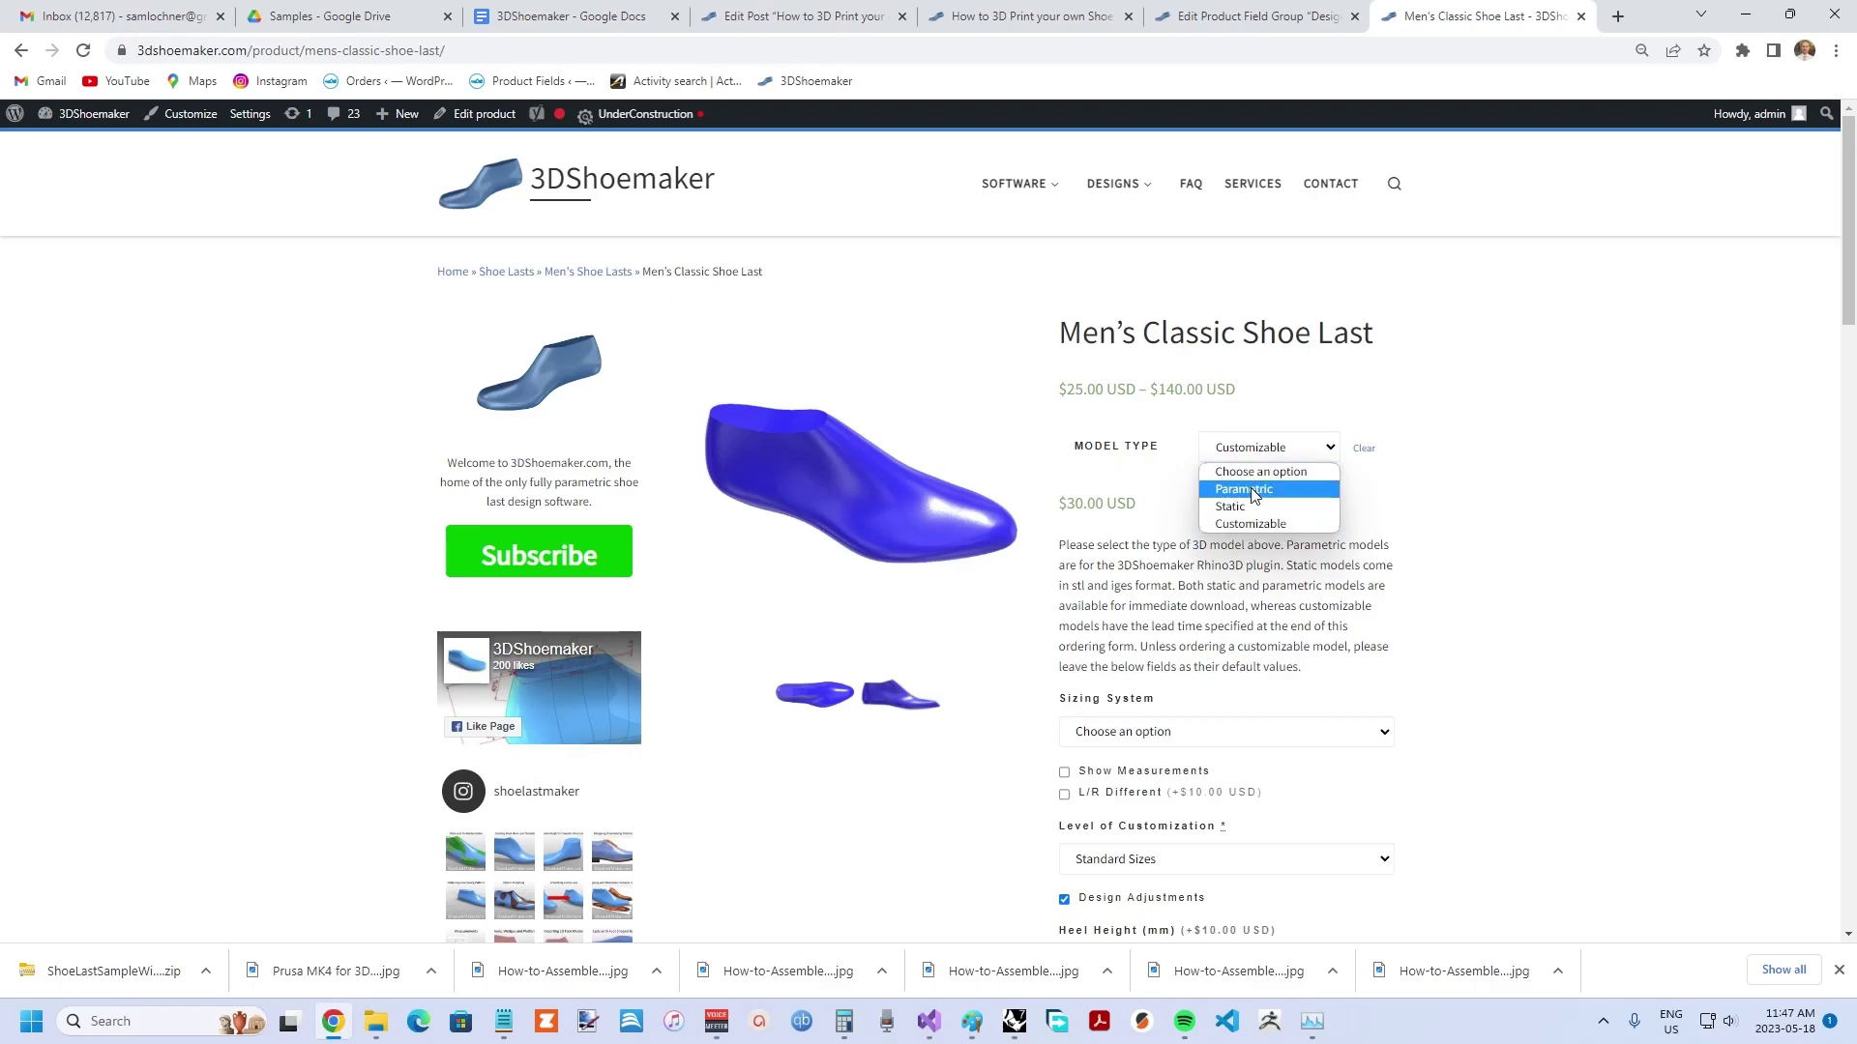
{"action": "left_click", "coordinate": [1502, 493]}
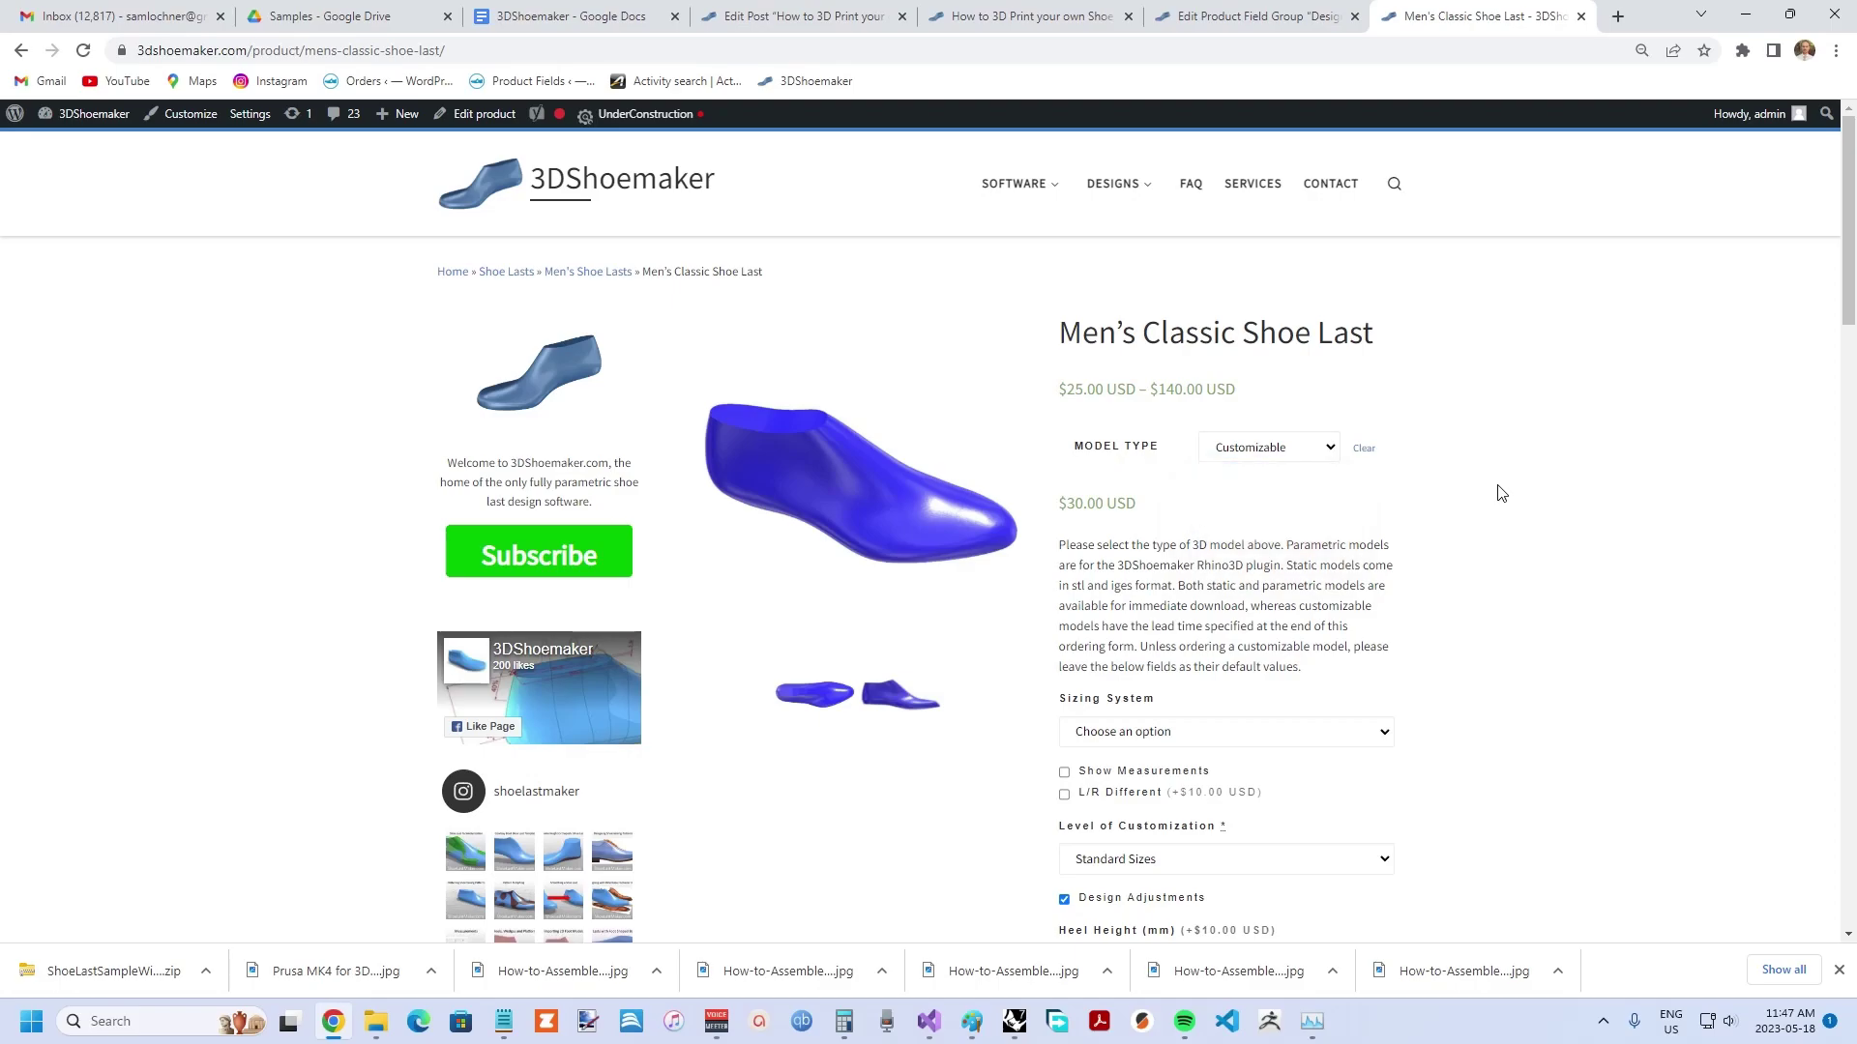
{"action": "left_click", "coordinate": [1255, 189]}
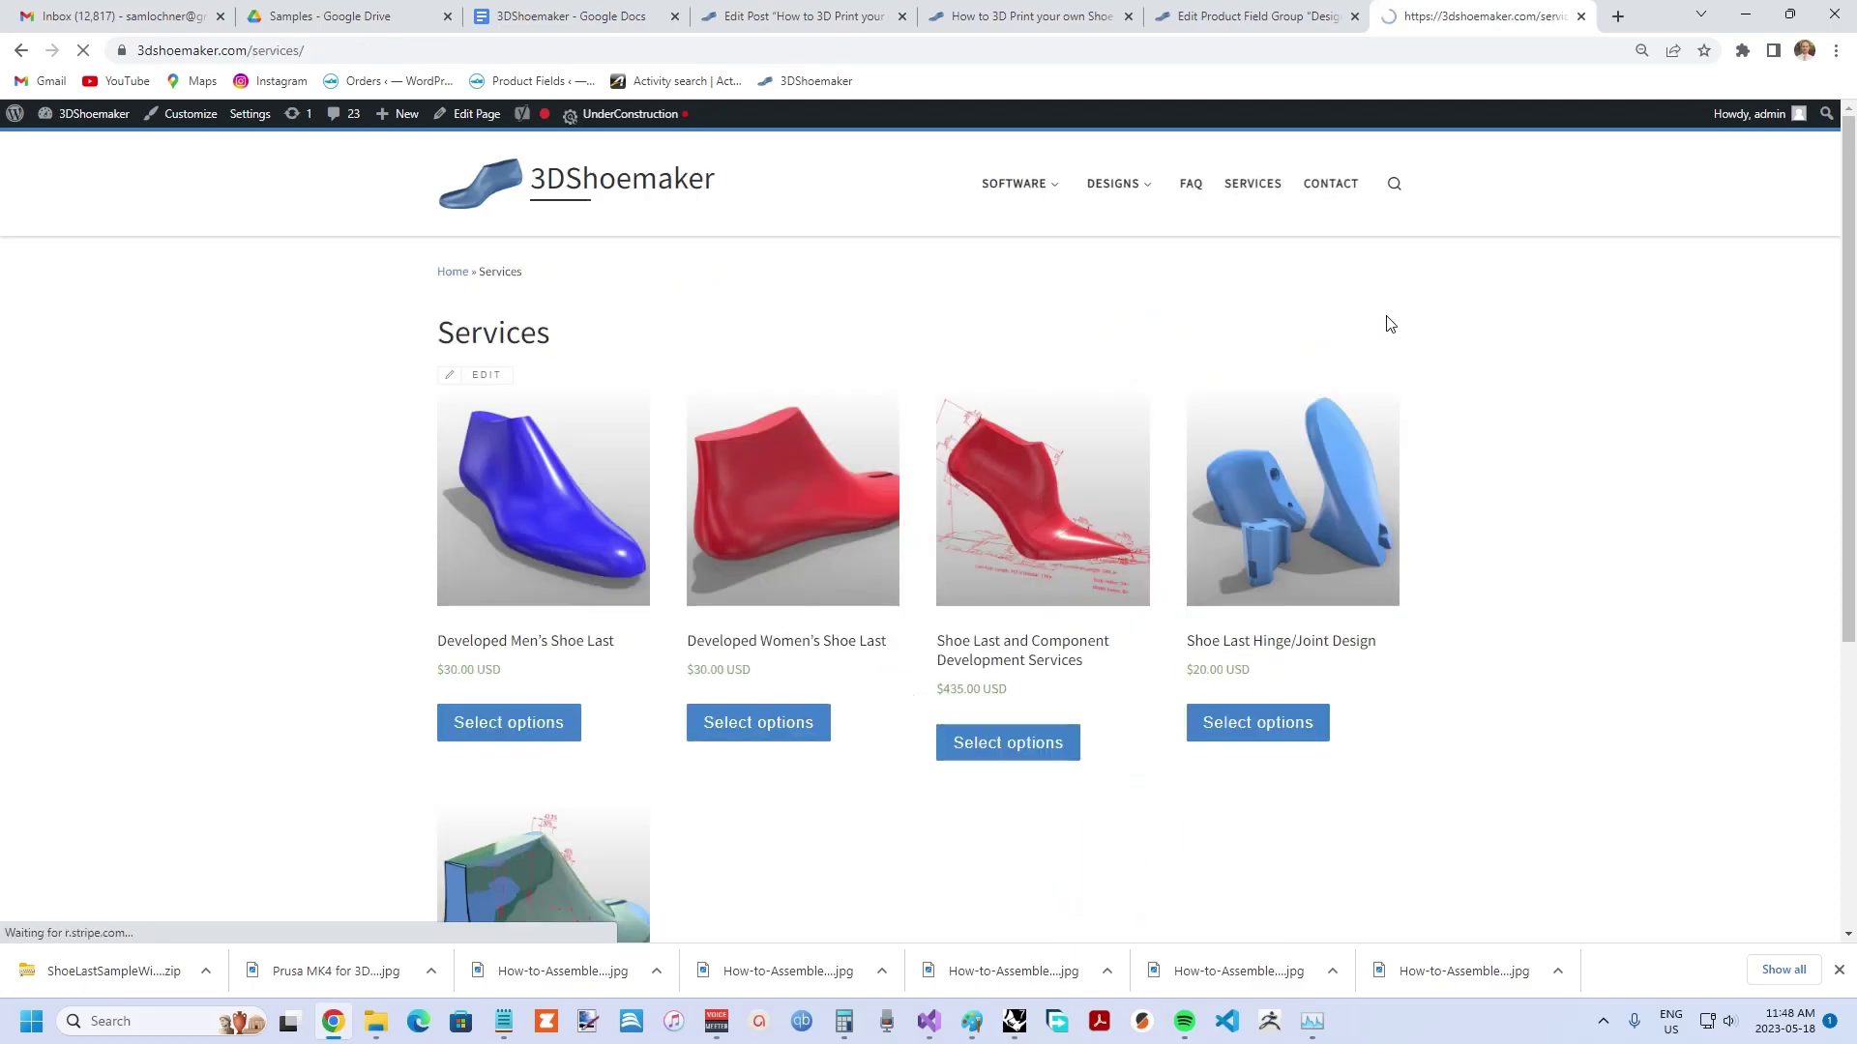
{"action": "scroll", "coordinate": [1431, 343], "scroll_direction": "down", "scroll_amount": 2}
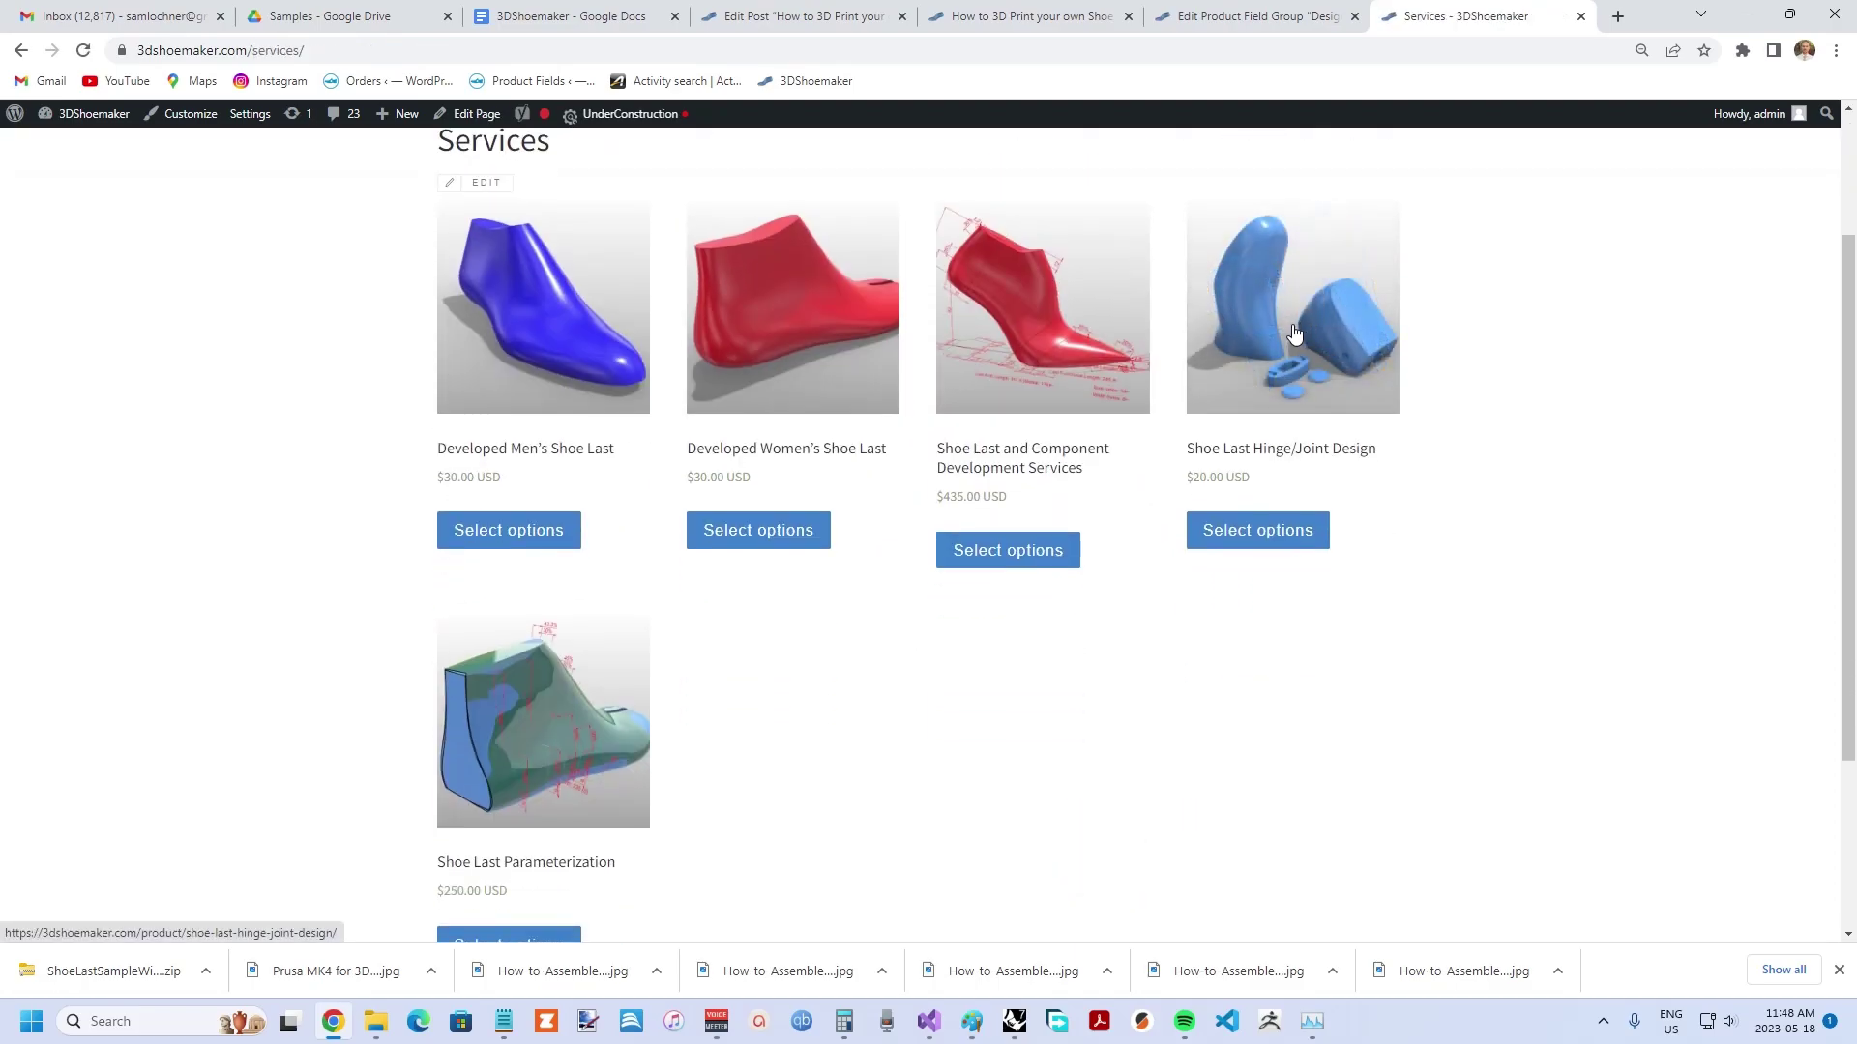
{"action": "left_click", "coordinate": [1286, 331]}
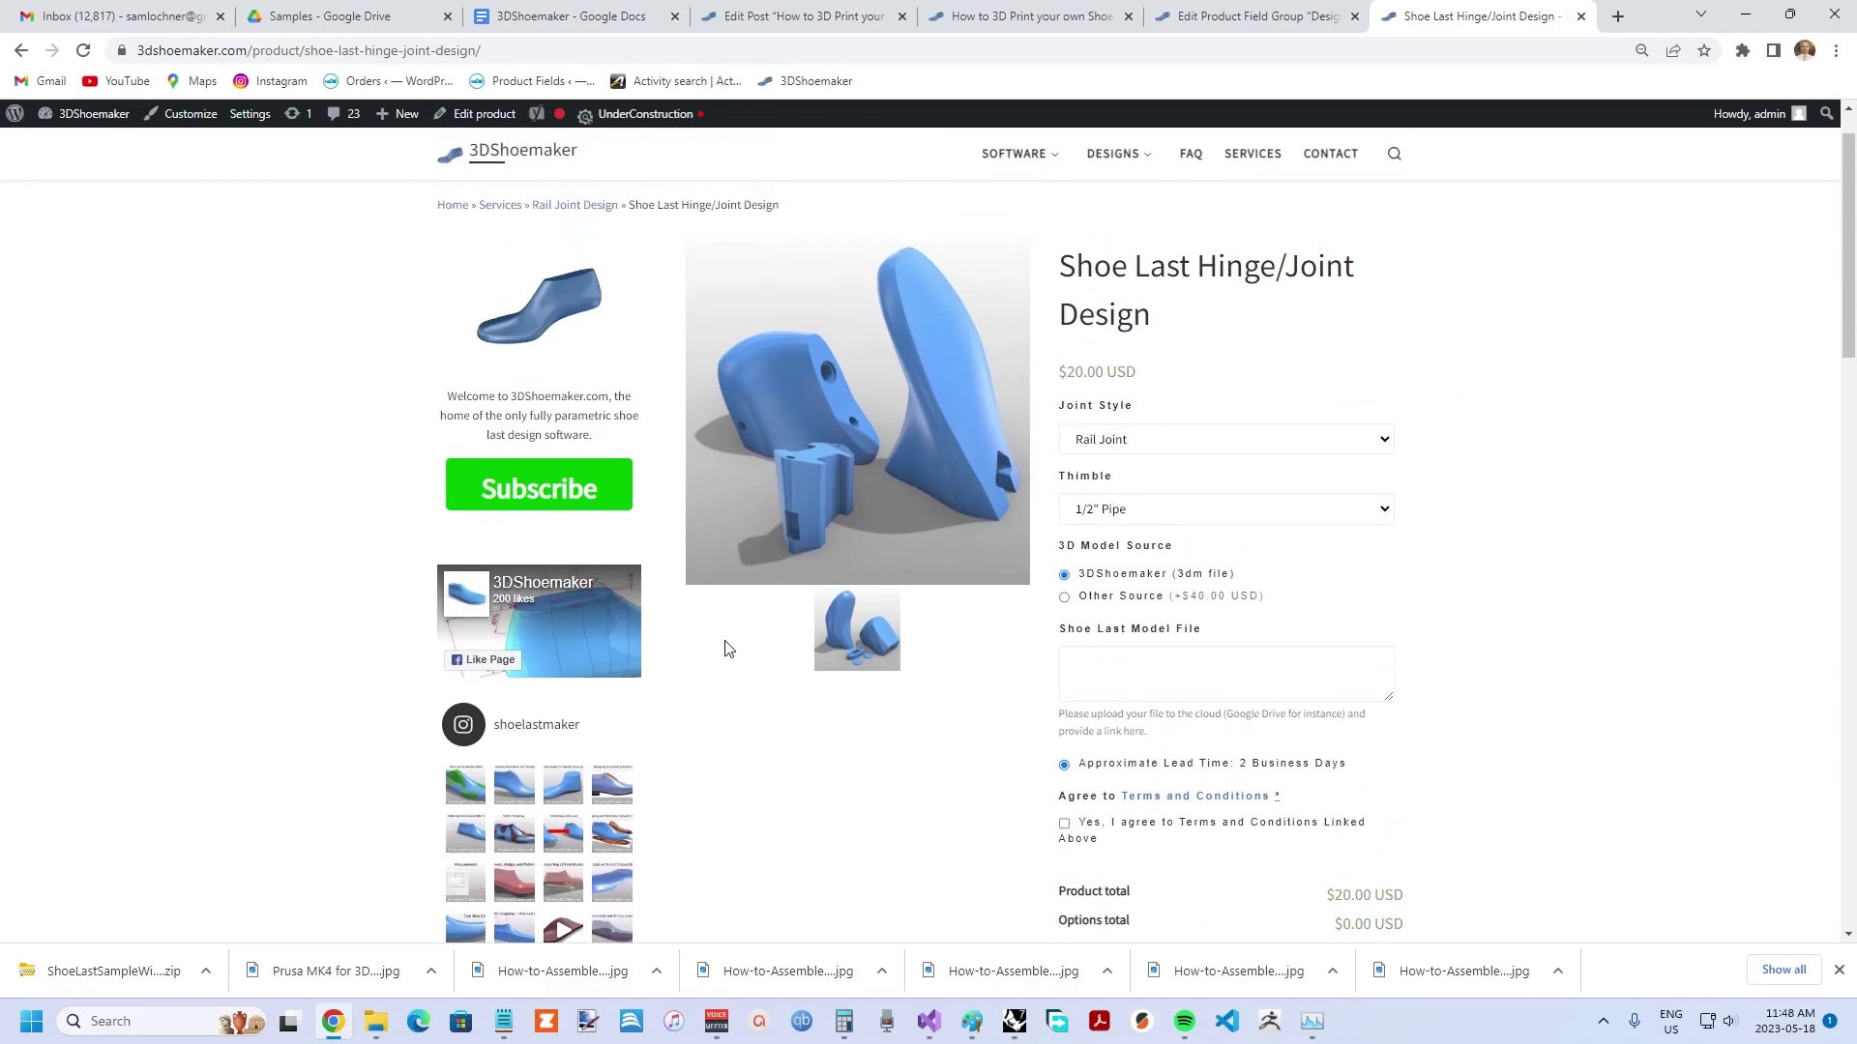
{"action": "left_click", "coordinate": [864, 647]}
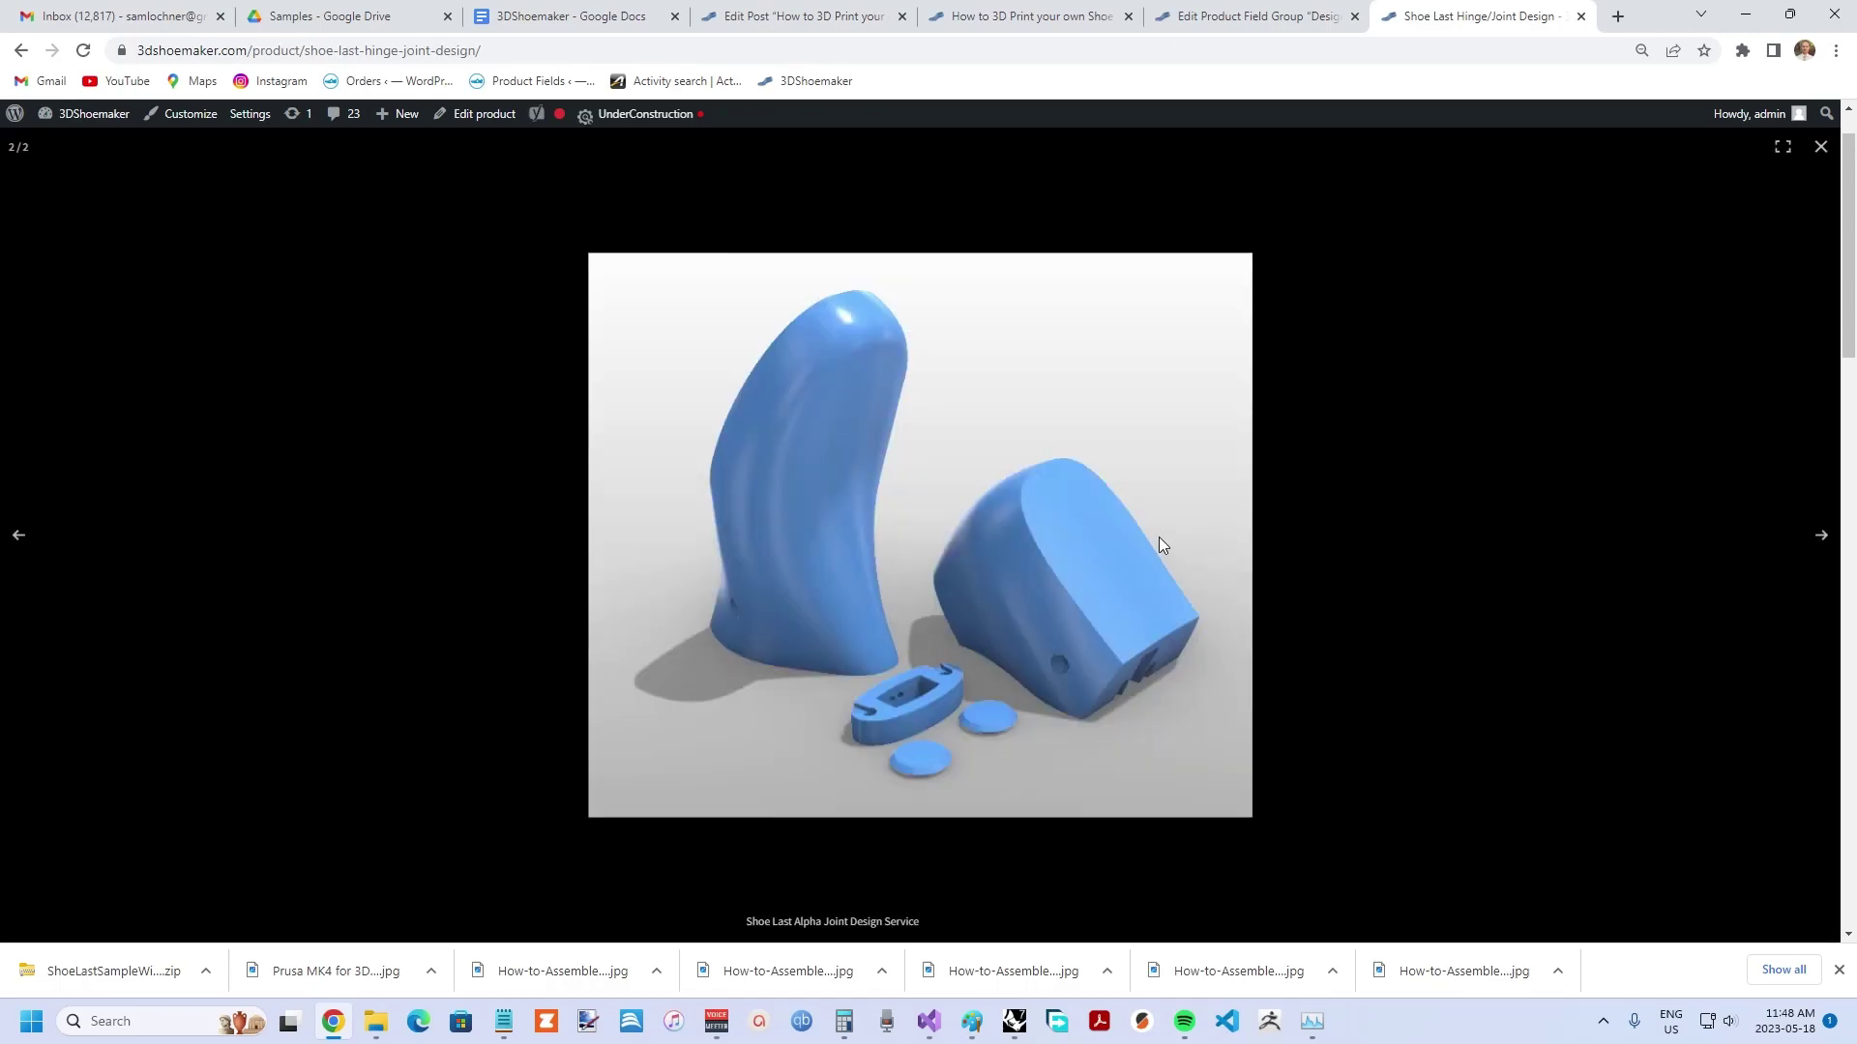
{"action": "left_click", "coordinate": [1207, 561]}
{"action": "left_click", "coordinate": [21, 51]}
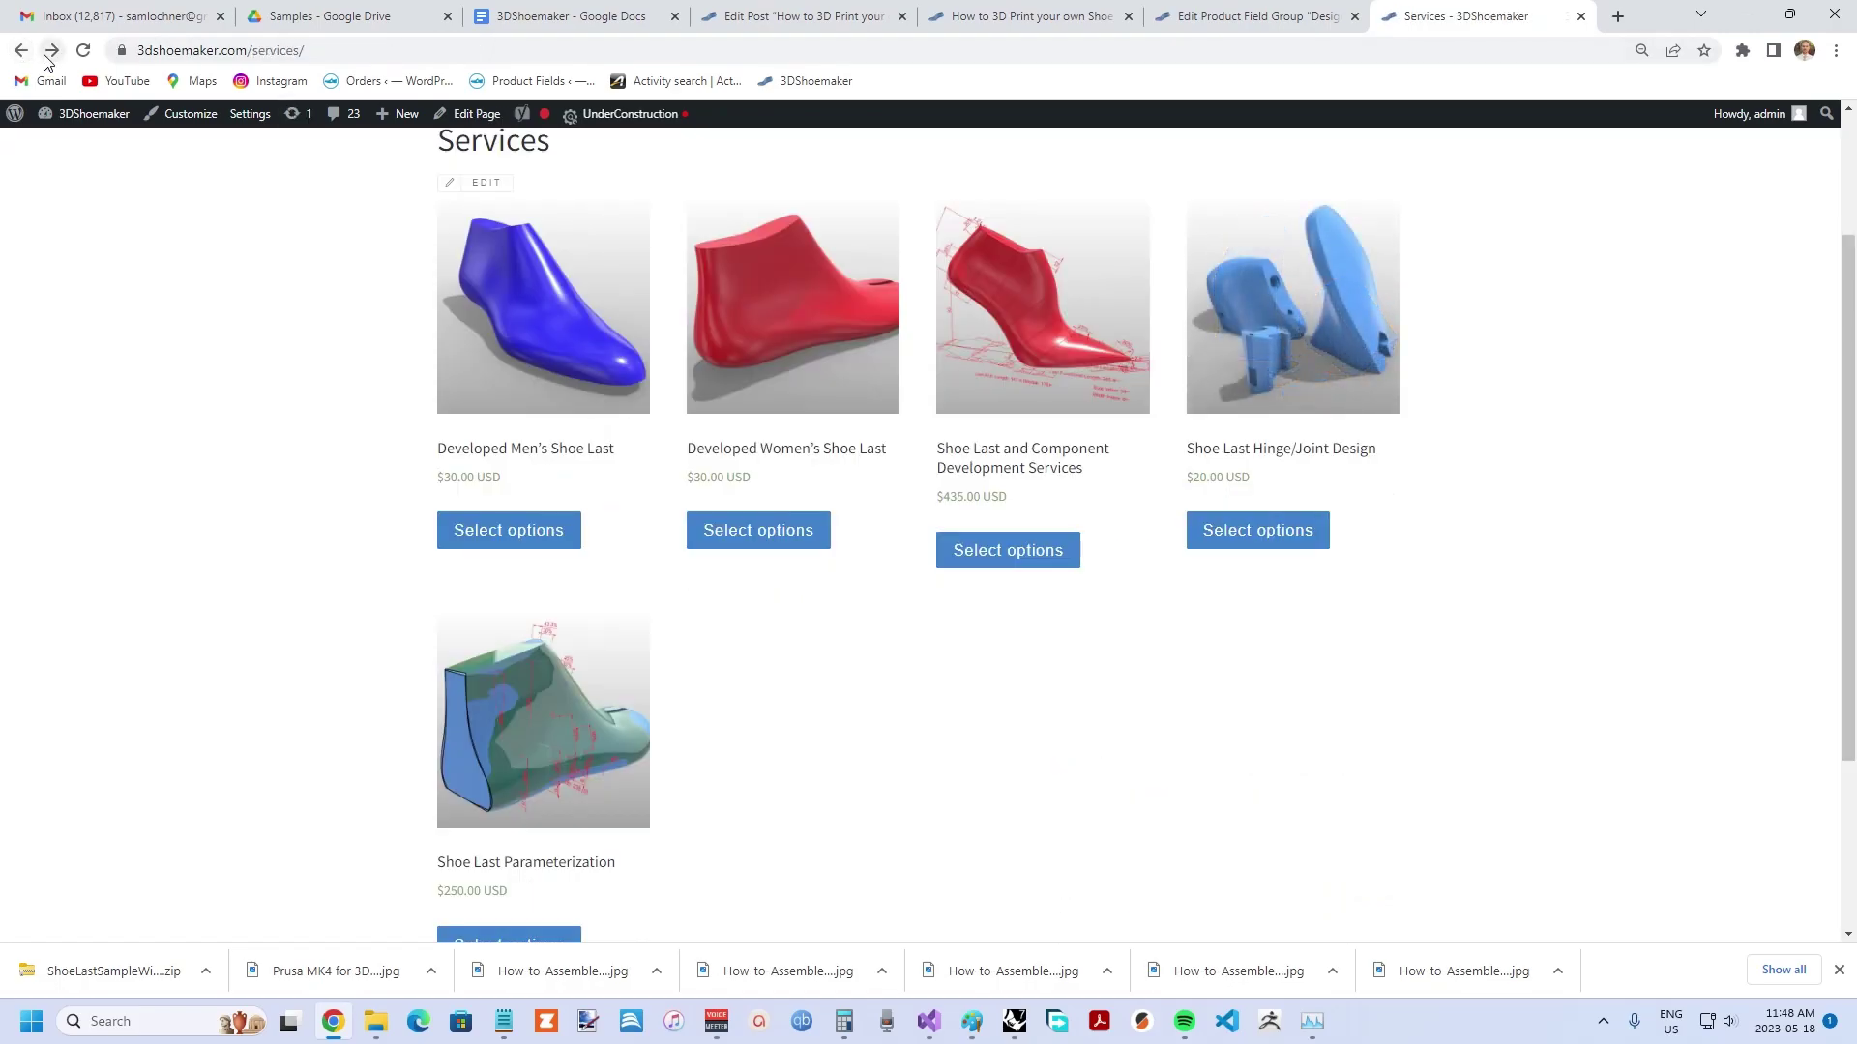
{"action": "left_click", "coordinate": [48, 54]}
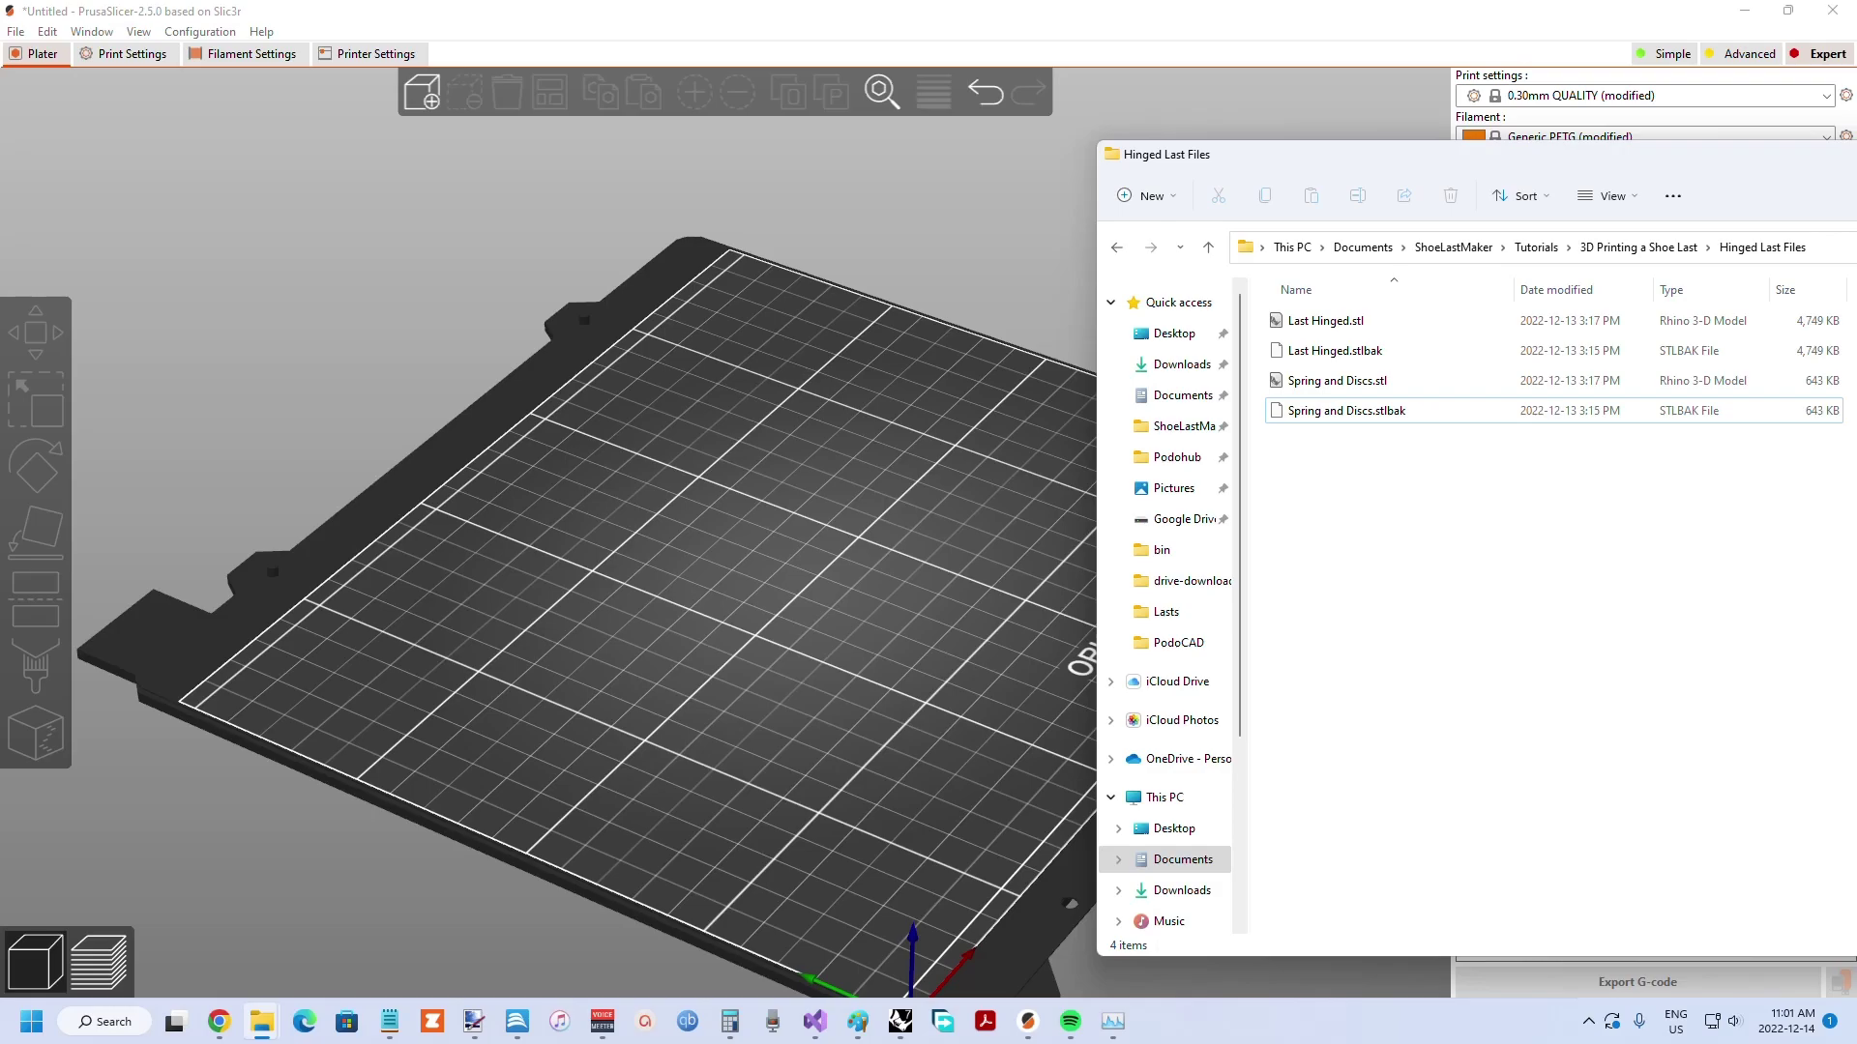
Step: Load Last Hinged.stl onto the bed as two halves, 173.31 x 158.85 x 163.9 mm
{"action": "left_click_drag", "start_coordinate": [1273, 163], "coordinate": [1173, 163]}
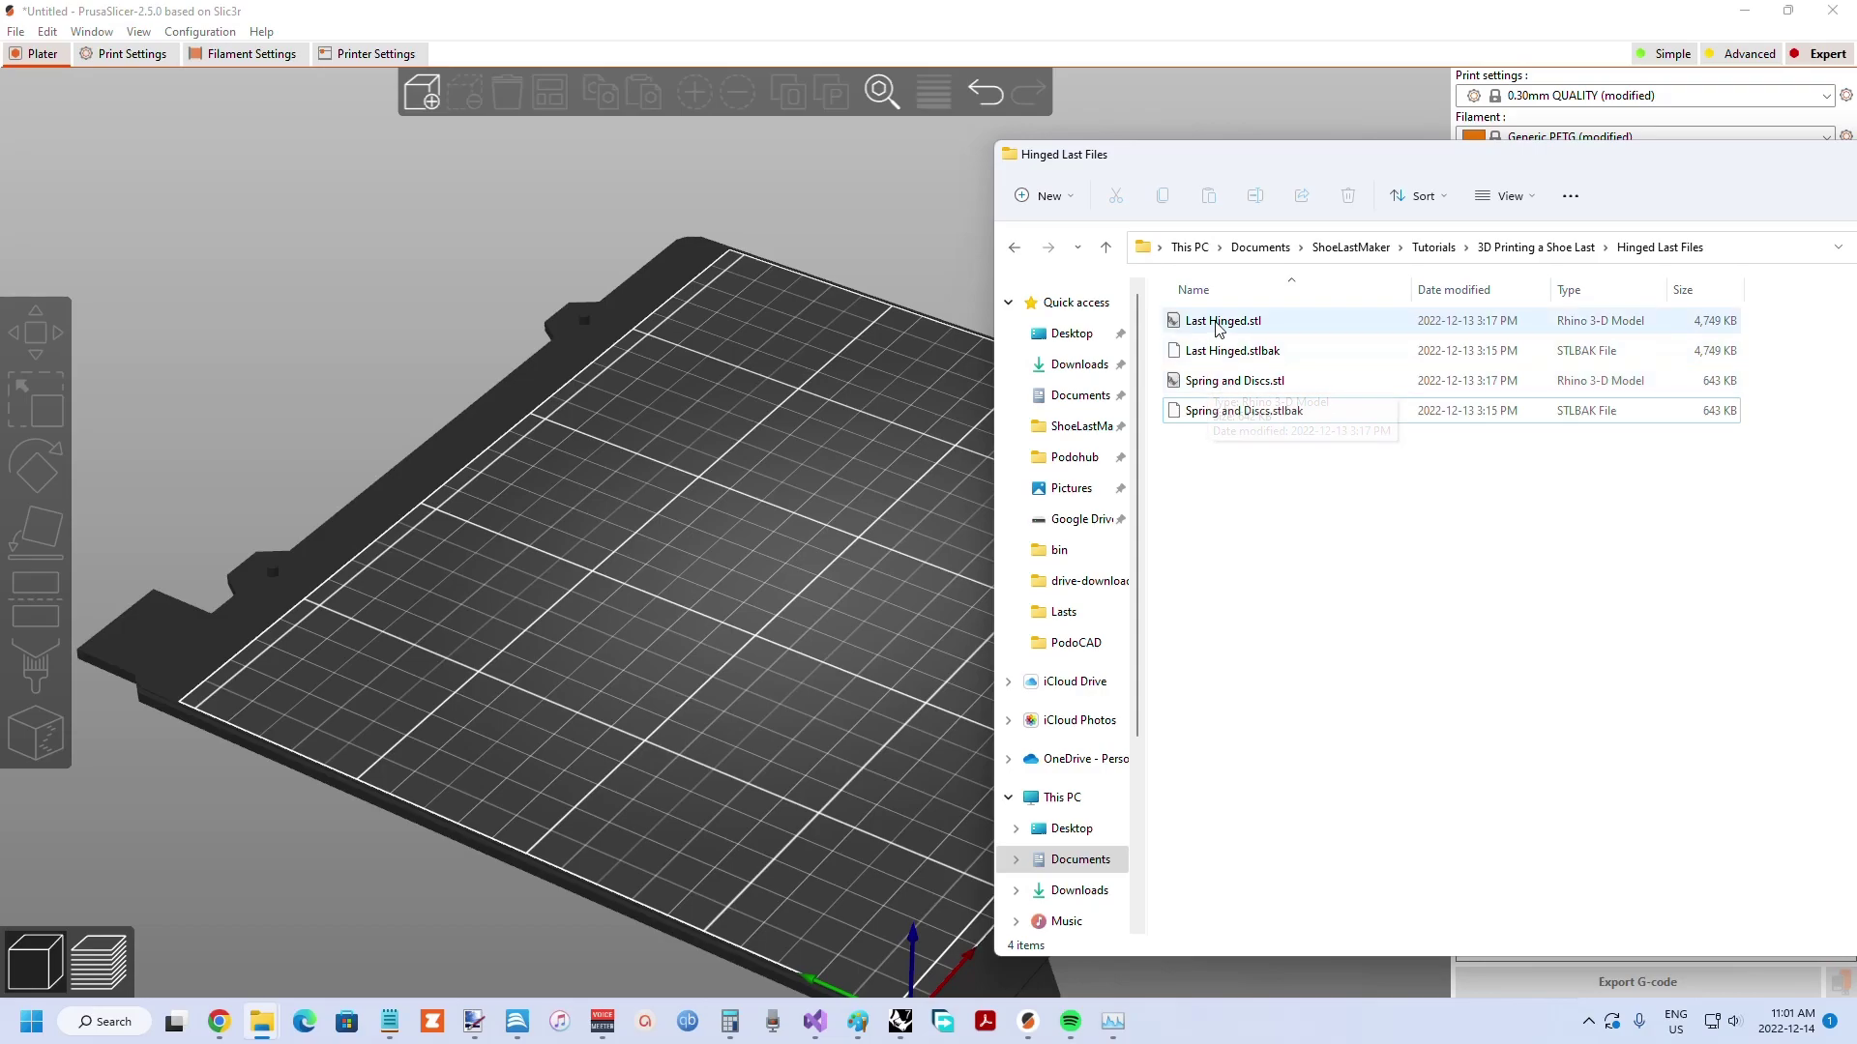
{"action": "left_click_drag", "start_coordinate": [1220, 321], "coordinate": [576, 474]}
{"action": "left_click_drag", "start_coordinate": [924, 805], "coordinate": [971, 774]}
{"action": "scroll", "coordinate": [971, 774], "scroll_direction": "down", "scroll_amount": 3}
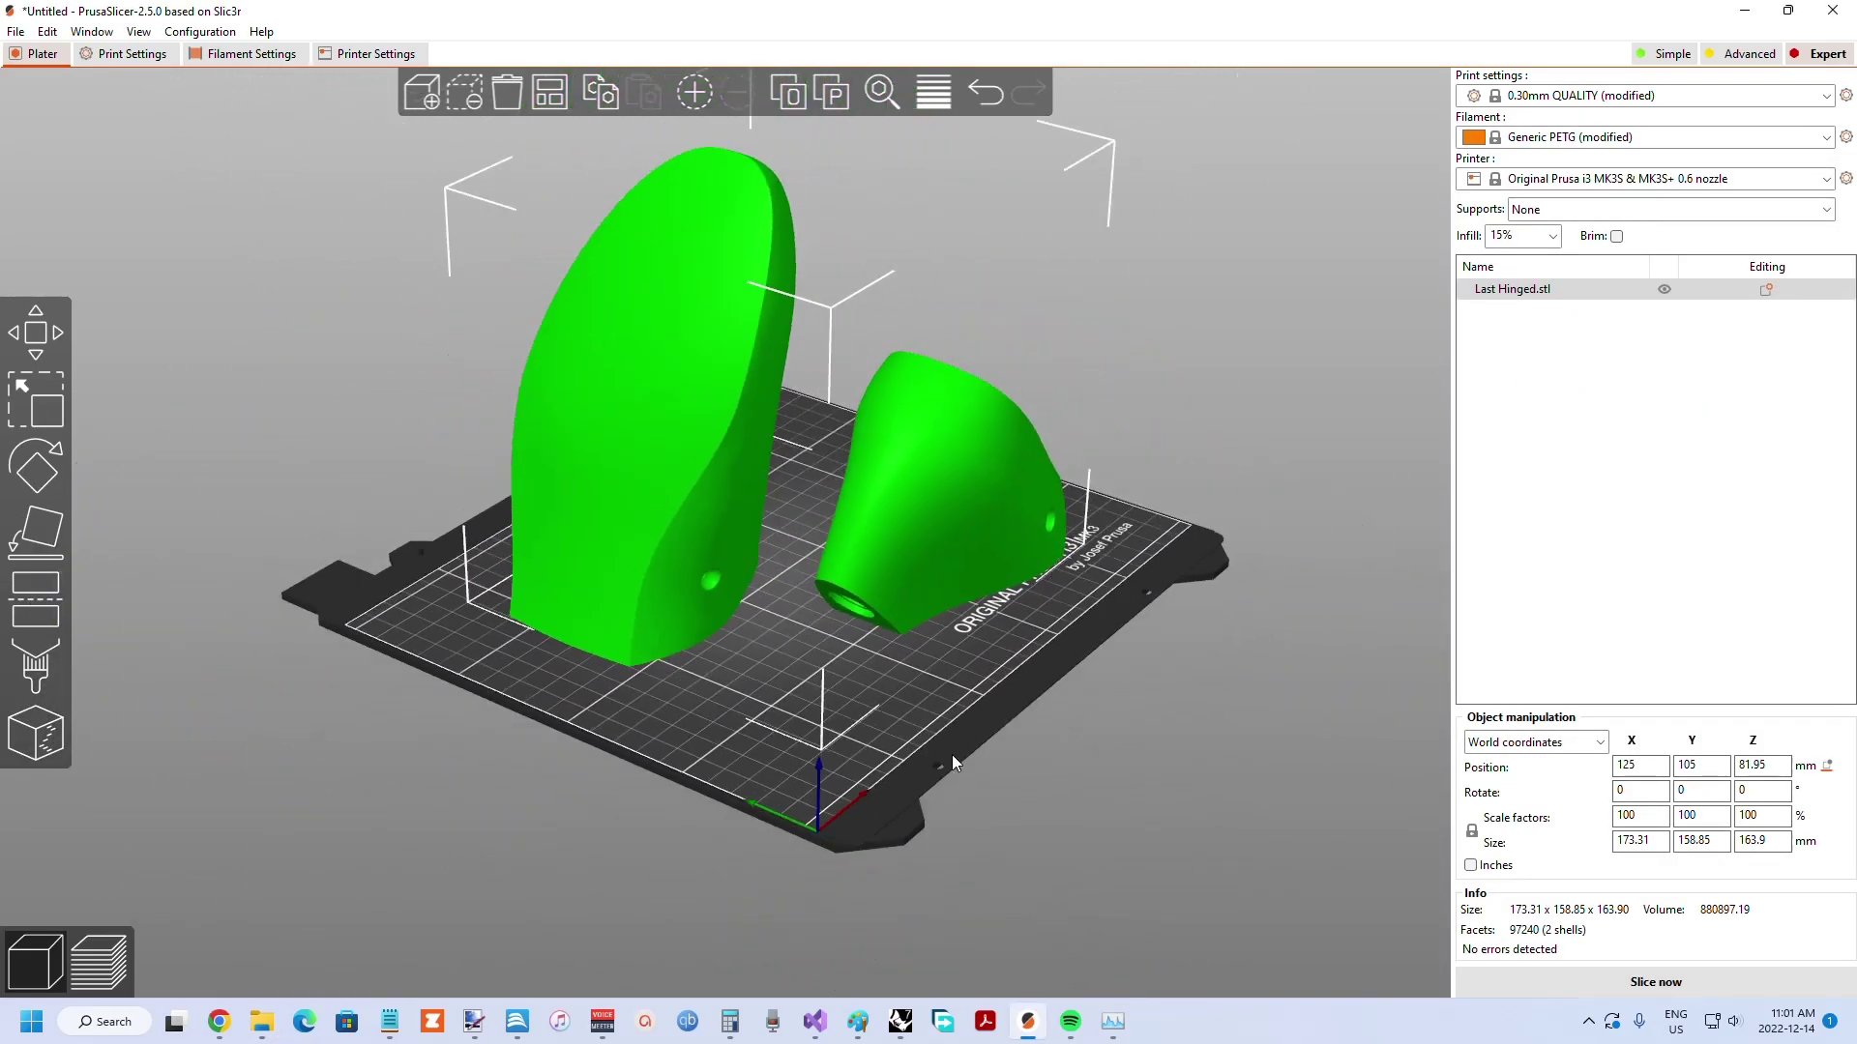
{"action": "right_click_drag", "start_coordinate": [878, 710], "coordinate": [925, 816]}
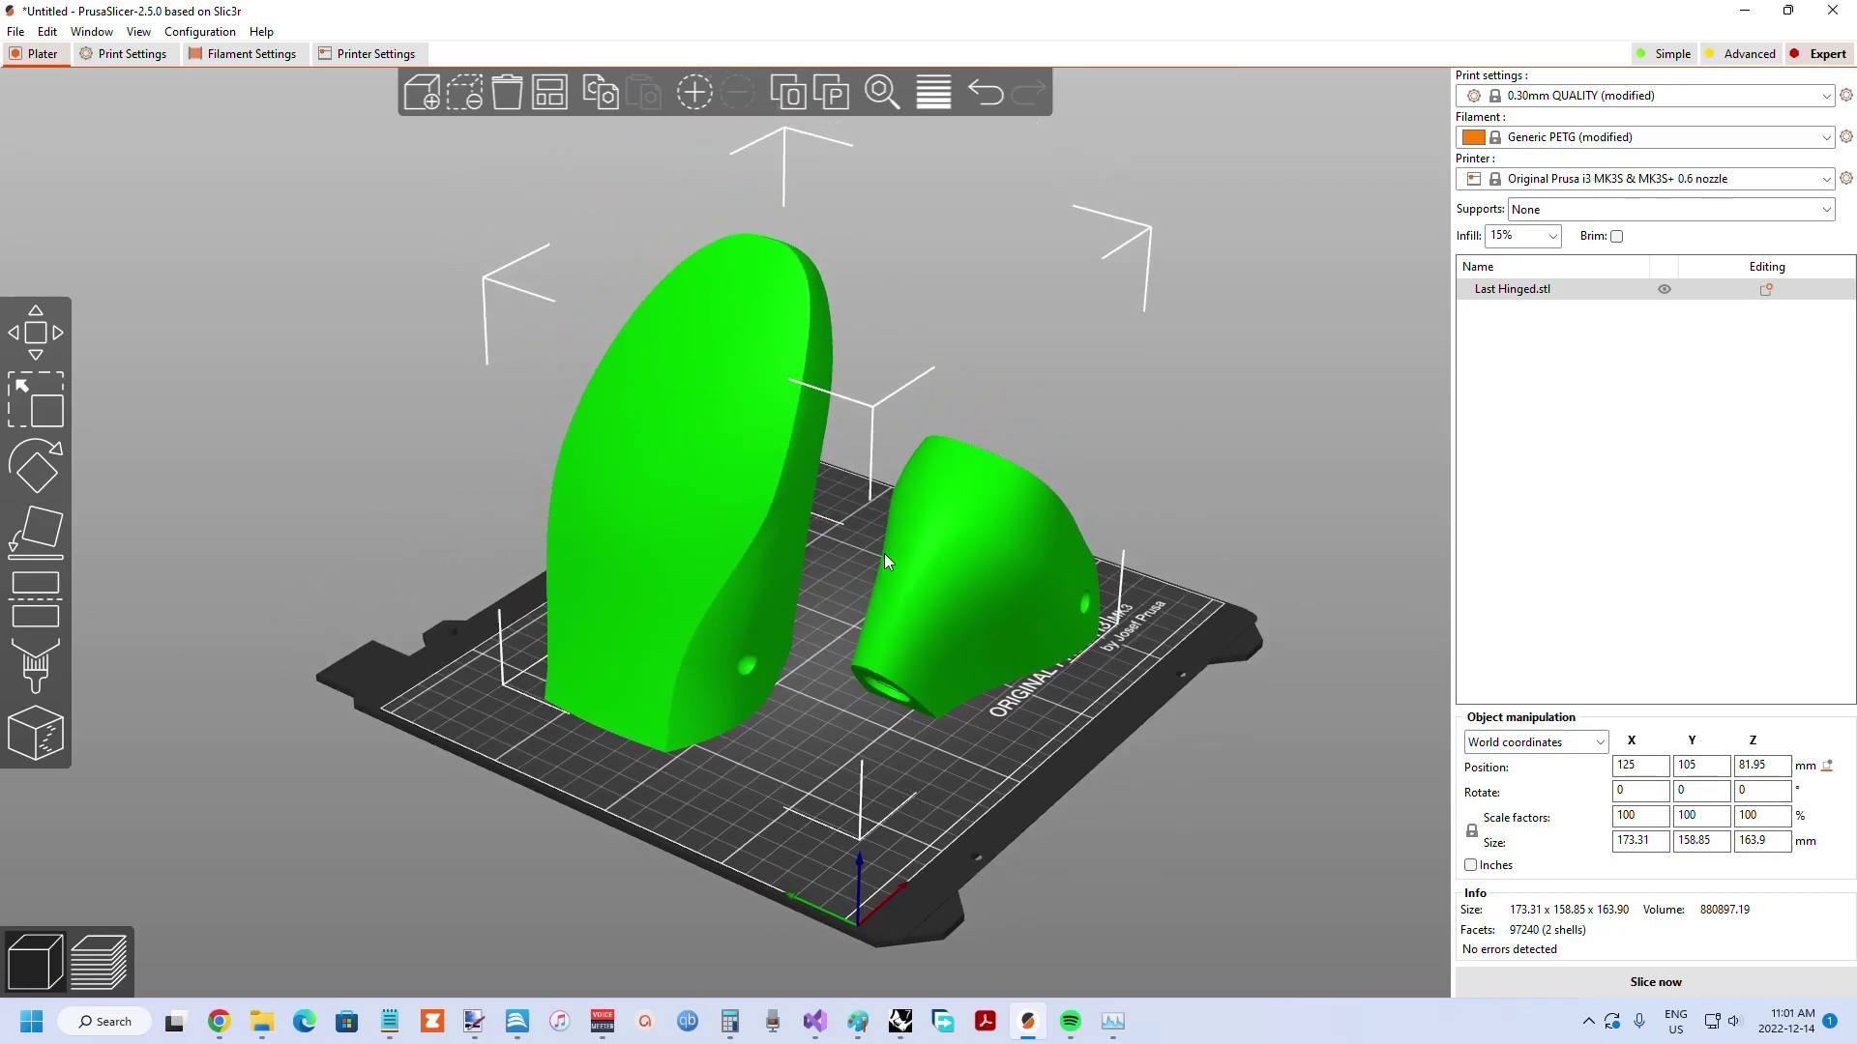
{"action": "left_click_drag", "start_coordinate": [948, 792], "coordinate": [957, 798]}
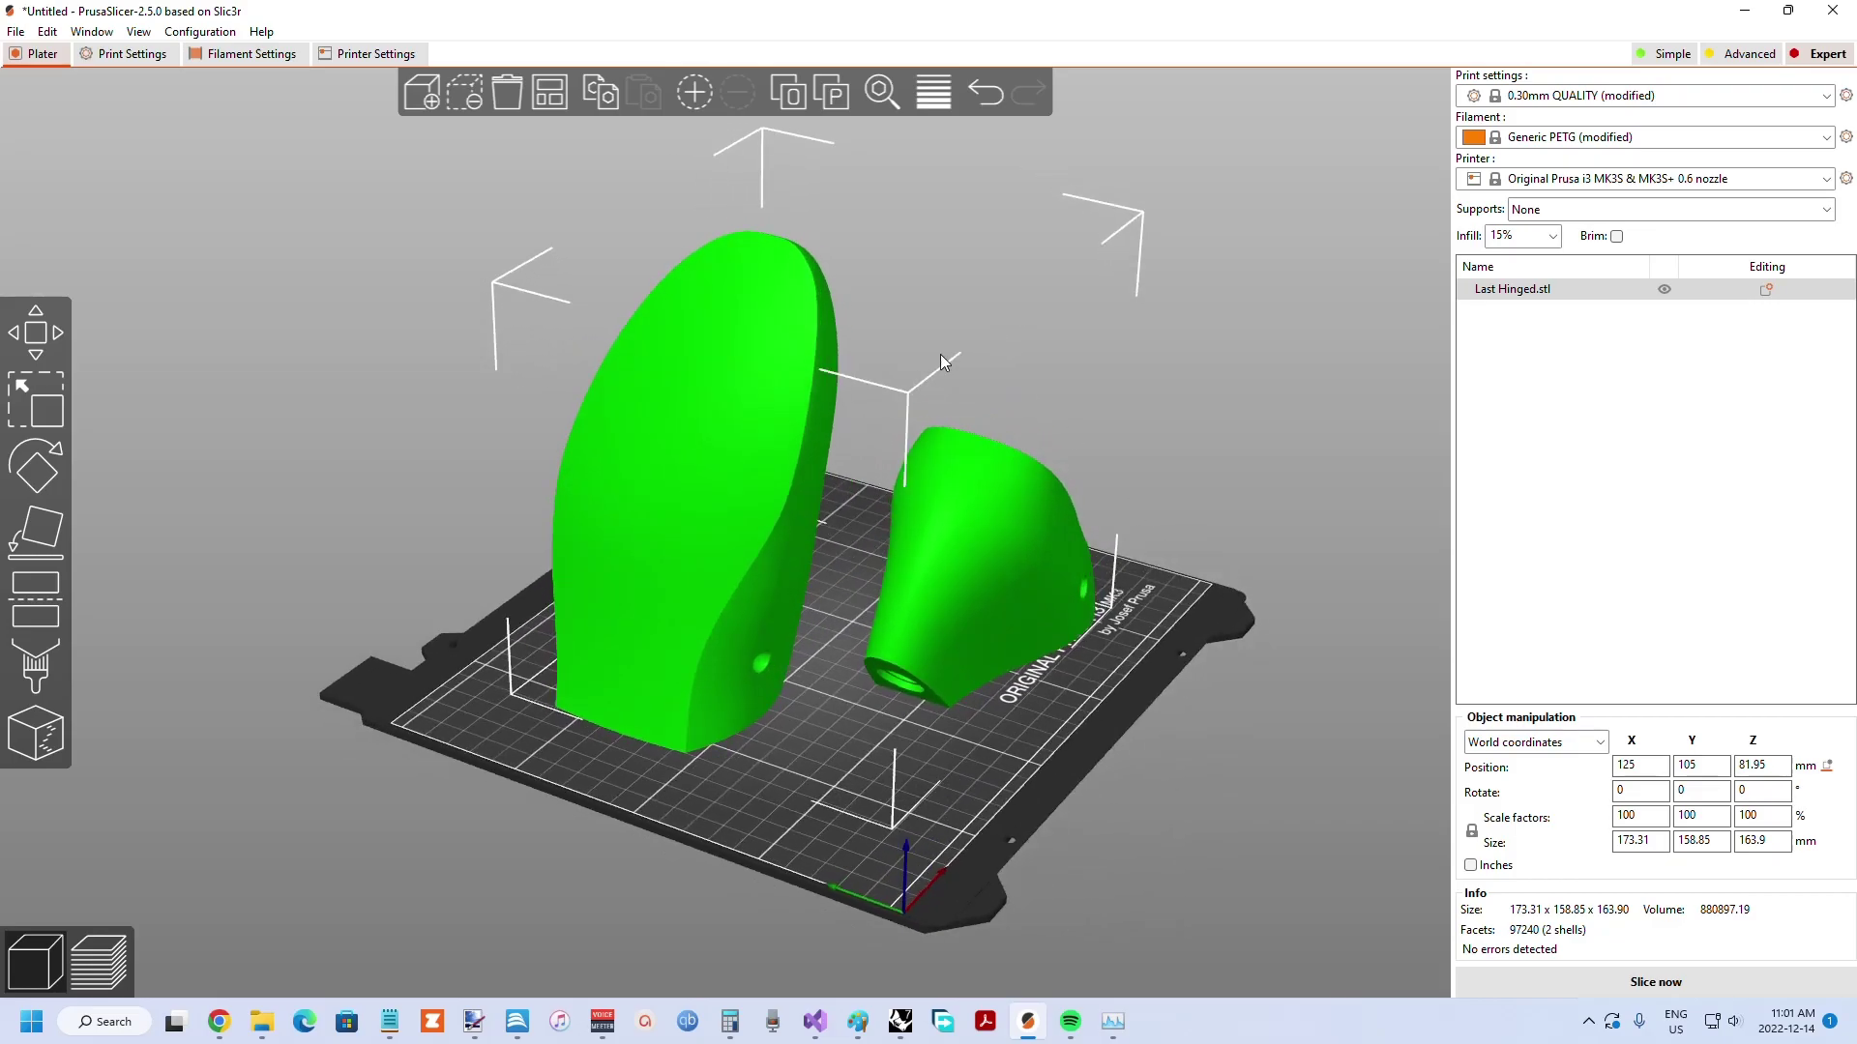
{"action": "left_click_drag", "start_coordinate": [1224, 580], "coordinate": [965, 472]}
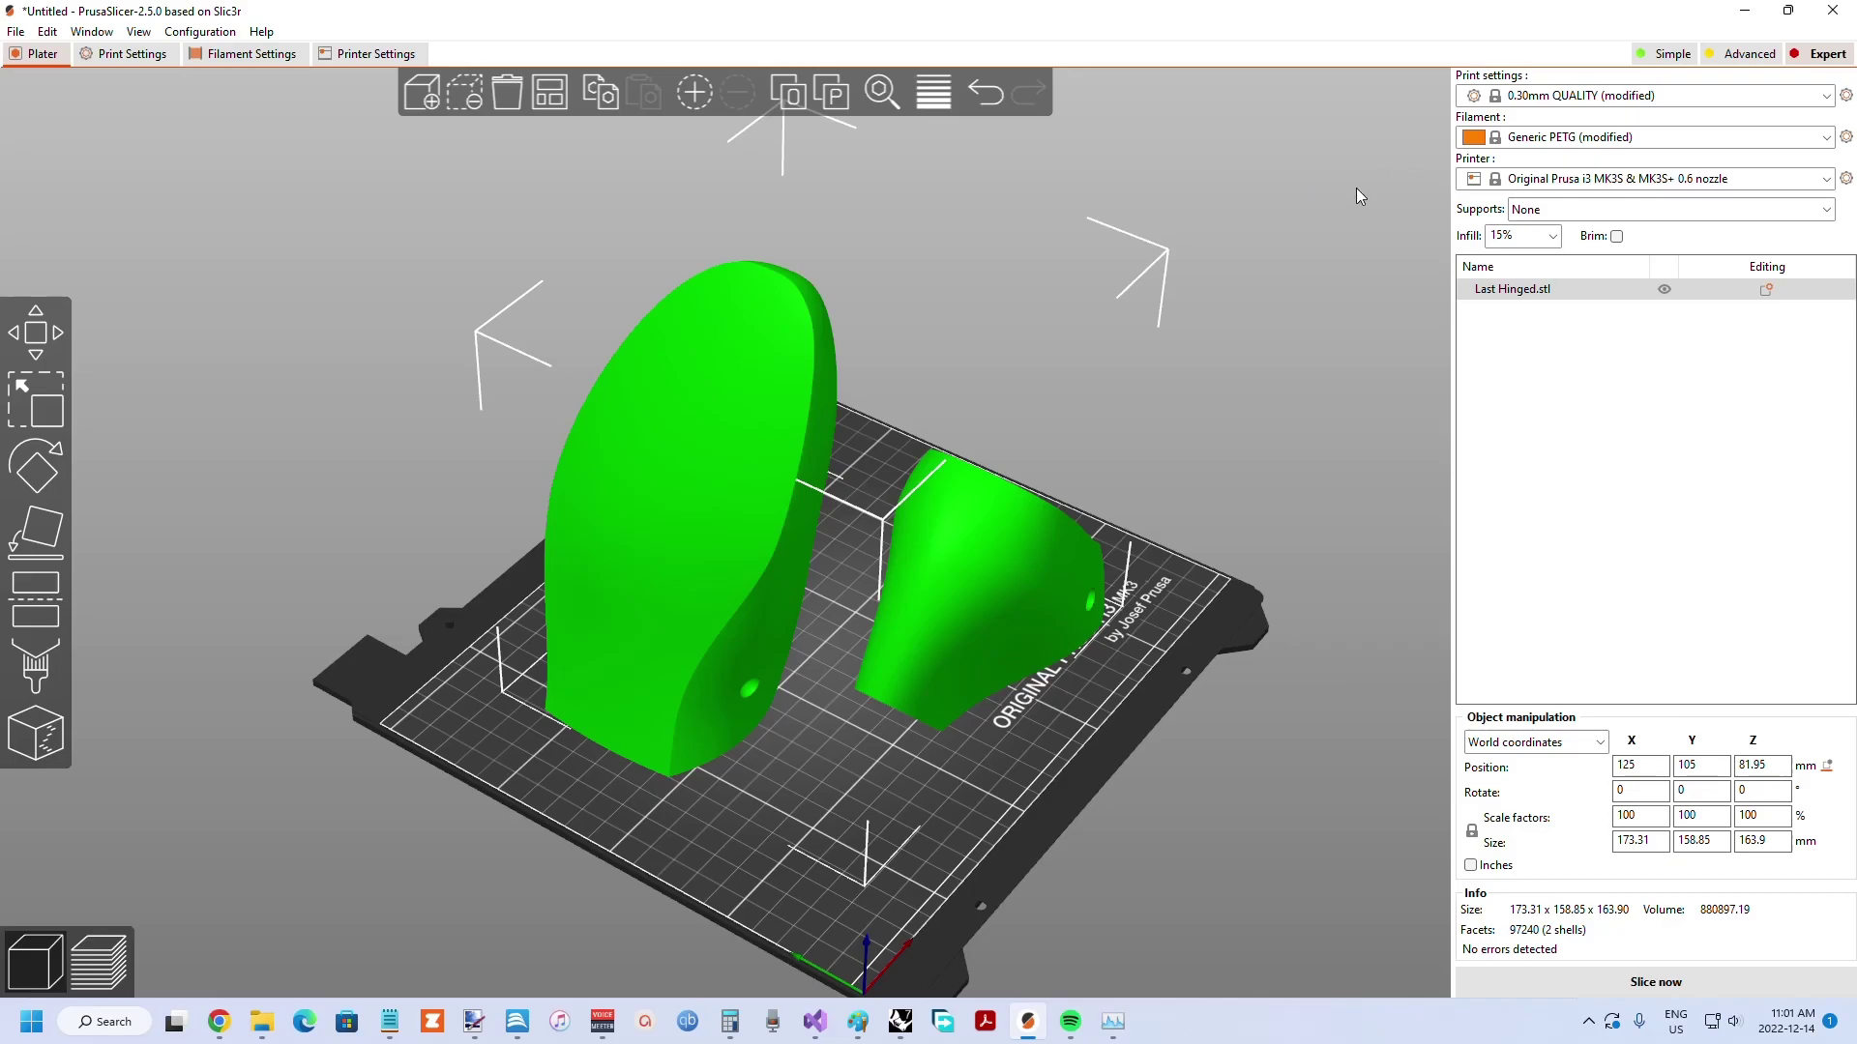
{"action": "left_click_drag", "start_coordinate": [1239, 568], "coordinate": [1205, 587]}
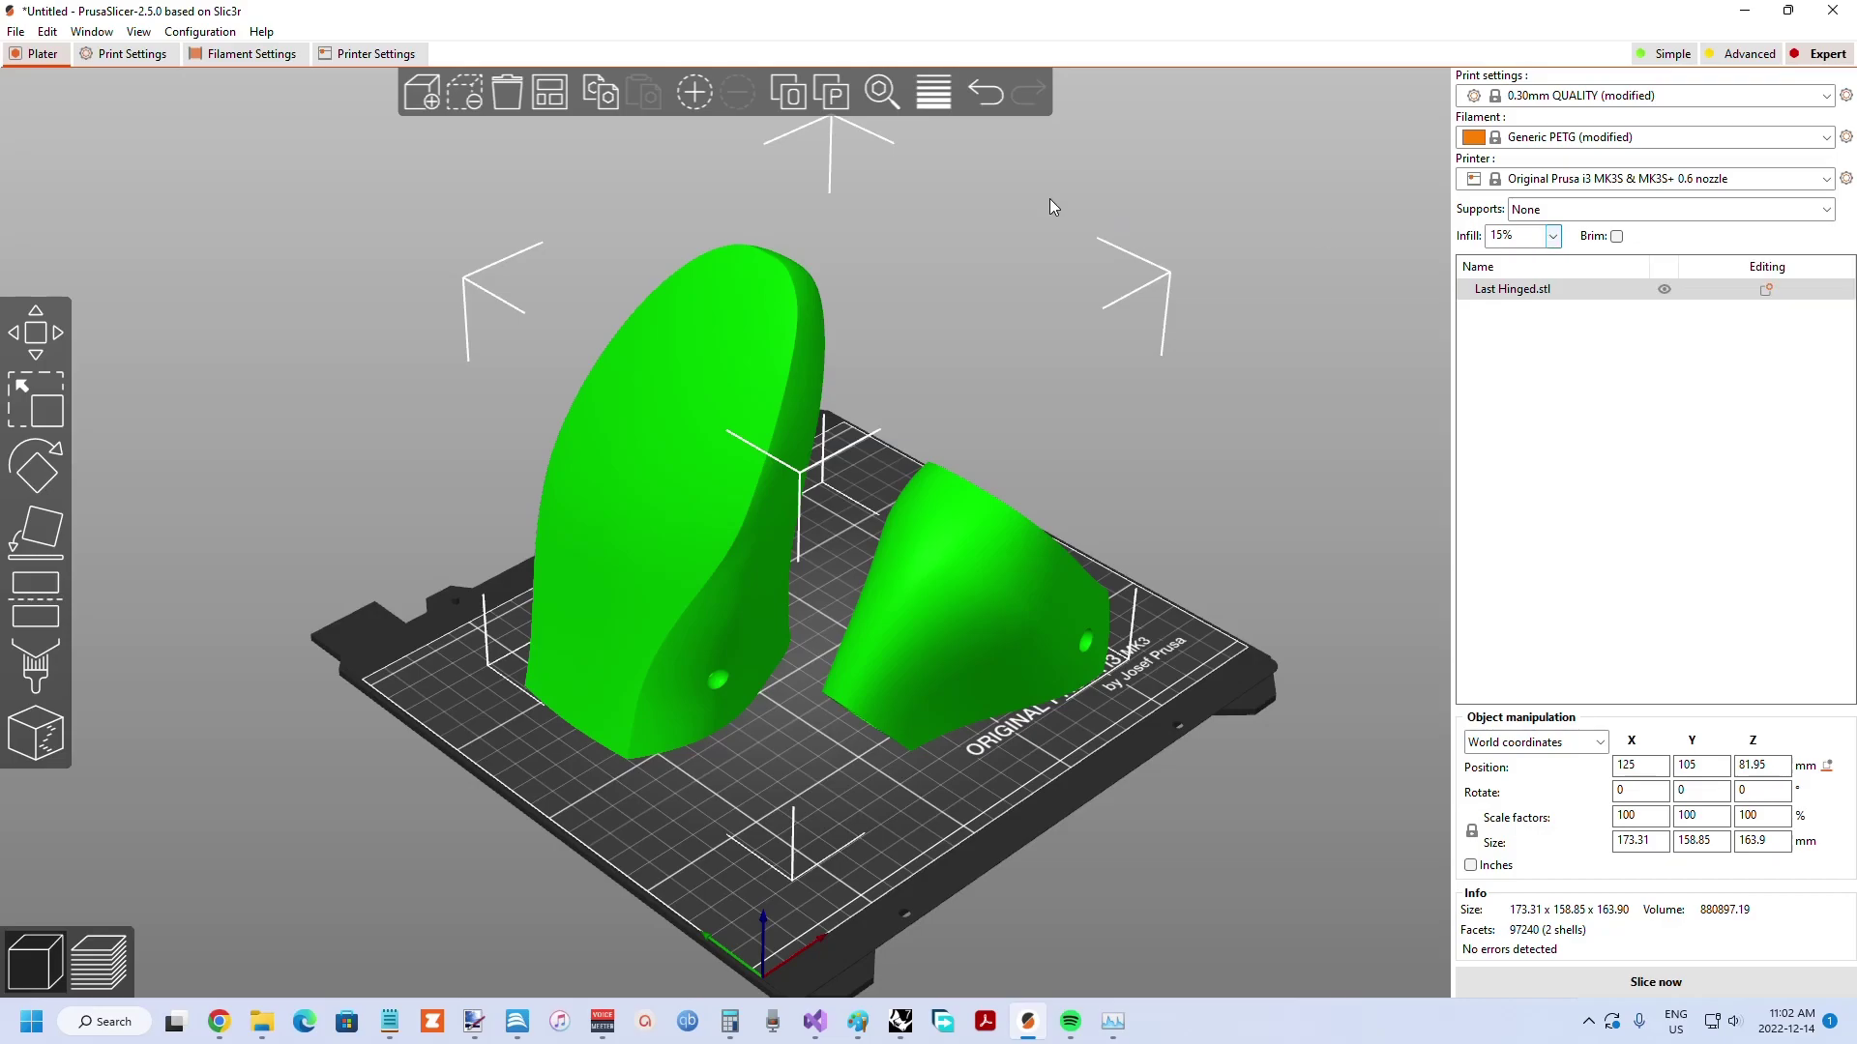
Step: Check the Layers and perimeters print settings (8 perimeters), then return to the plater
{"action": "left_click", "coordinate": [136, 56]}
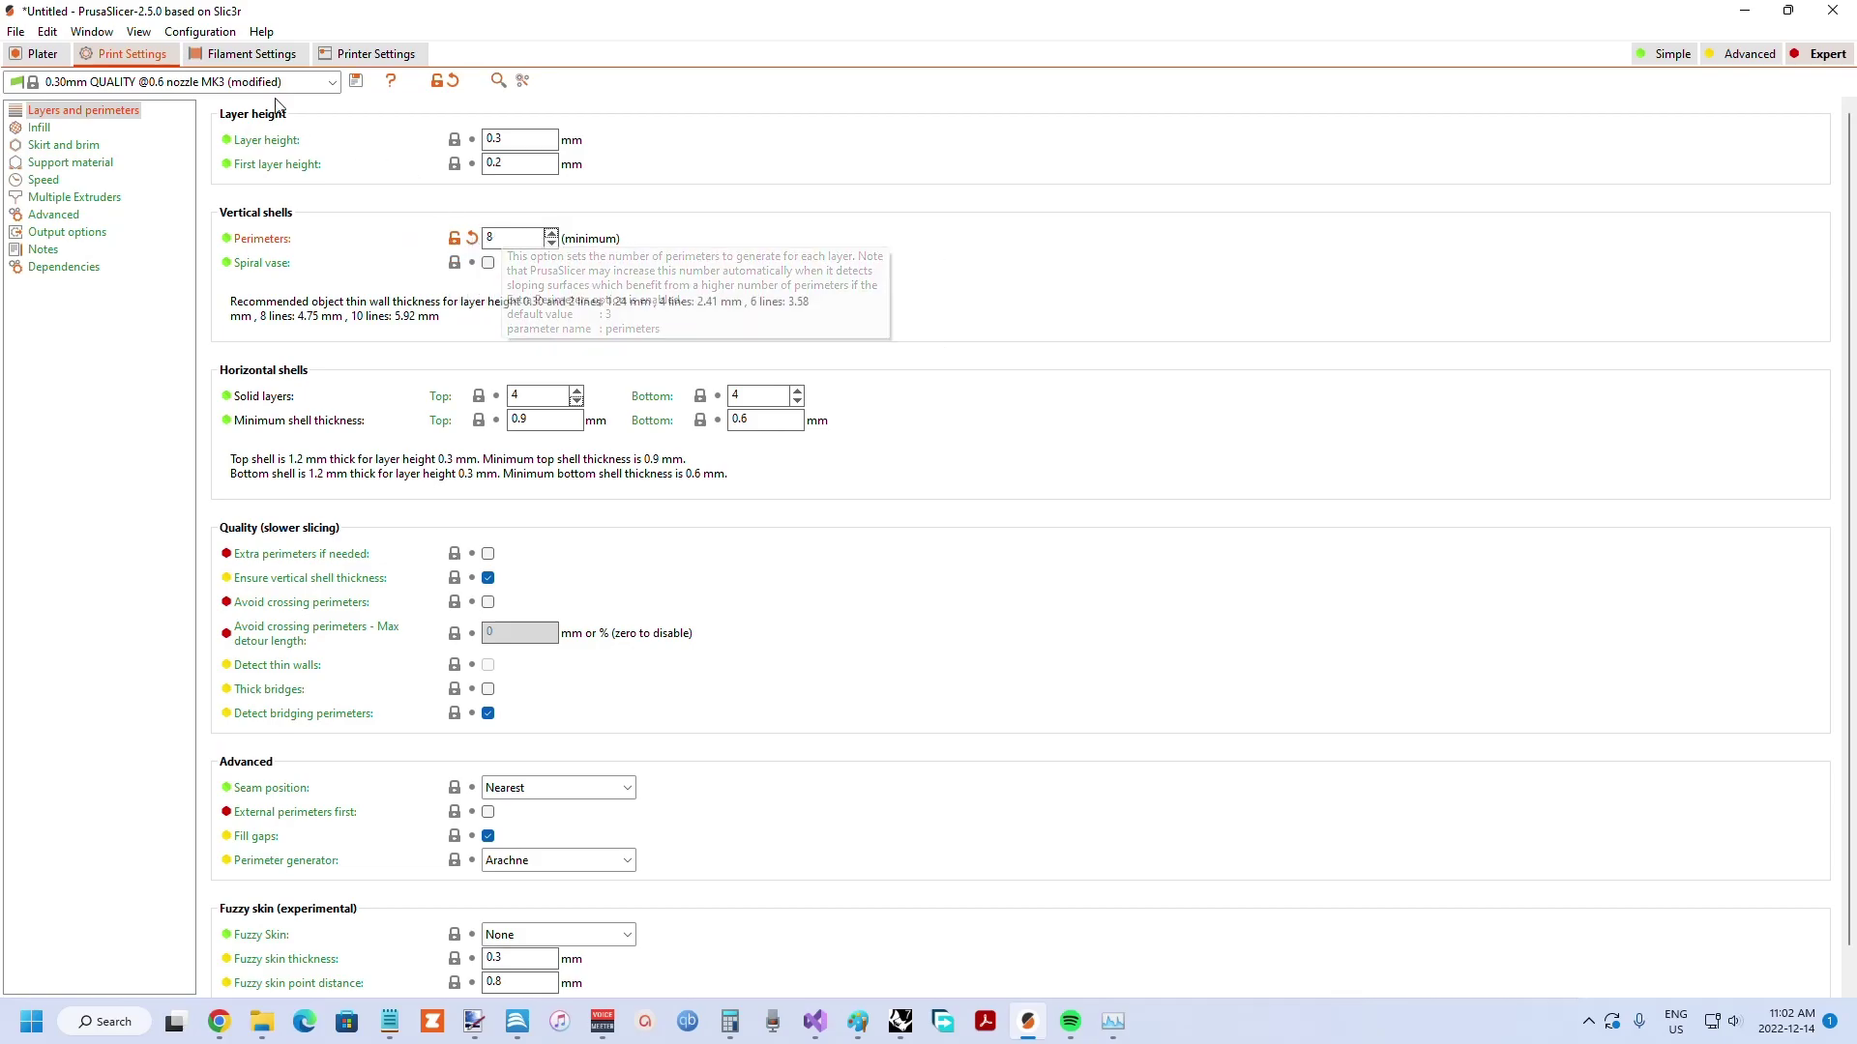
{"action": "left_click", "coordinate": [43, 54]}
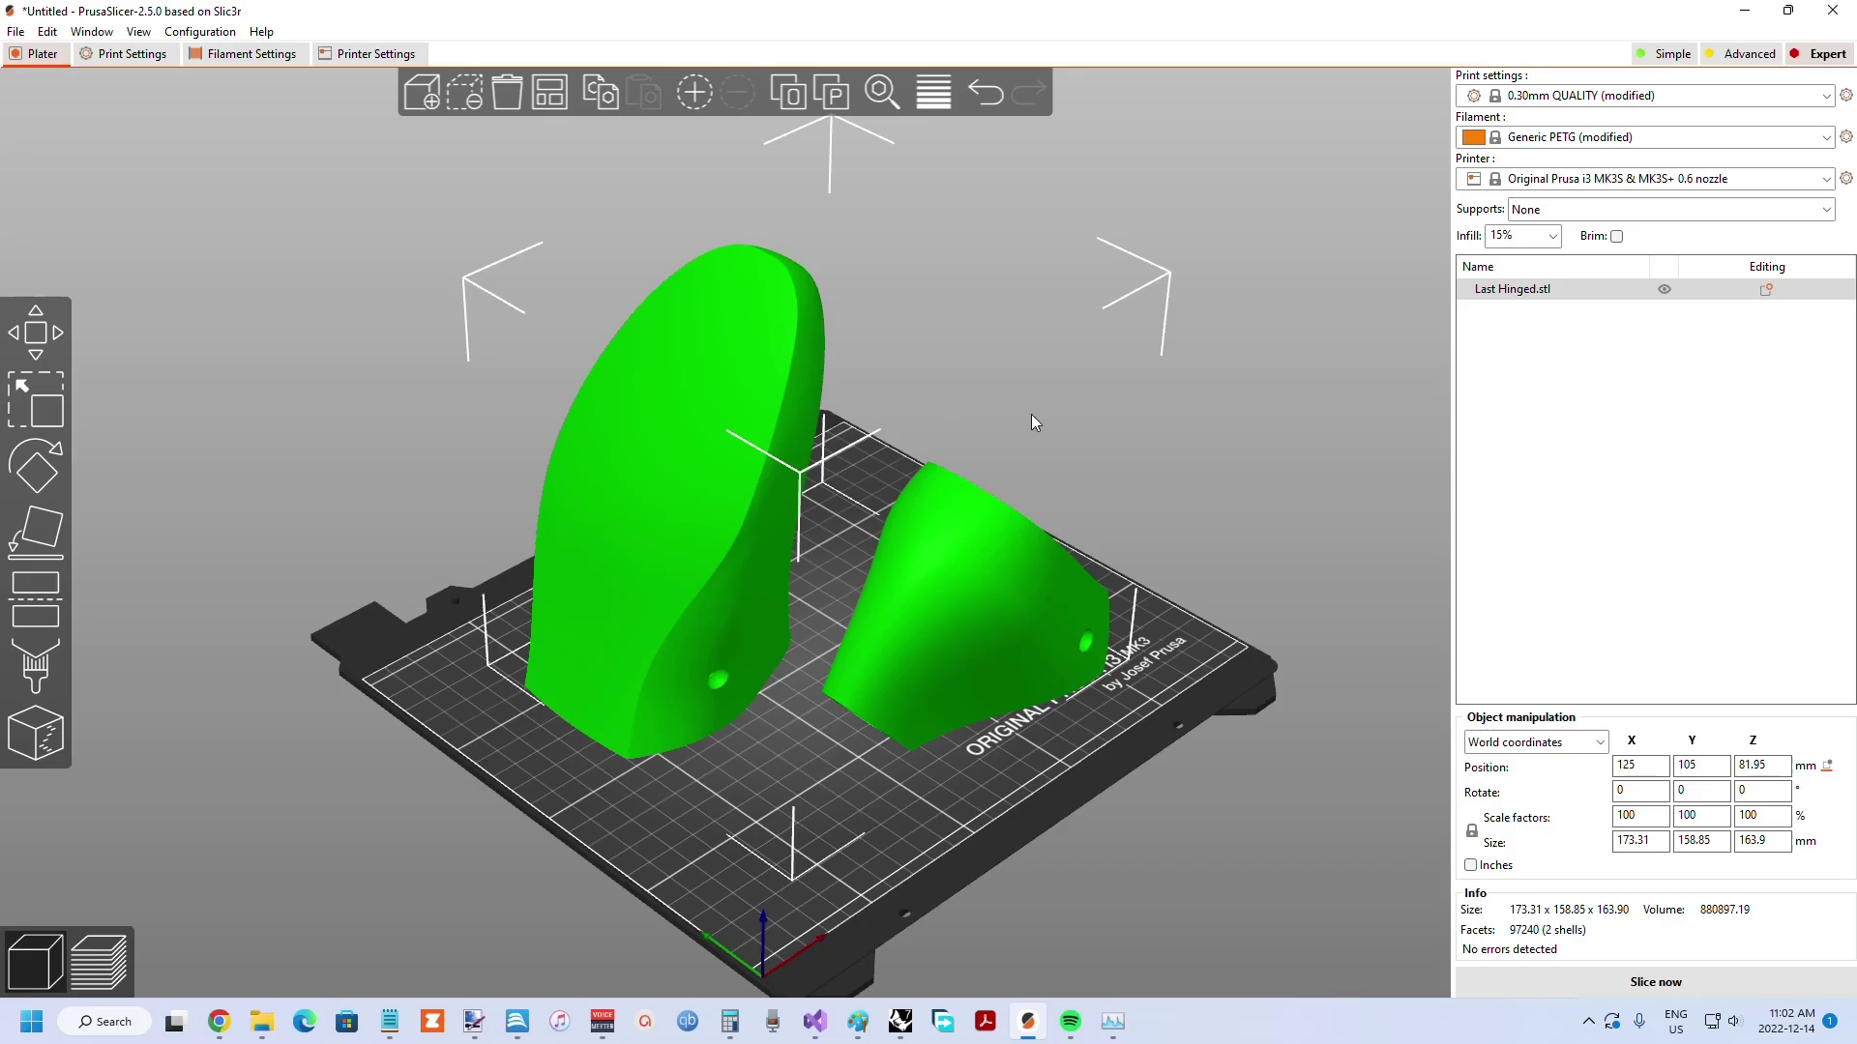
Step: Orbit the plater view around the two green hinged last halves
{"action": "left_click_drag", "start_coordinate": [990, 435], "coordinate": [999, 432]}
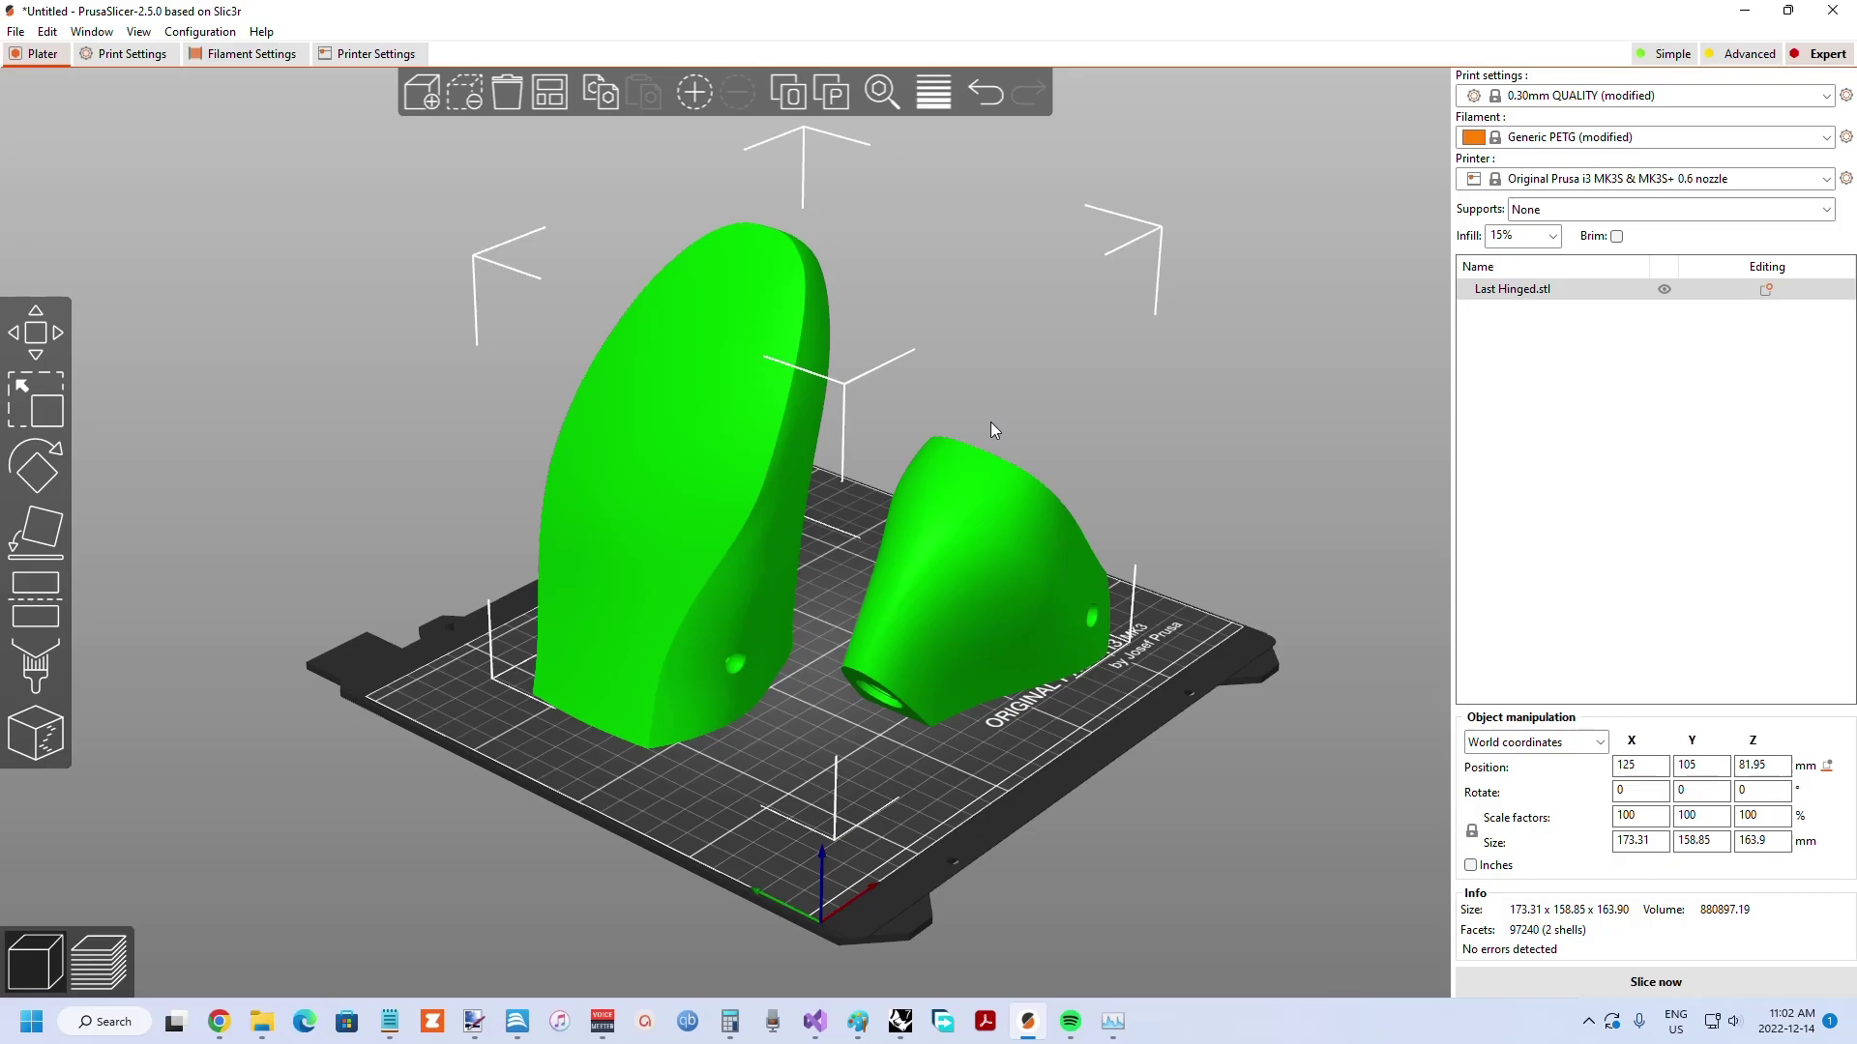
{"action": "left_click_drag", "start_coordinate": [1022, 405], "coordinate": [1015, 424]}
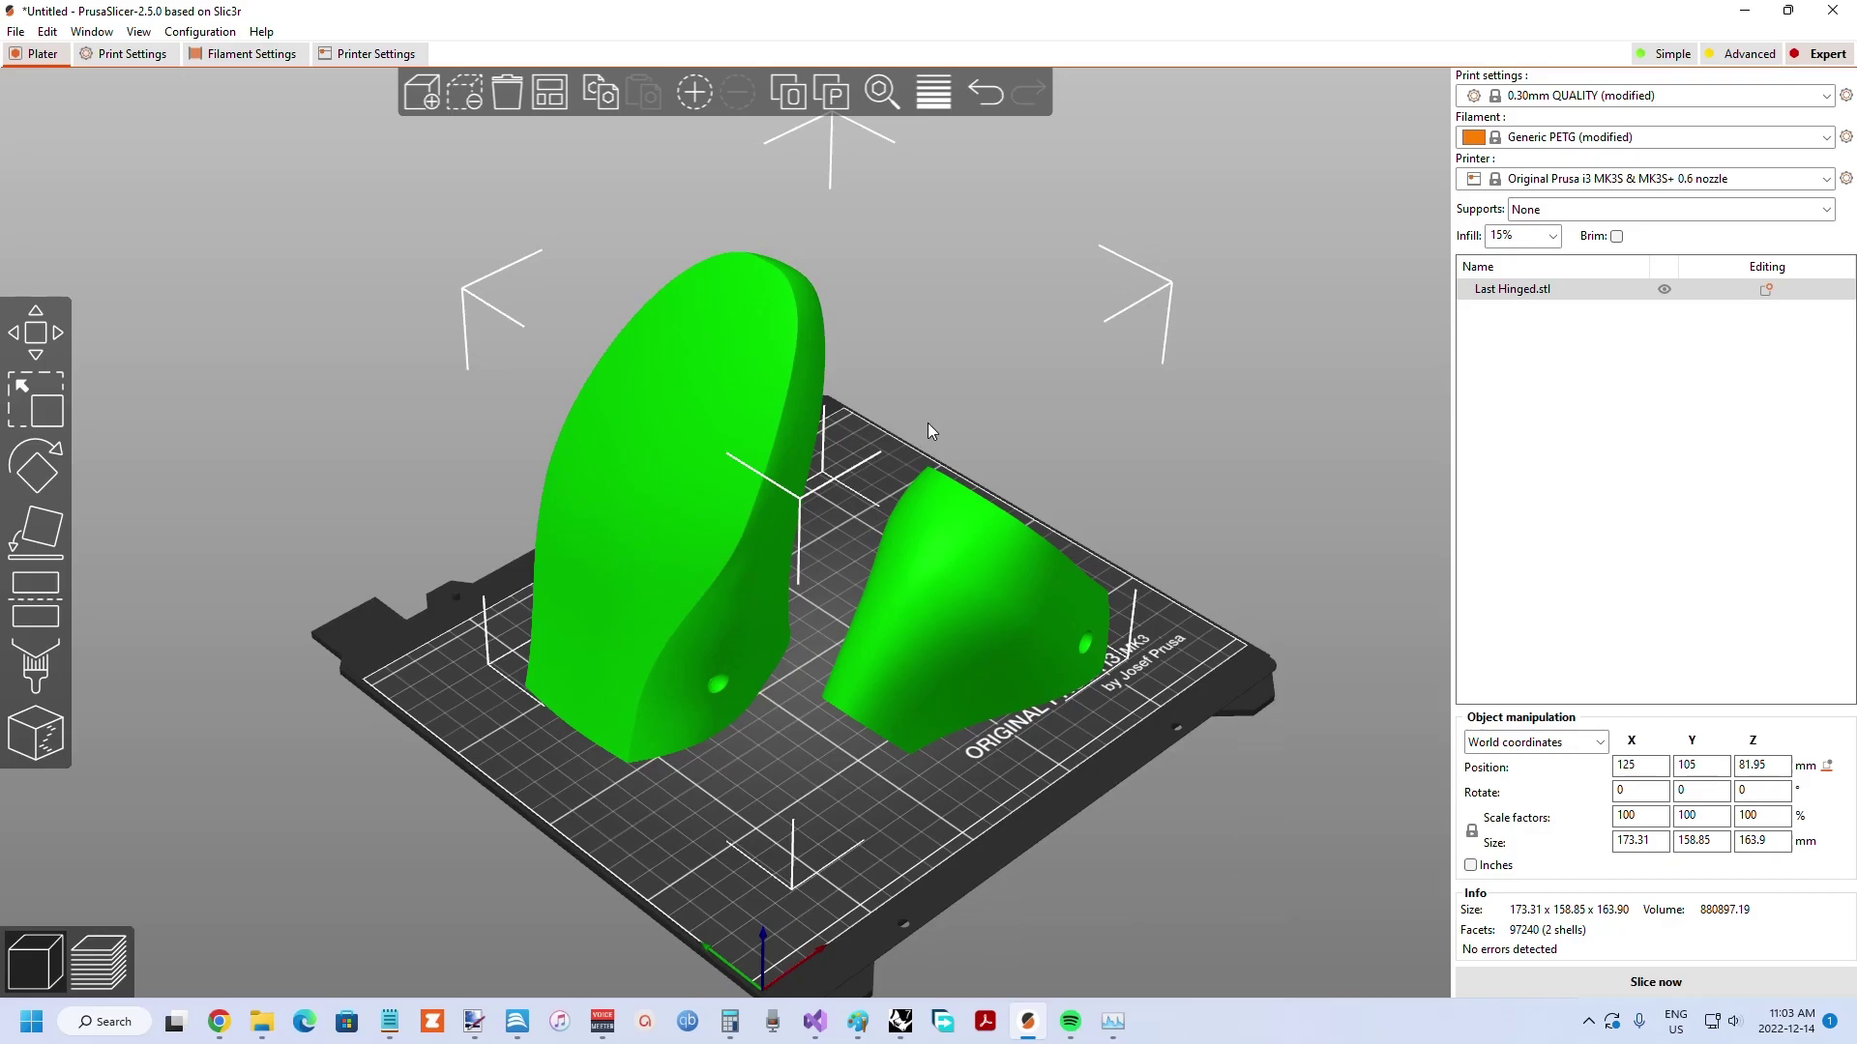
{"action": "mouse_move", "coordinate": [958, 419]}
{"action": "left_mouse_down"}
{"action": "mouse_move", "coordinate": [1012, 403]}
{"action": "mouse_move", "coordinate": [929, 405]}
{"action": "left_mouse_up"}
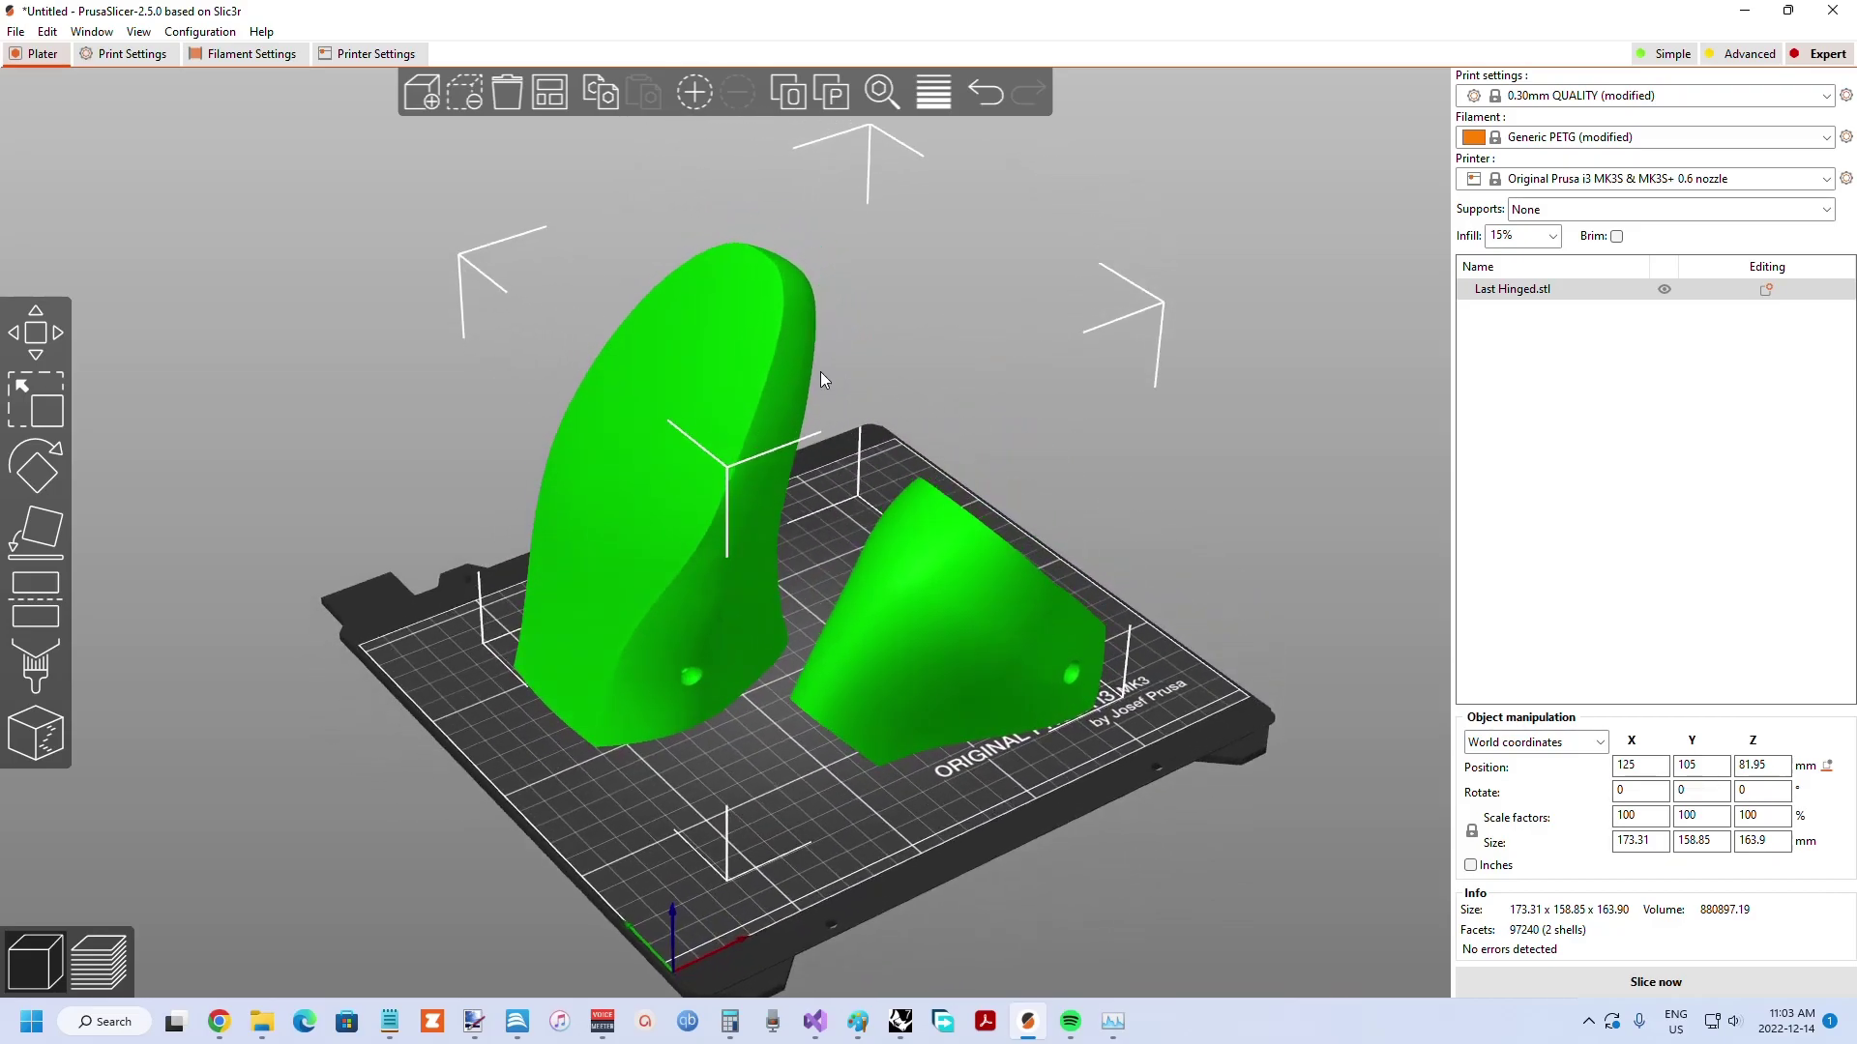
Step: Check the Generic PETG max volumetric speed of 15 mm³/s, then go back to the plater
{"action": "left_click", "coordinate": [259, 54]}
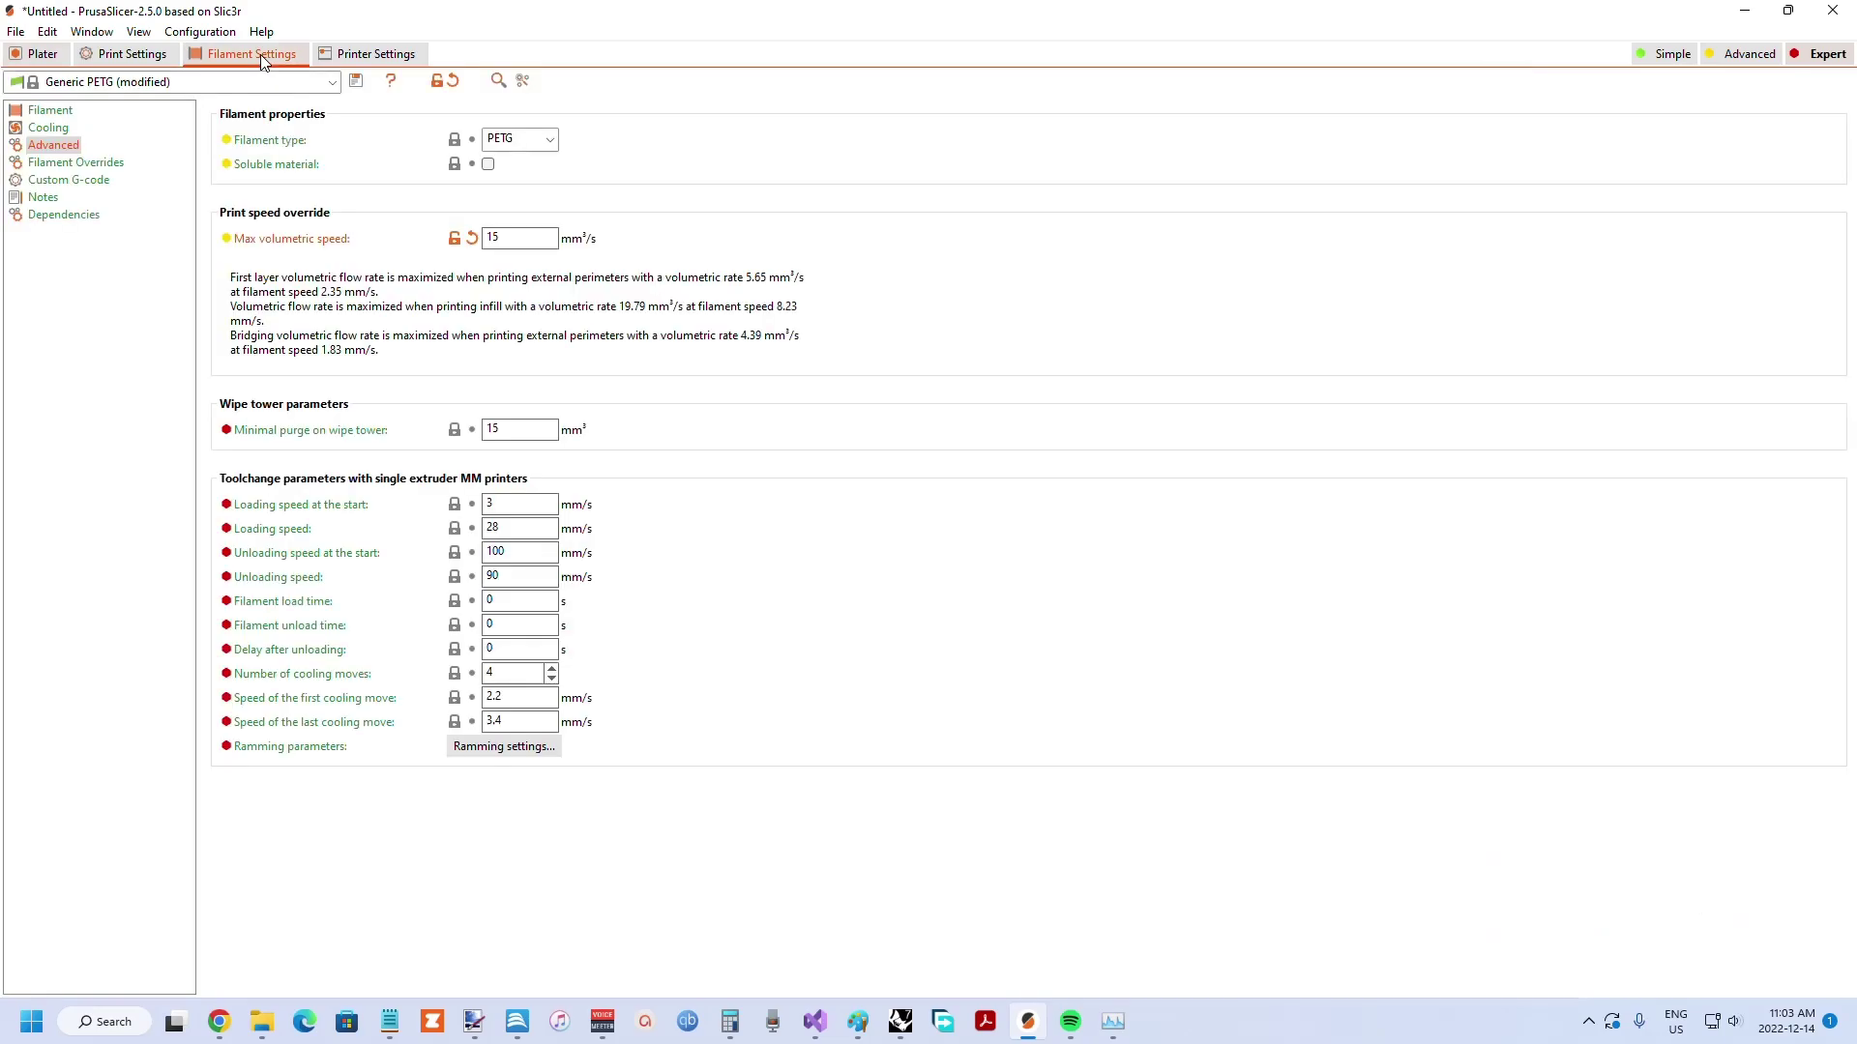
{"action": "mouse_move", "coordinate": [238, 246]}
{"action": "mouse_move", "coordinate": [513, 241]}
{"action": "left_click", "coordinate": [53, 53]}
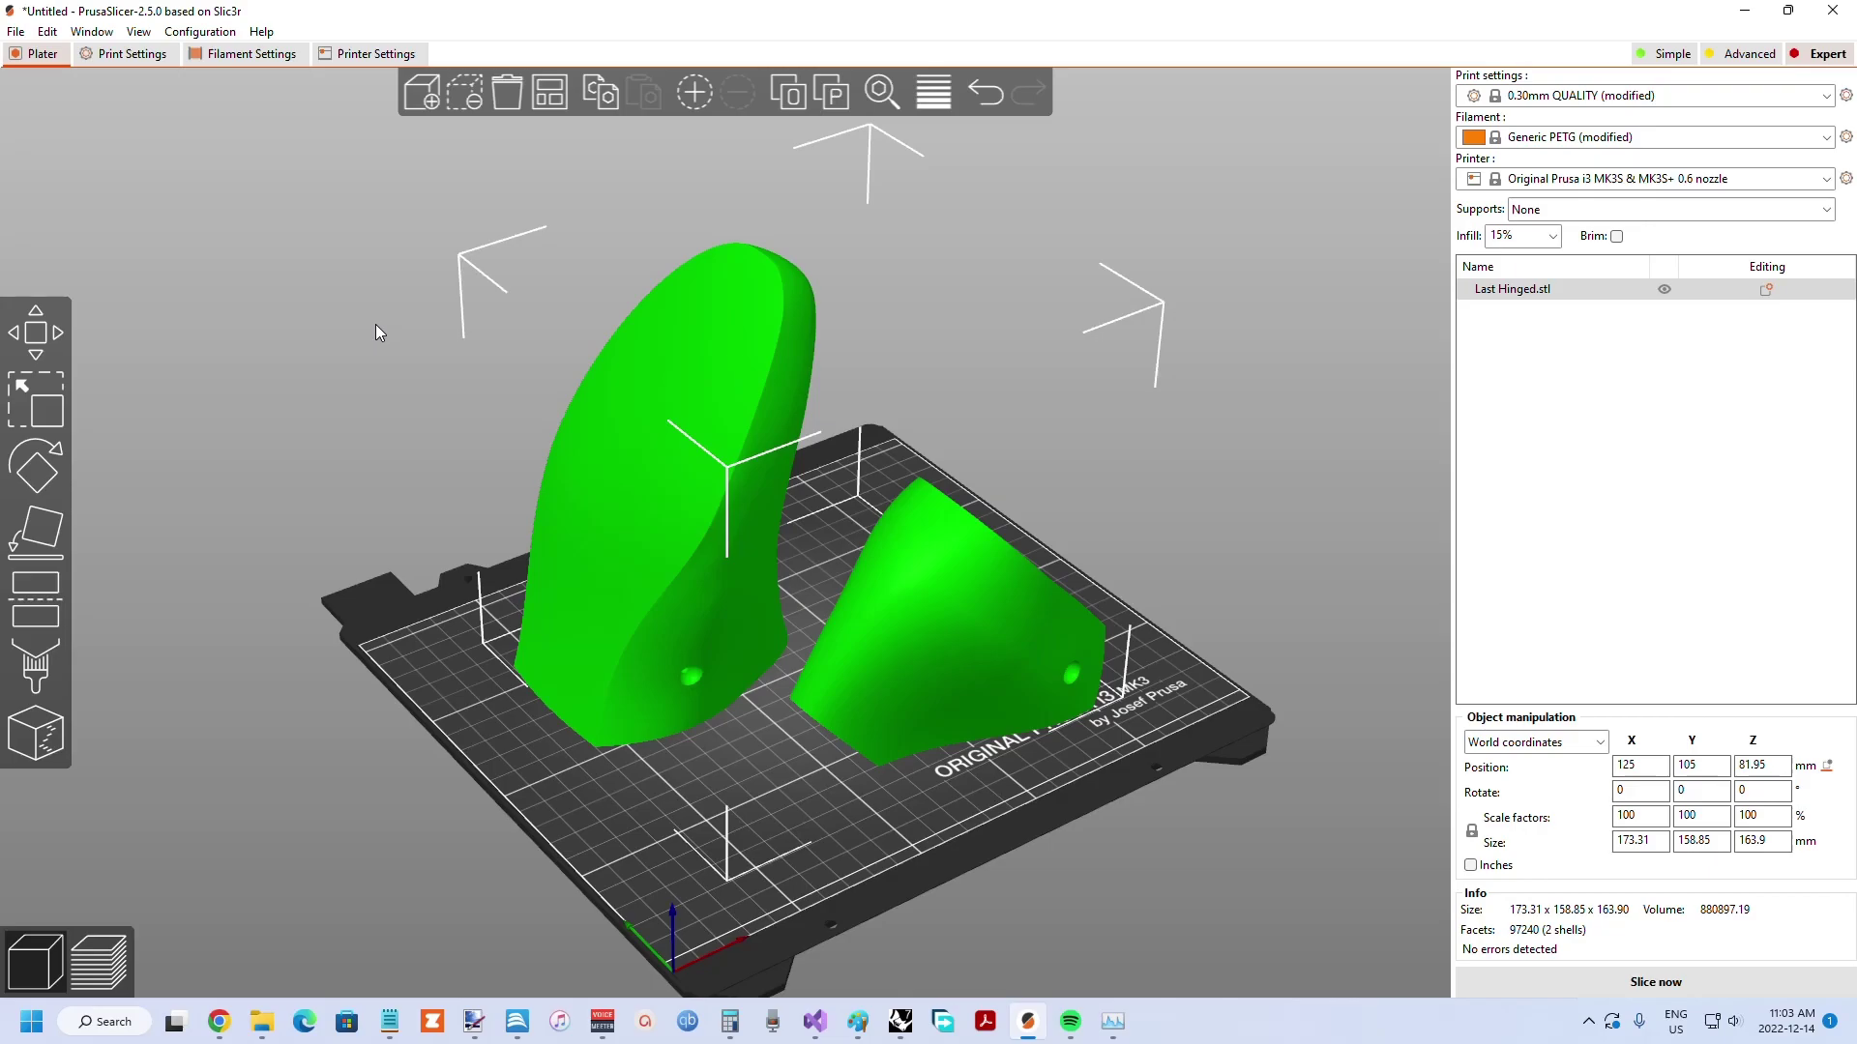
Step: Slice the hinged last in PETG: 17h18m estimated, 531.26 g of filament, cost 14.78
{"action": "left_click_drag", "start_coordinate": [374, 331], "coordinate": [397, 338]}
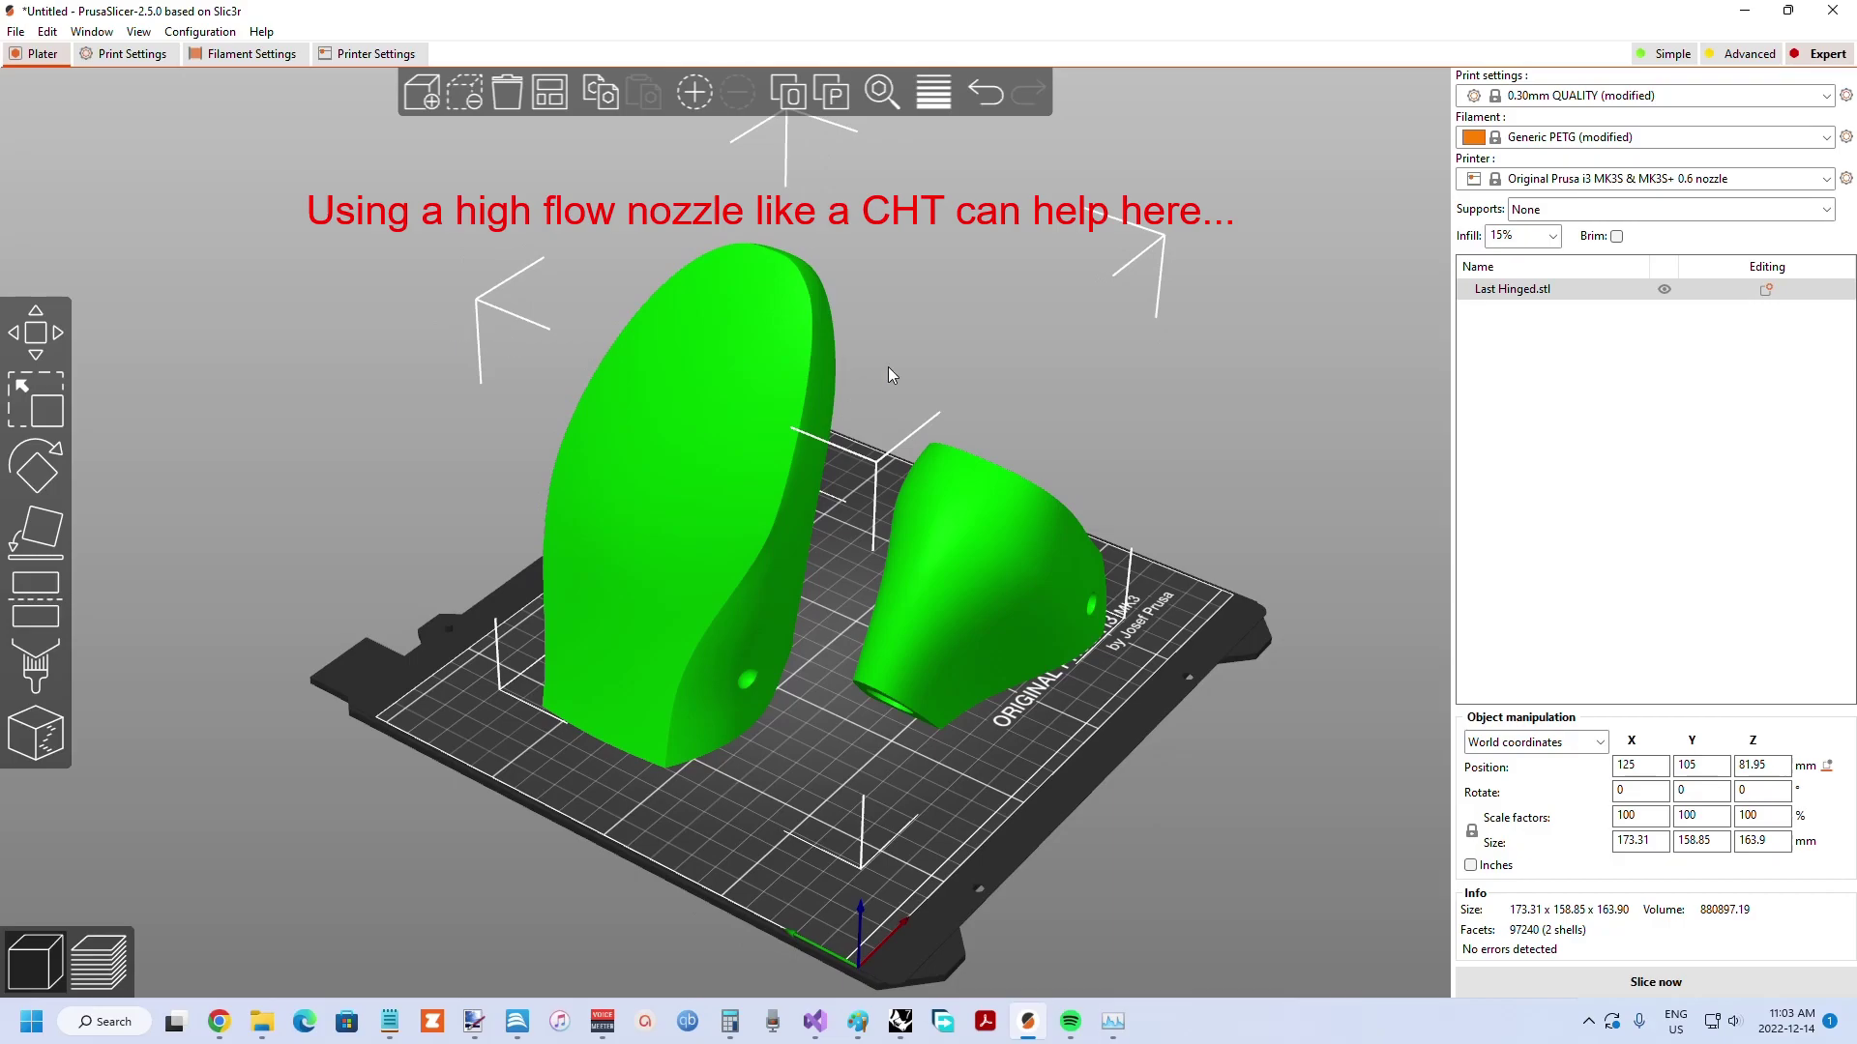
{"action": "left_click_drag", "start_coordinate": [1059, 364], "coordinate": [1054, 366]}
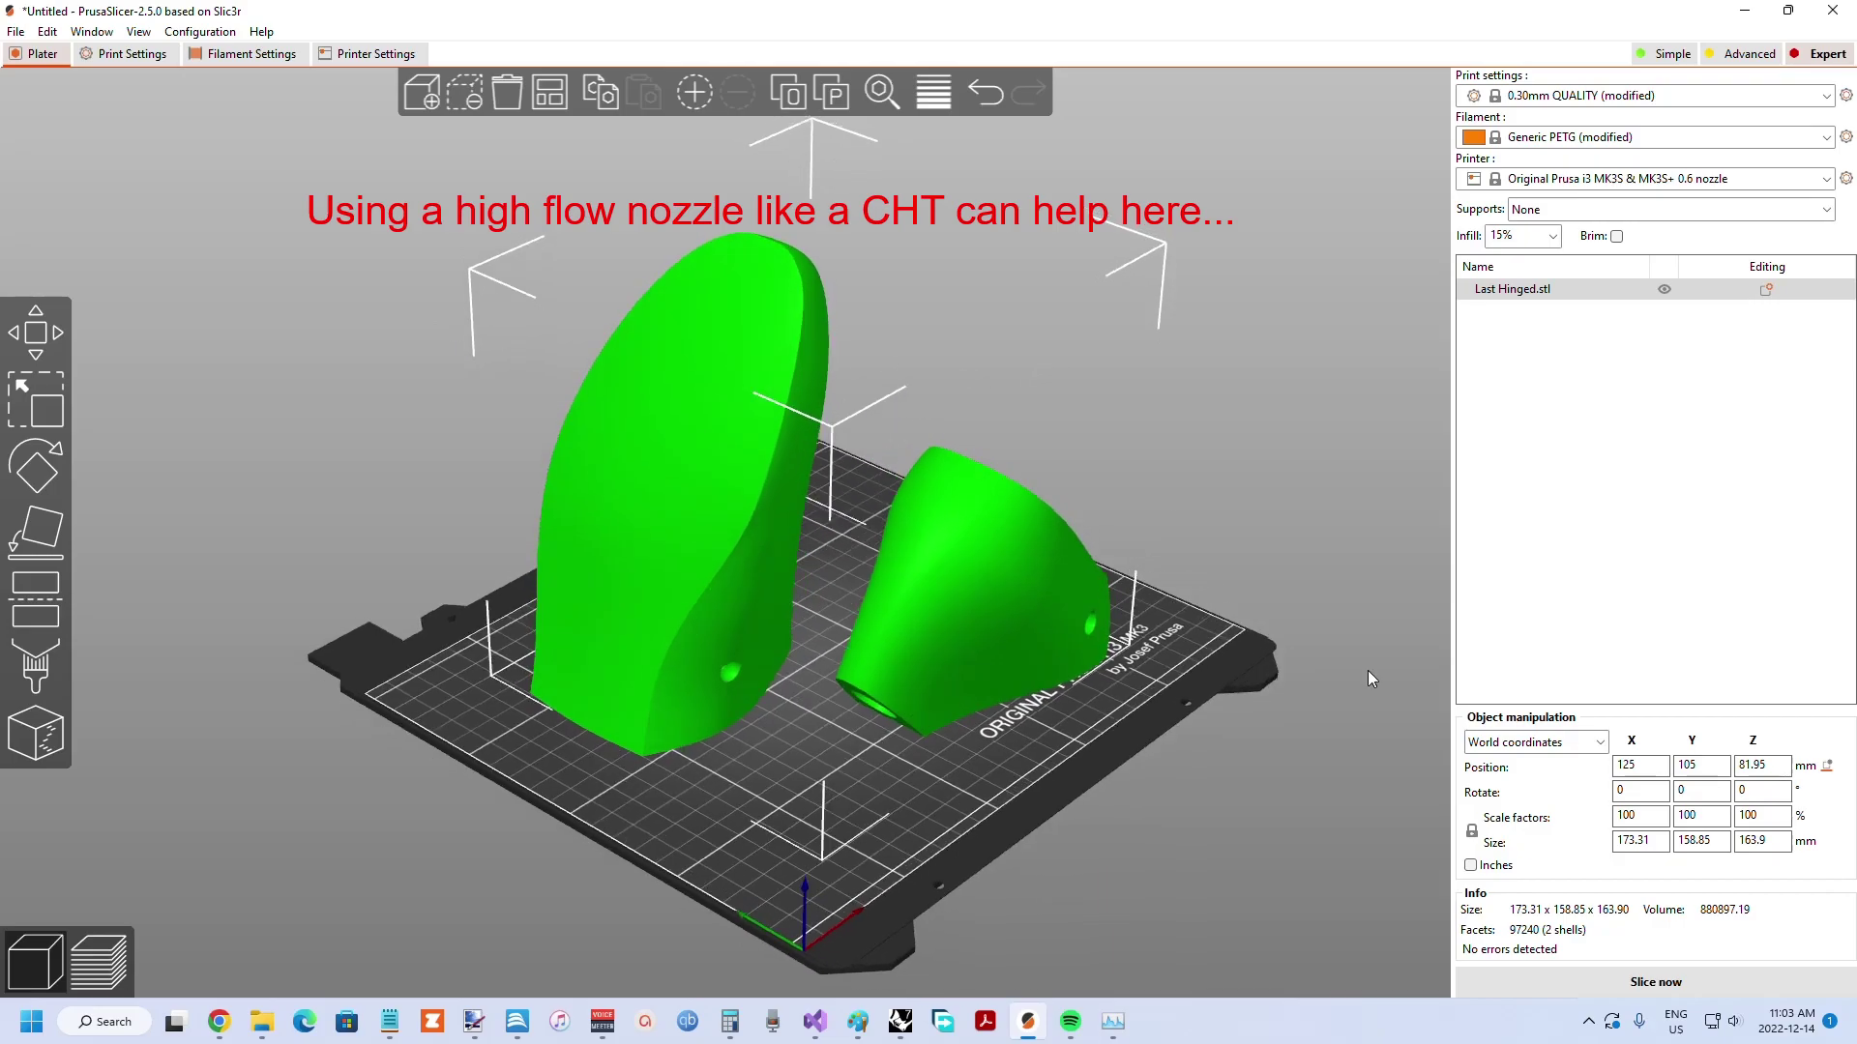
{"action": "left_click", "coordinate": [1696, 981]}
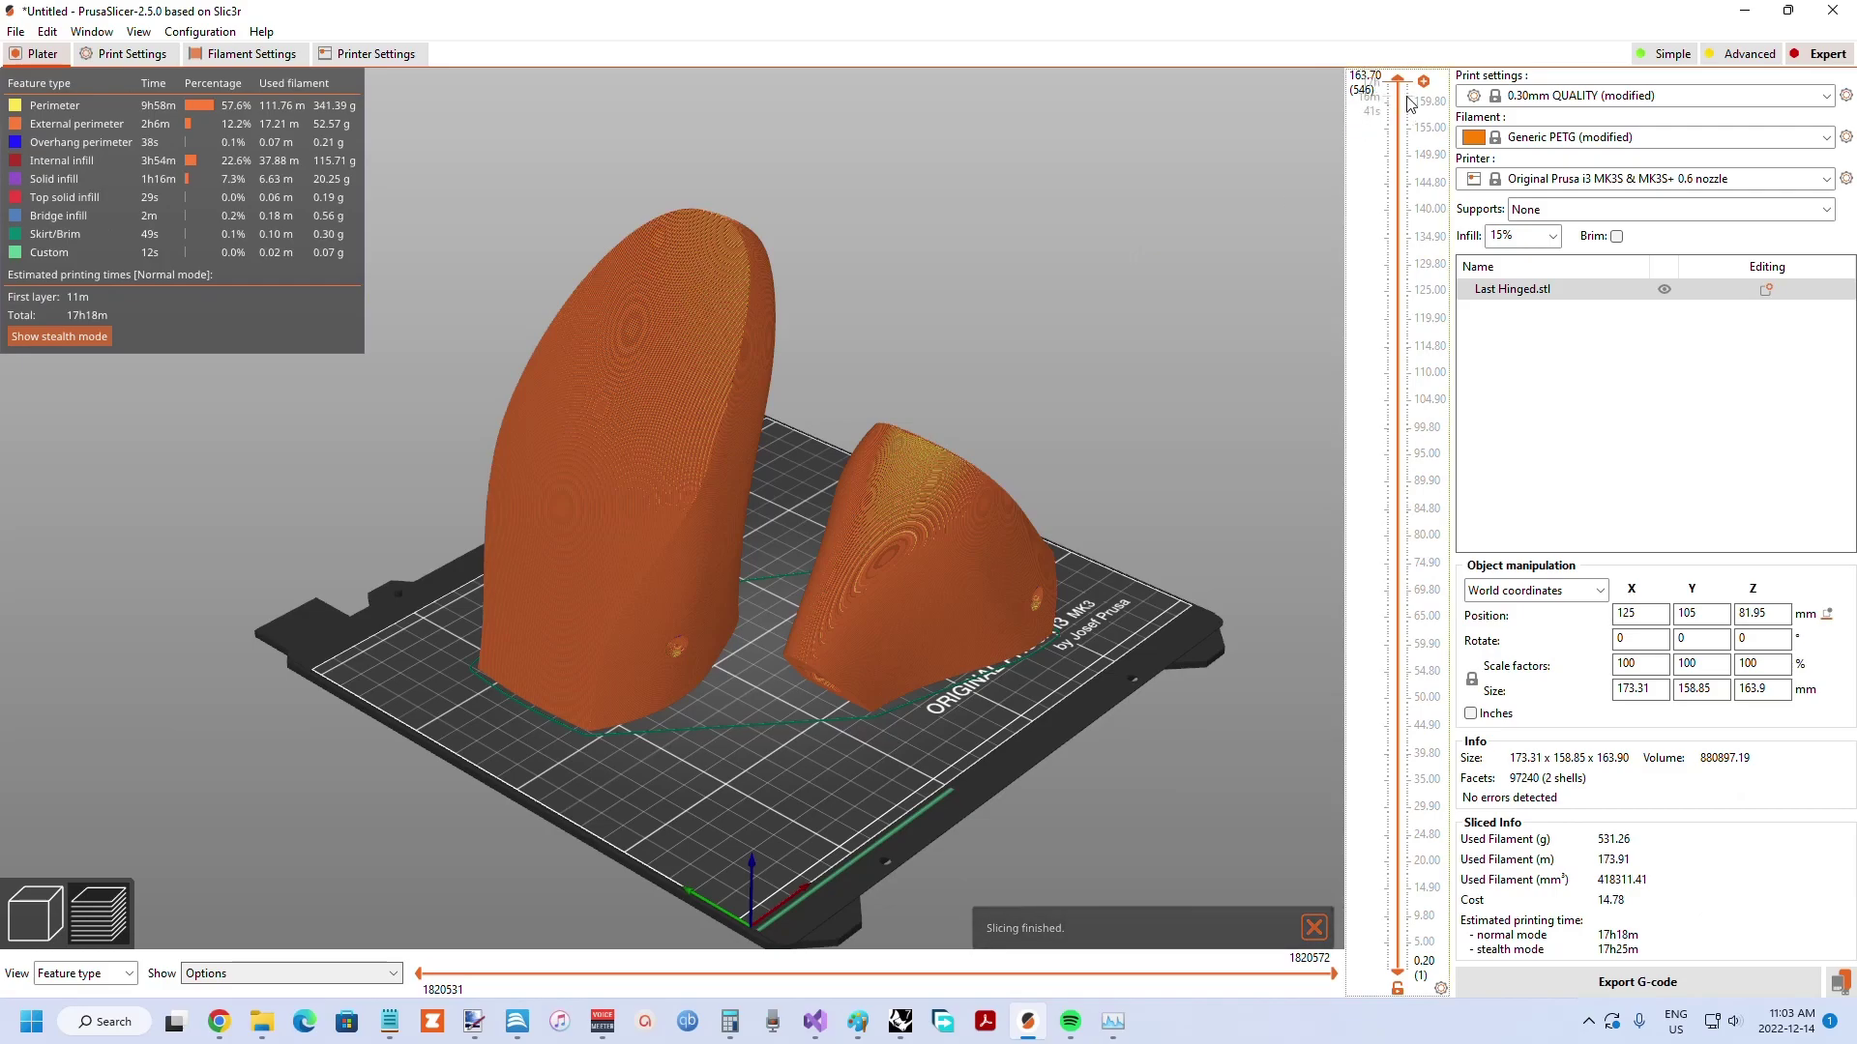
Step: Scrub the layer slider between 138.20 and 95.90 and orbit the preview to inspect perimeters and infill
{"action": "left_click_drag", "start_coordinate": [1400, 96], "coordinate": [1397, 674]}
{"action": "scroll", "coordinate": [772, 526], "scroll_direction": "up", "scroll_amount": 5}
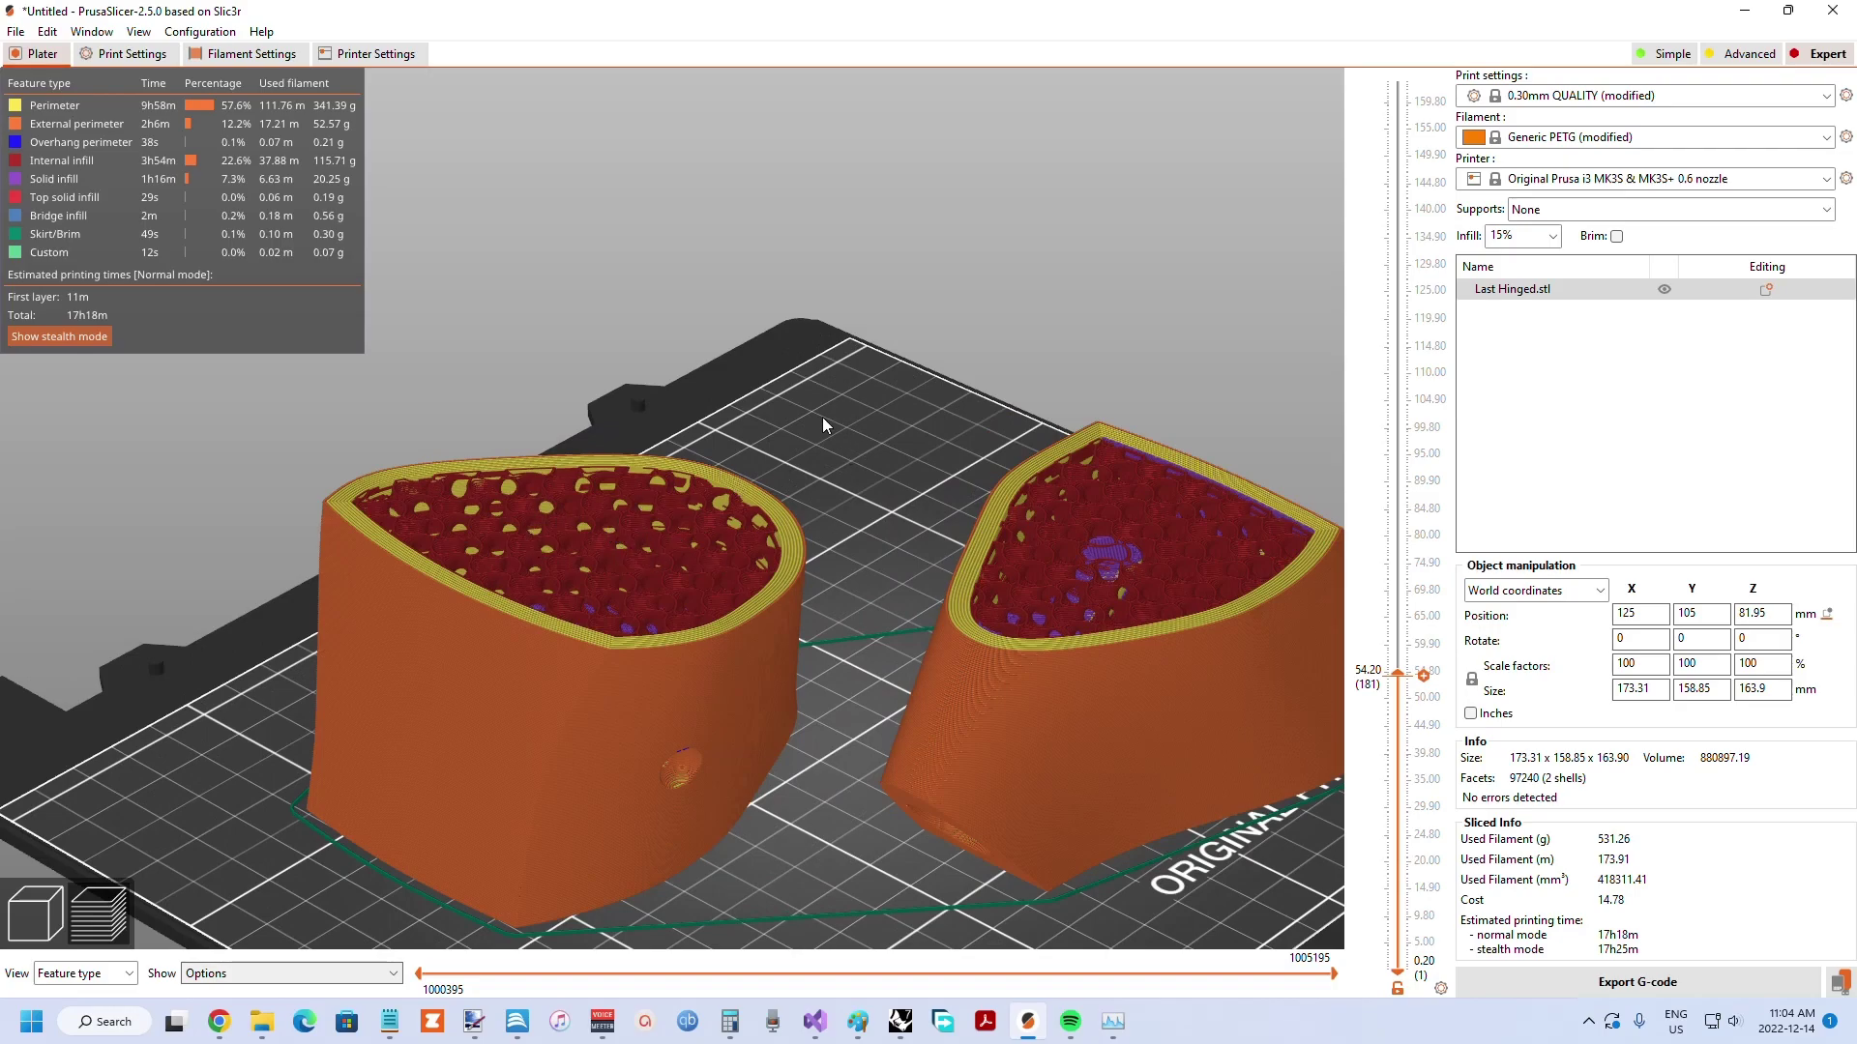
{"action": "scroll", "coordinate": [633, 518], "scroll_direction": "down", "scroll_amount": 3}
{"action": "left_click_drag", "start_coordinate": [633, 519], "coordinate": [797, 321]}
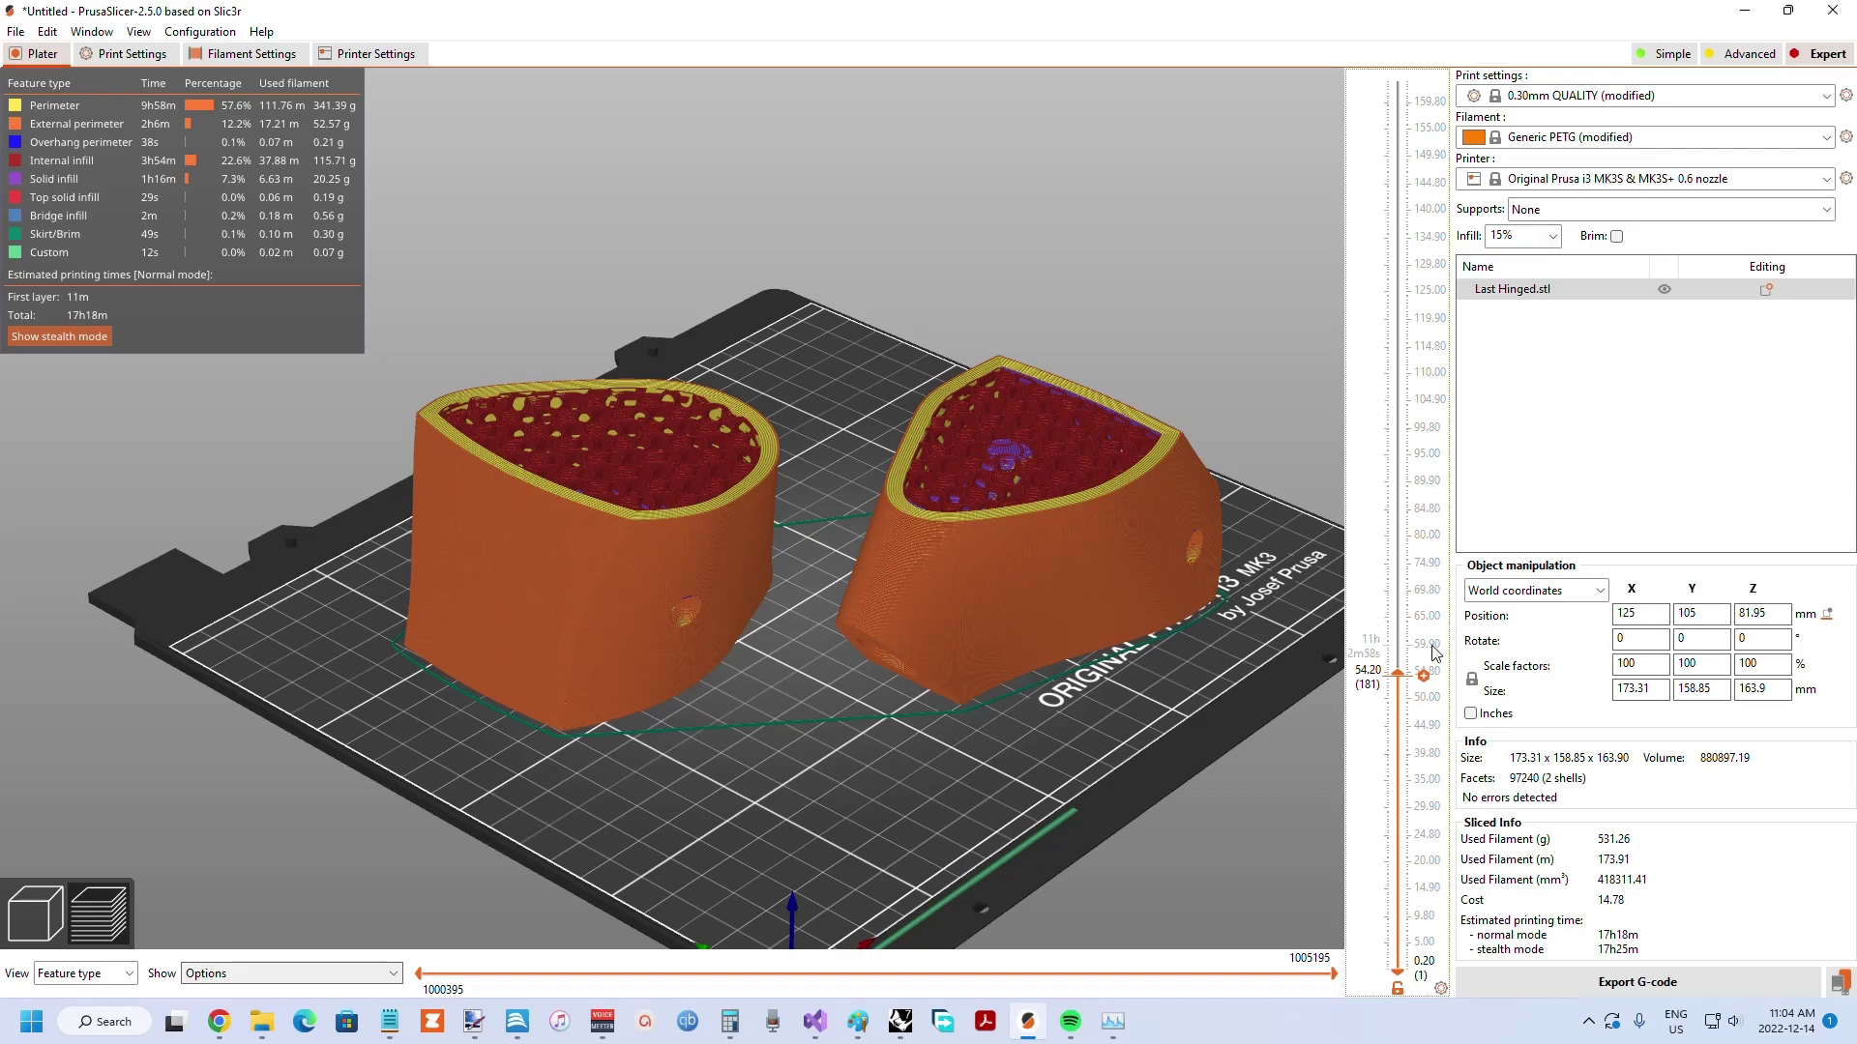
{"action": "left_click_drag", "start_coordinate": [1398, 674], "coordinate": [1409, 87]}
{"action": "scroll", "coordinate": [917, 608], "scroll_direction": "down", "scroll_amount": 3}
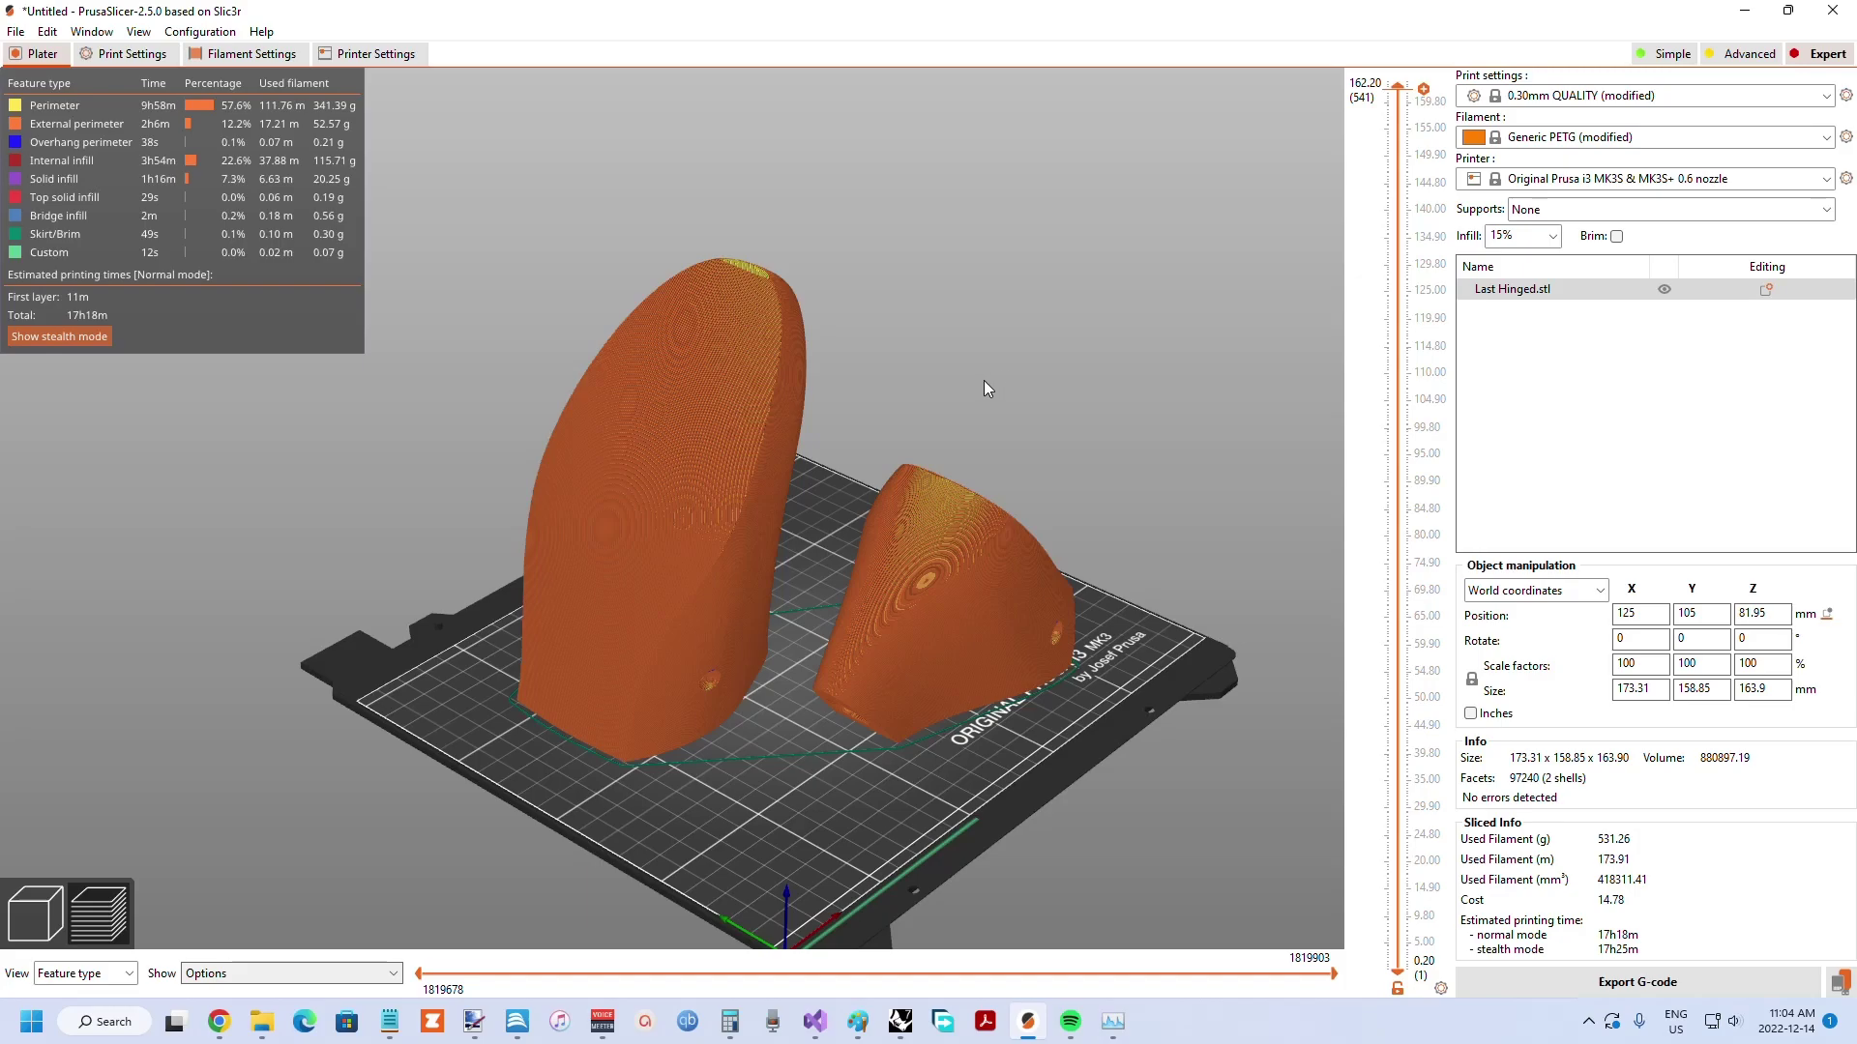
{"action": "middle_click_drag", "start_coordinate": [985, 379], "coordinate": [935, 280]}
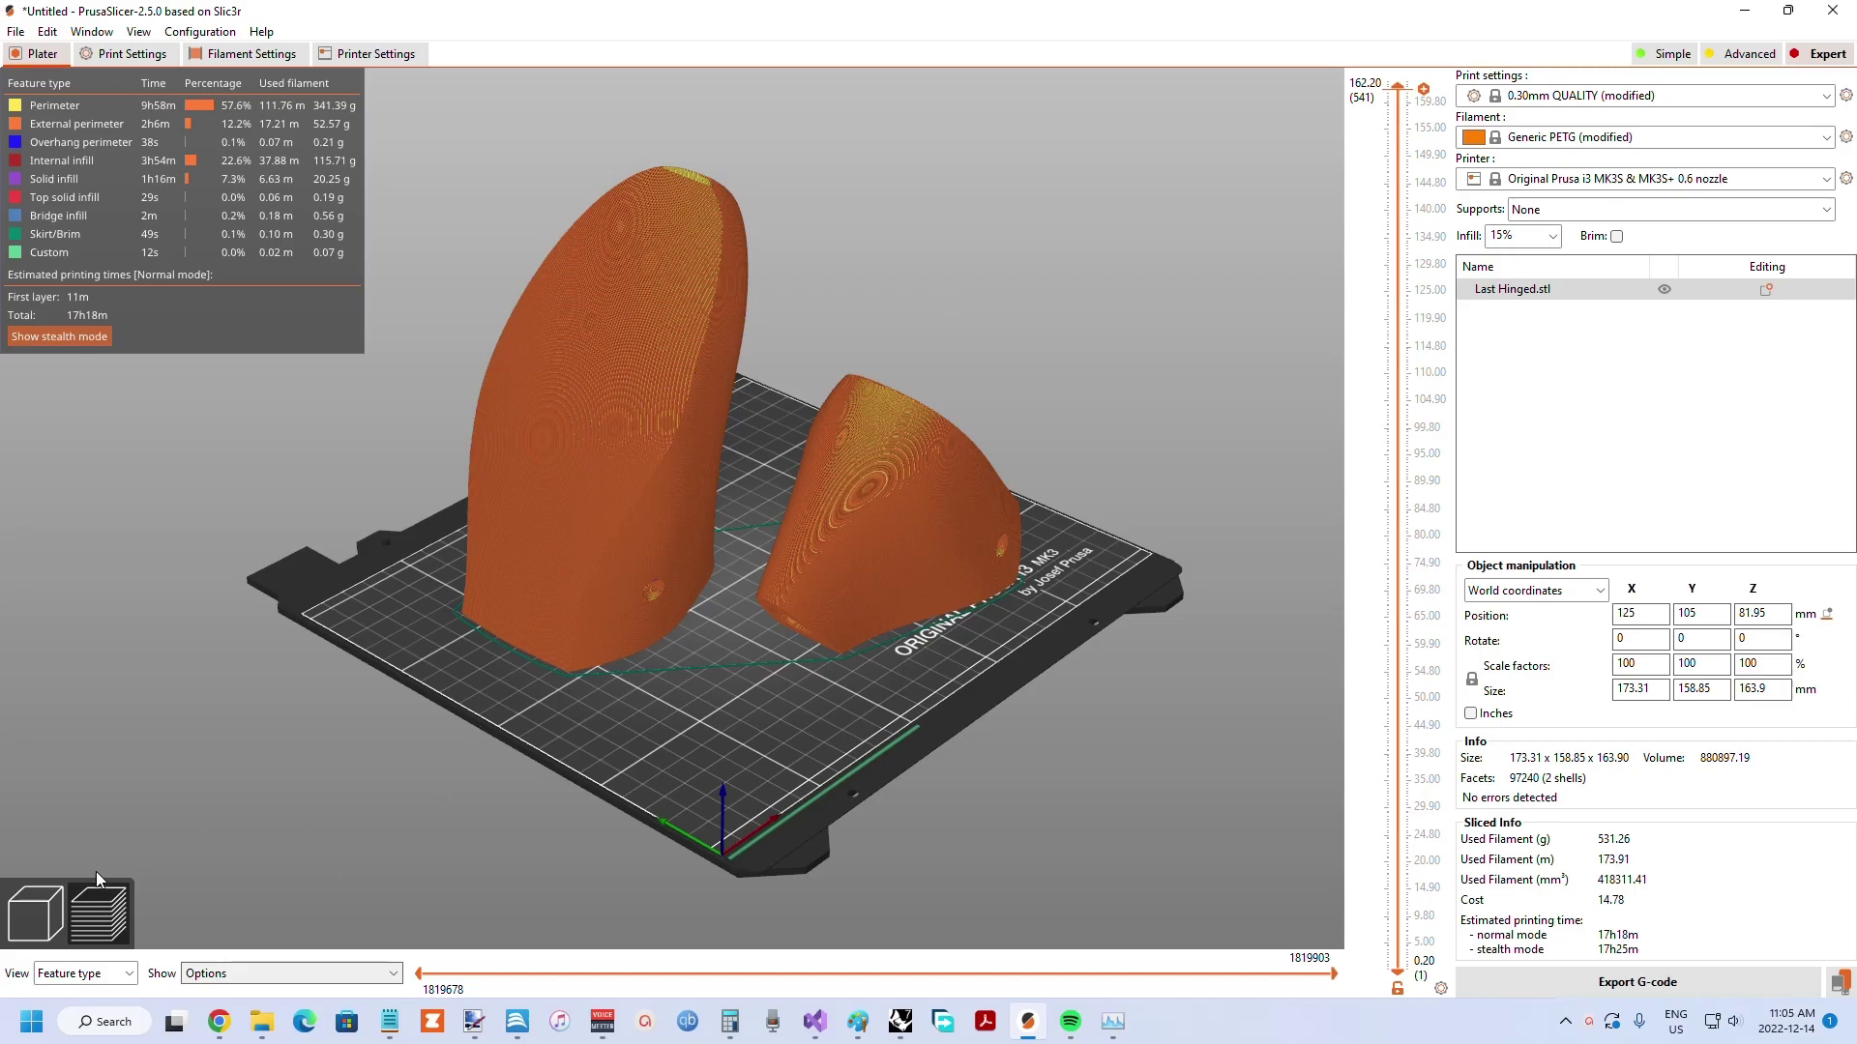
Step: Delete the hinged last and place Spring and Discs.stl (54.15 x 64.15 x 11.4 mm) on the bed
{"action": "left_click", "coordinate": [49, 899]}
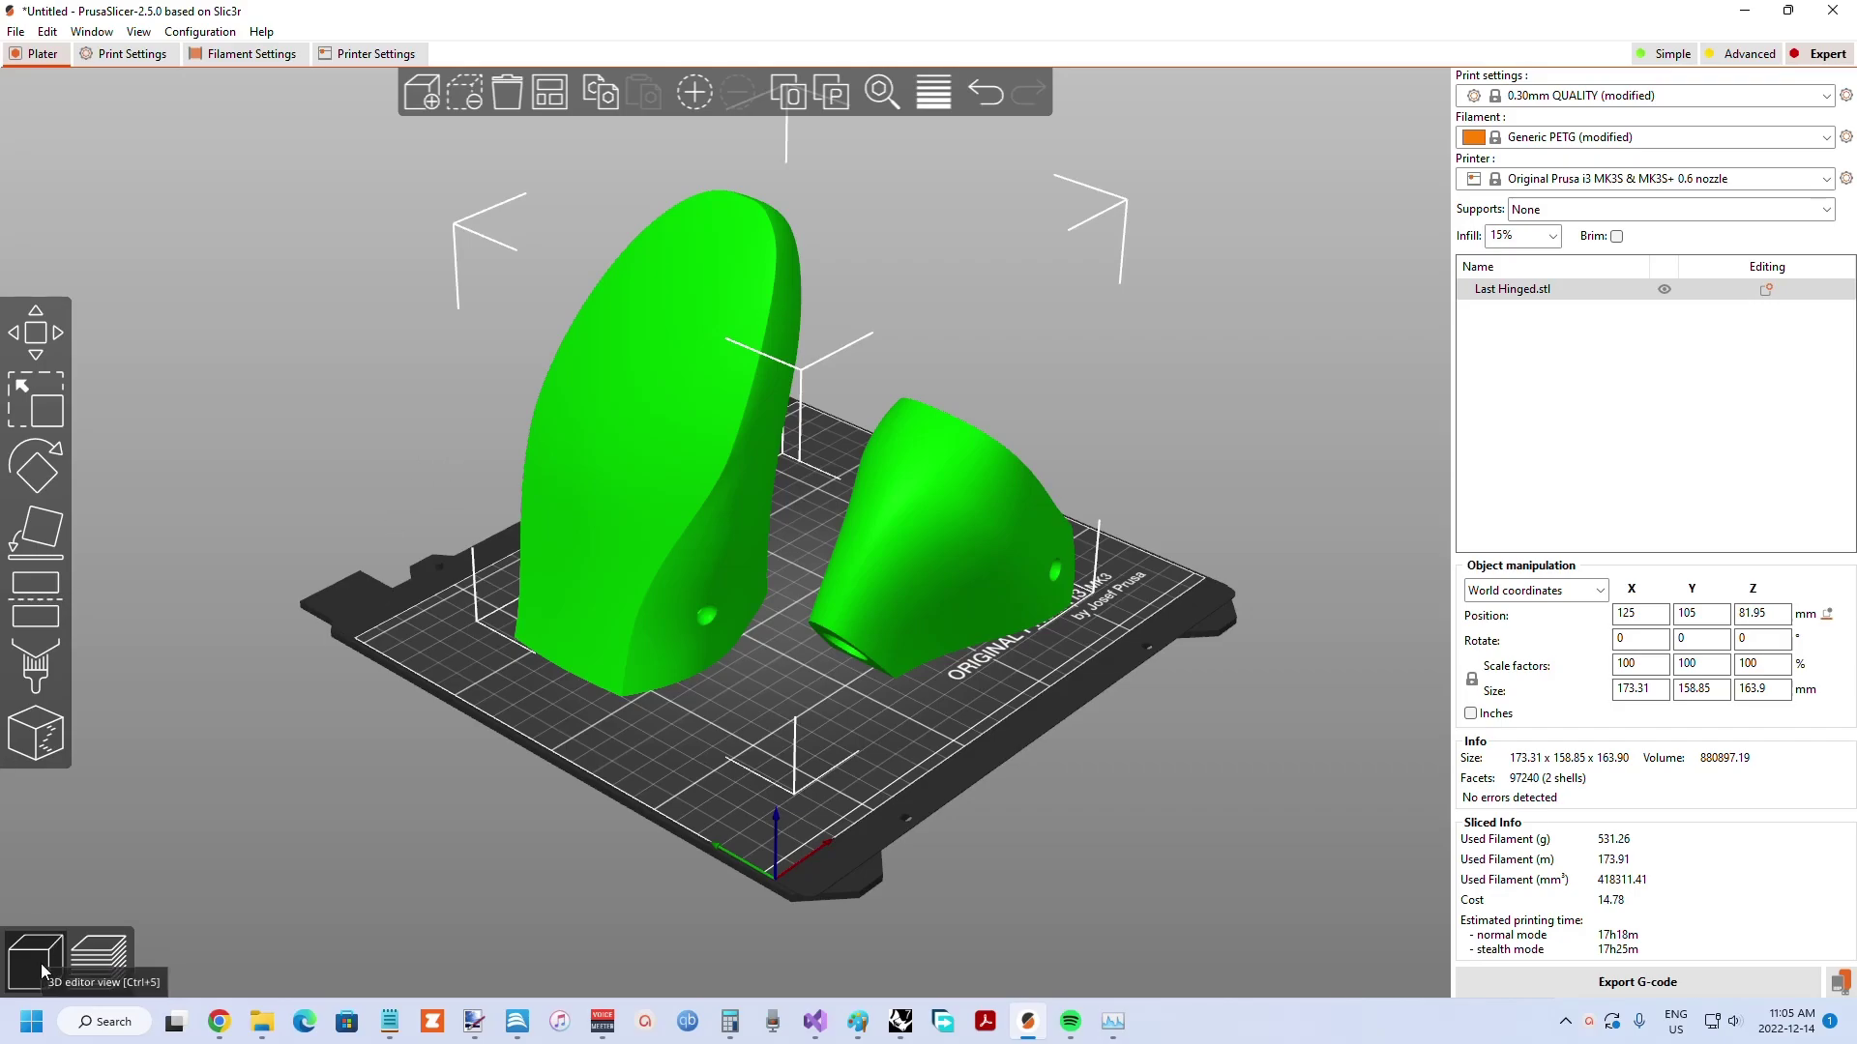
{"action": "key", "text": "Delete"}
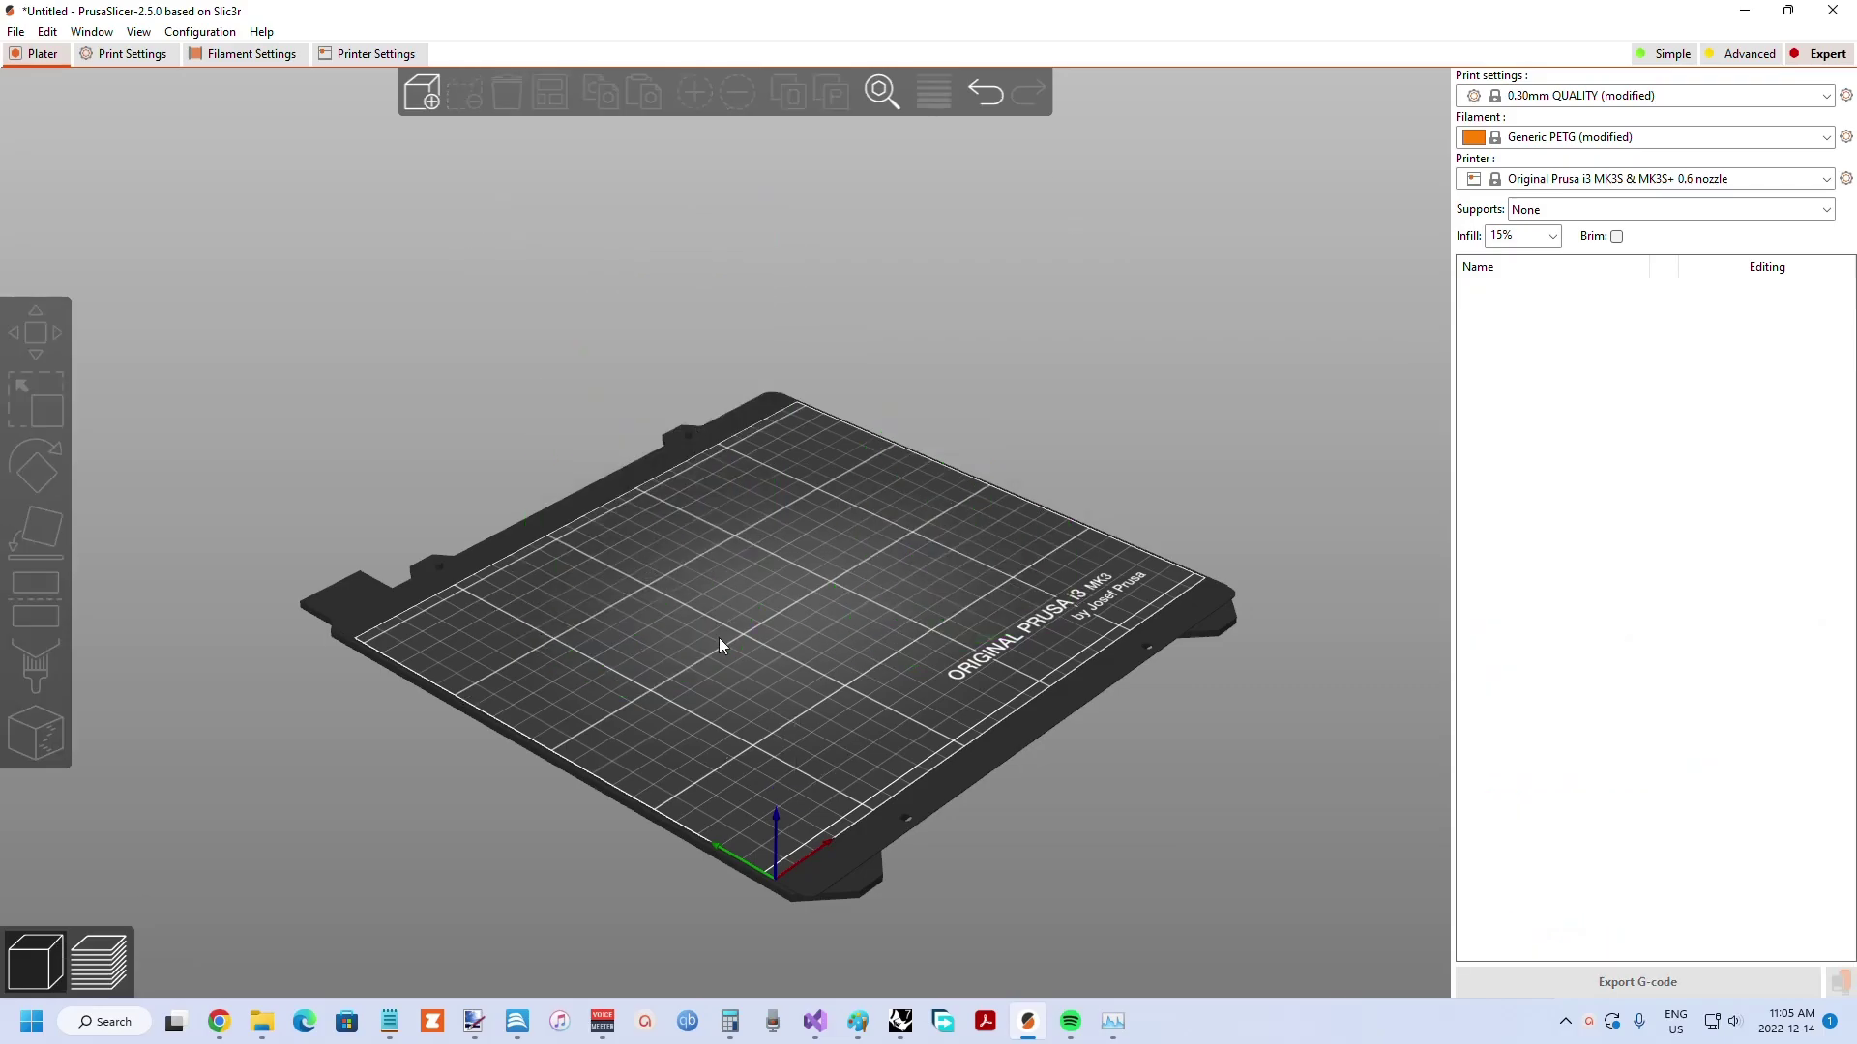
{"action": "mouse_move", "coordinate": [261, 1022]}
{"action": "left_click", "coordinate": [136, 936]}
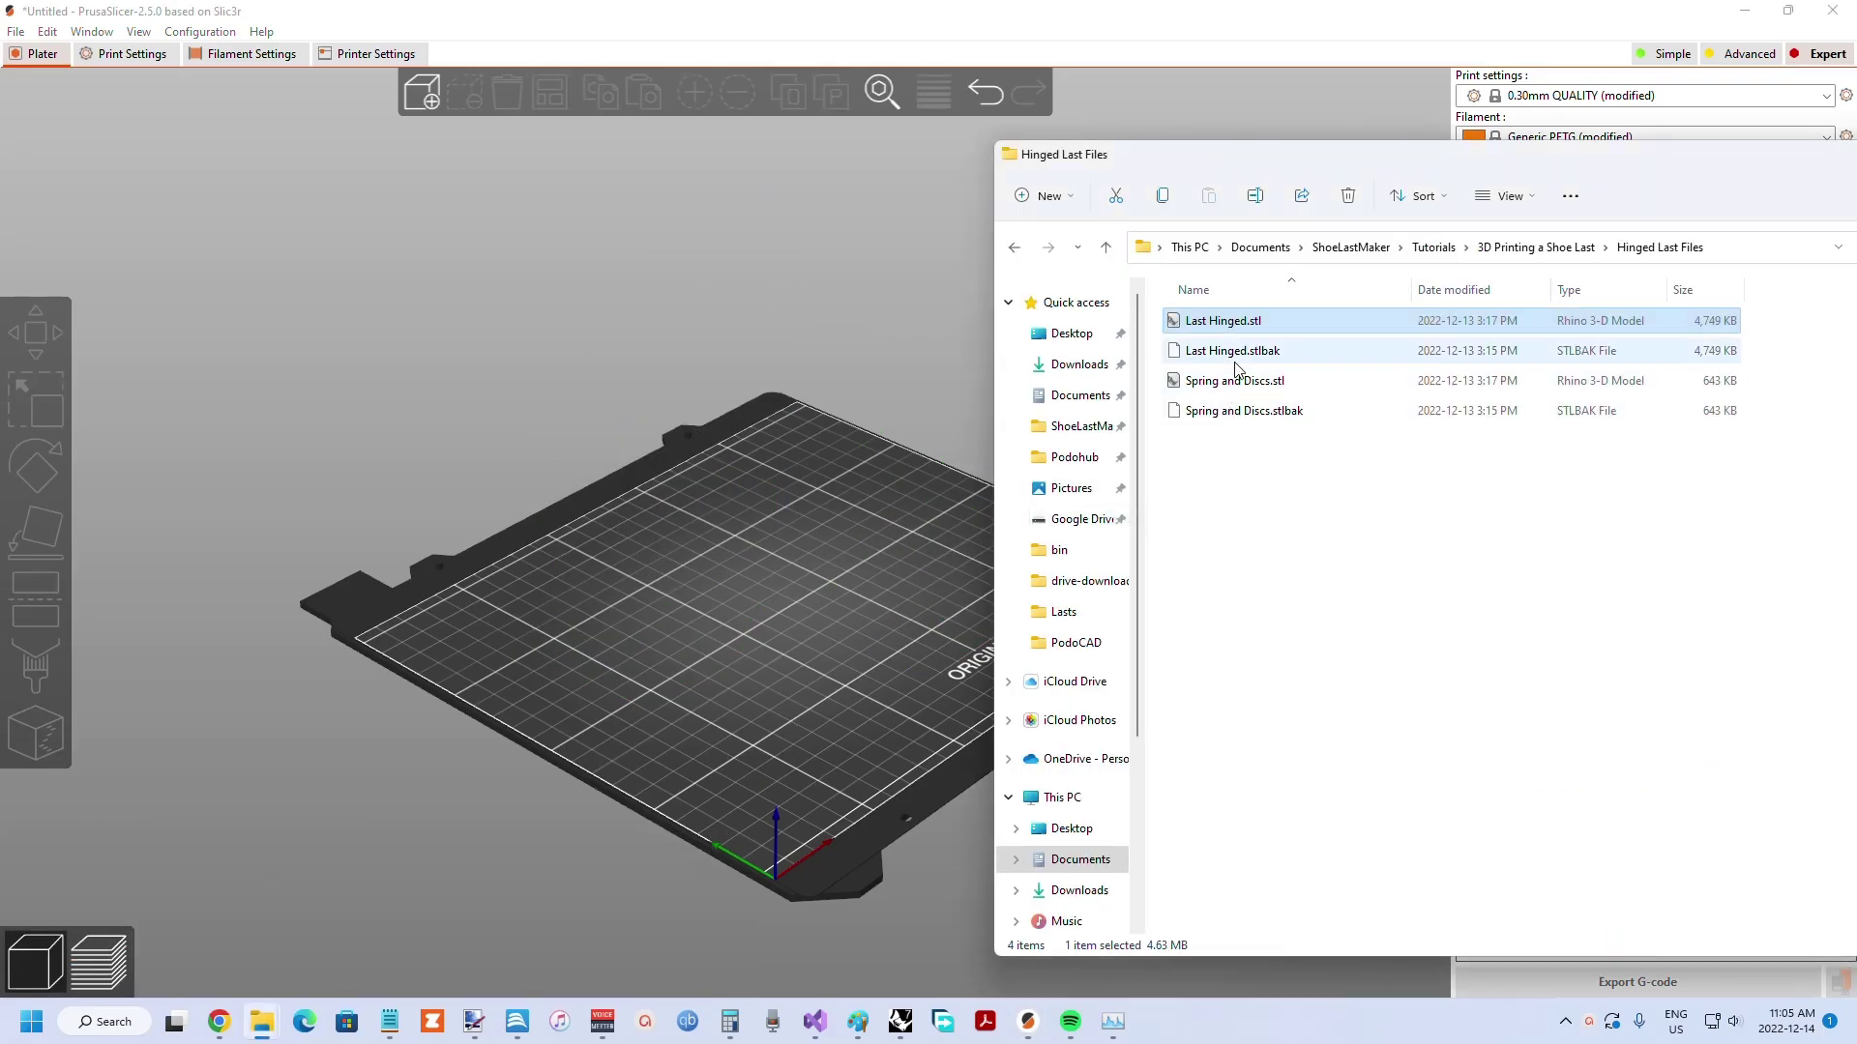
{"action": "left_click_drag", "start_coordinate": [1245, 385], "coordinate": [841, 445]}
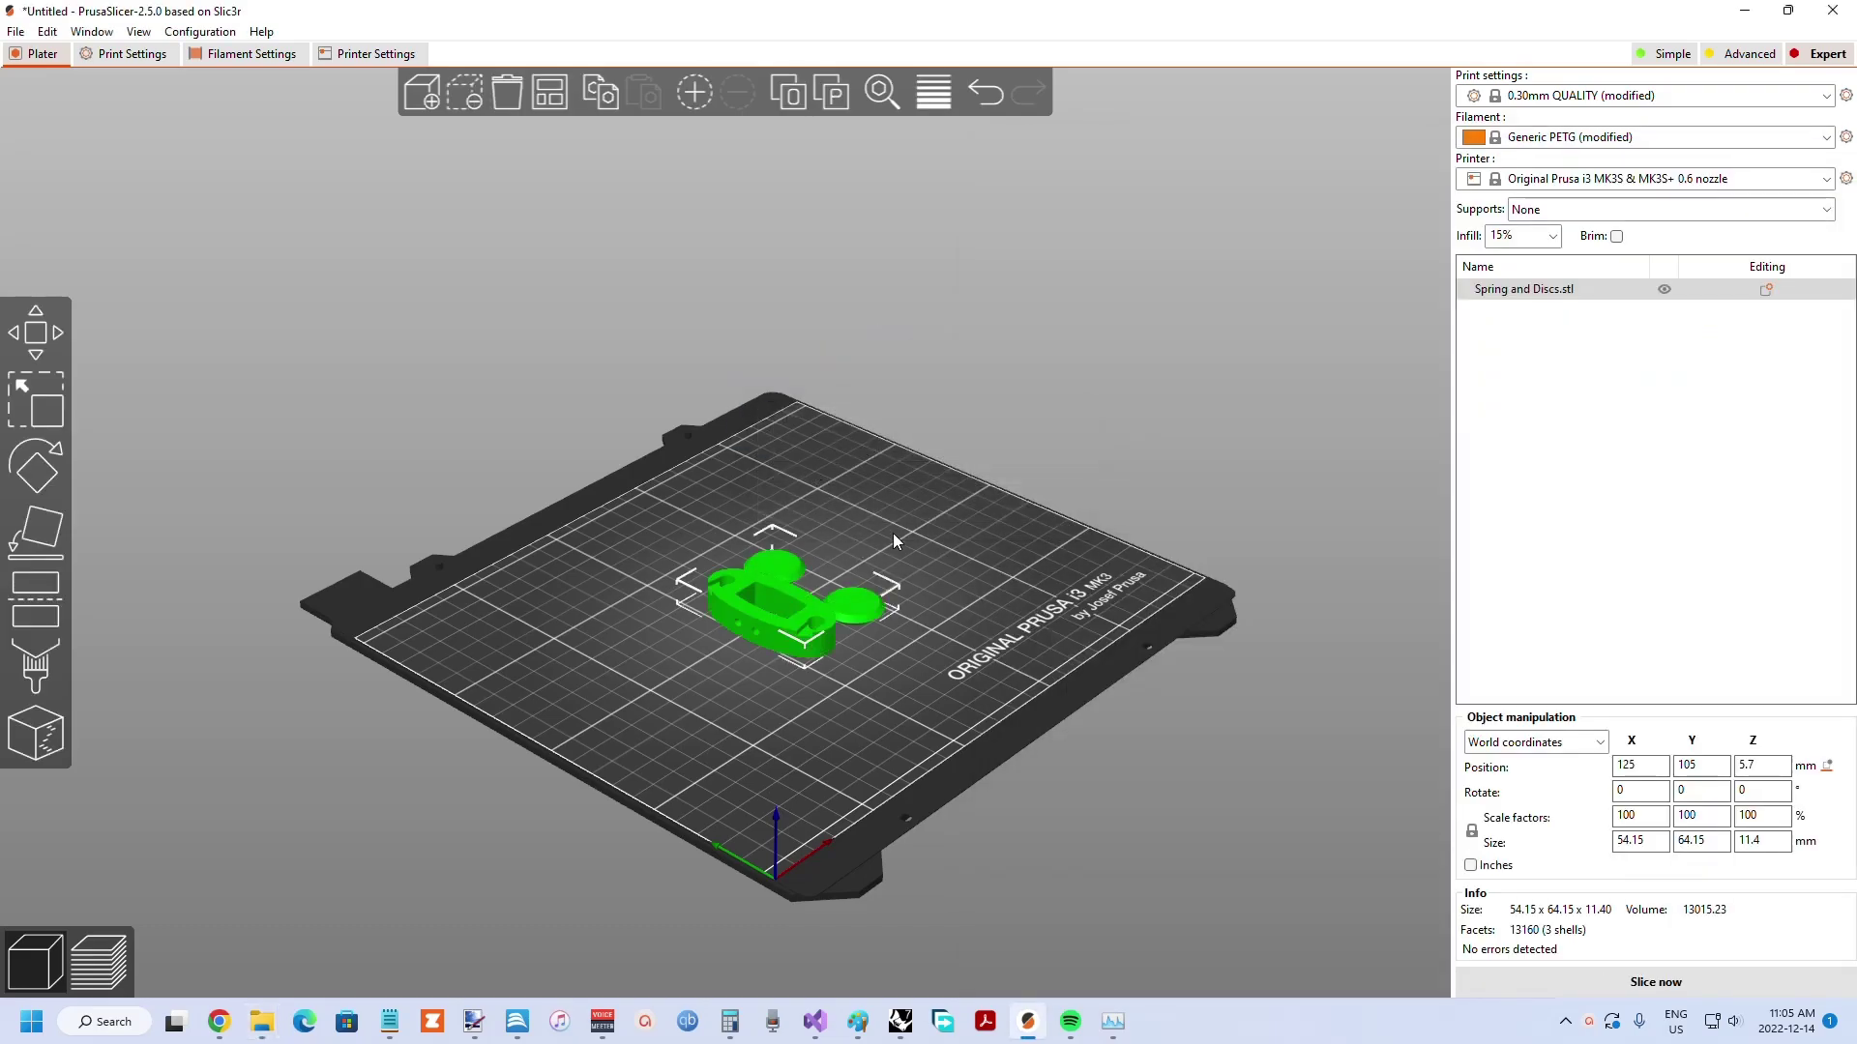
Step: Switch the filament preset to Generic PLA, discarding the modified PETG volumetric speed
{"action": "left_click", "coordinate": [893, 539]}
{"action": "mouse_move", "coordinate": [896, 543]}
{"action": "left_mouse_down"}
{"action": "mouse_move", "coordinate": [880, 652]}
{"action": "mouse_move", "coordinate": [898, 704]}
{"action": "mouse_move", "coordinate": [768, 654]}
{"action": "mouse_move", "coordinate": [1006, 497]}
{"action": "mouse_move", "coordinate": [1003, 431]}
{"action": "mouse_move", "coordinate": [1006, 468]}
{"action": "mouse_move", "coordinate": [905, 516]}
{"action": "left_mouse_up"}
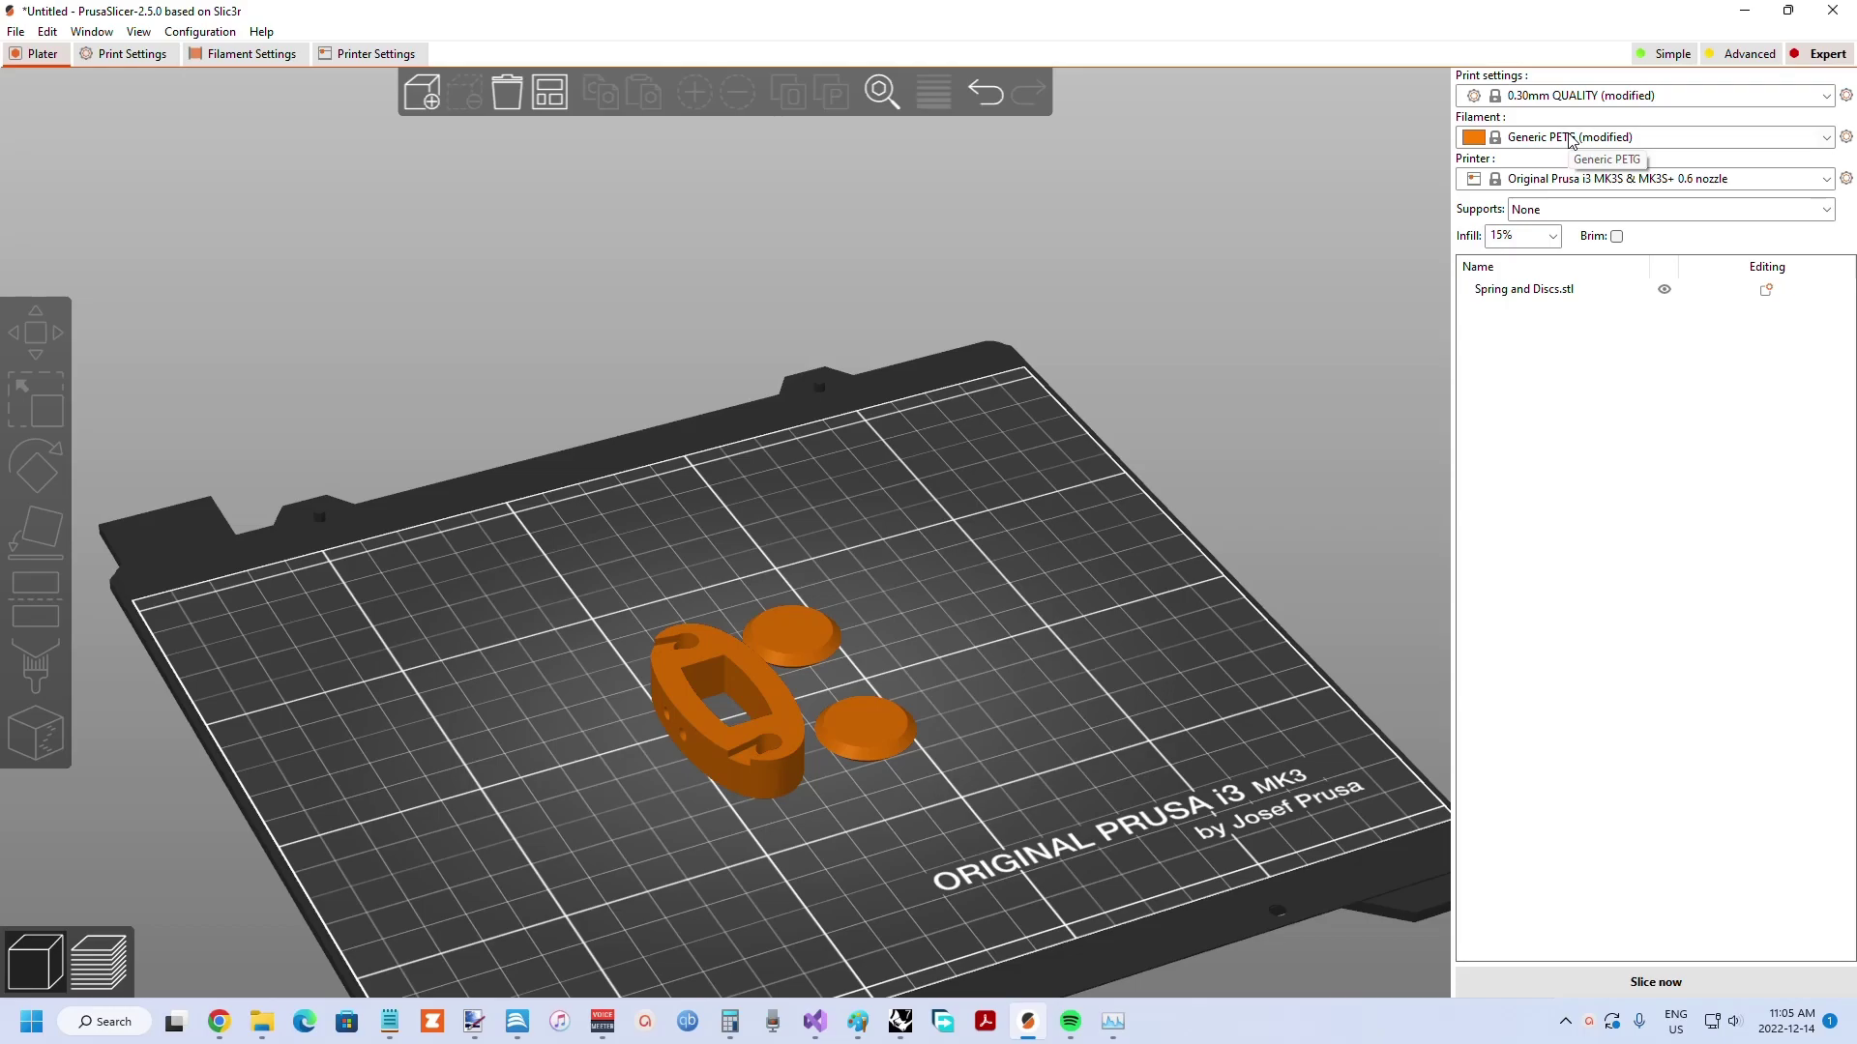
{"action": "middle_click_drag", "start_coordinate": [1068, 583], "coordinate": [1112, 474]}
{"action": "left_click", "coordinate": [1607, 142]}
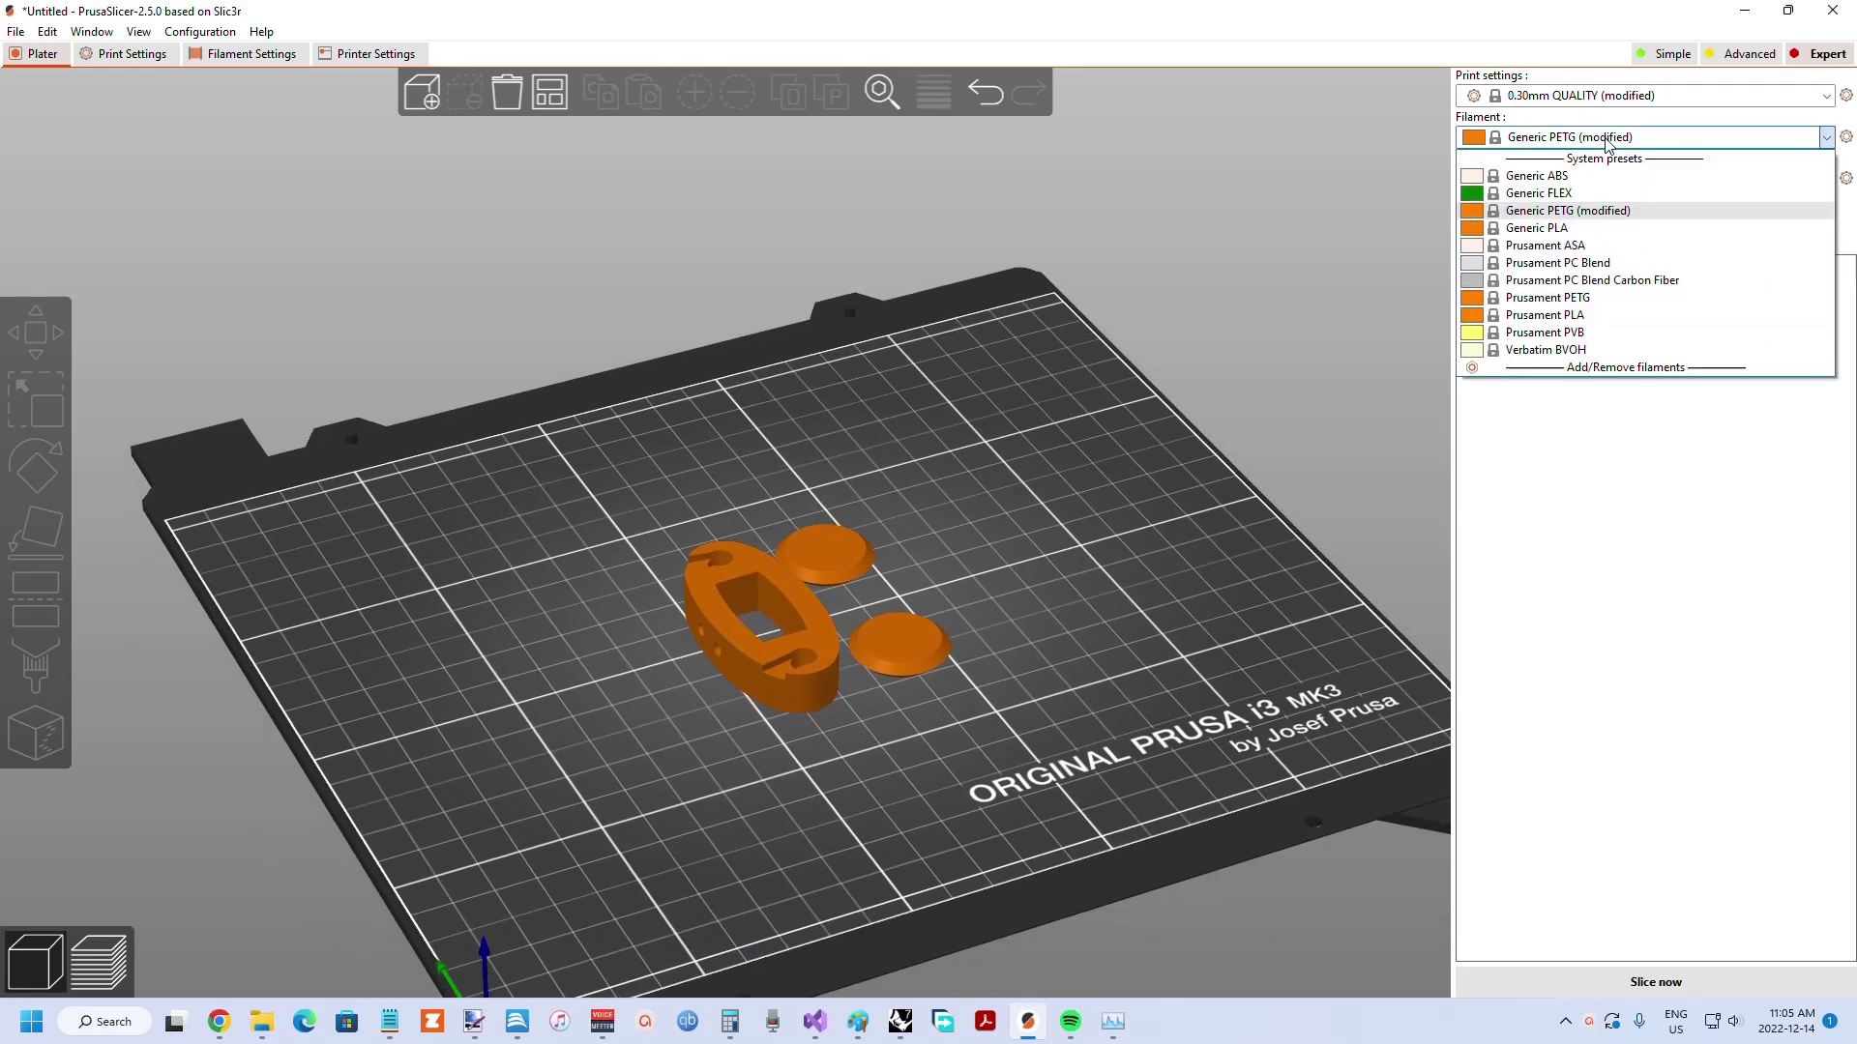
{"action": "left_click", "coordinate": [1584, 233]}
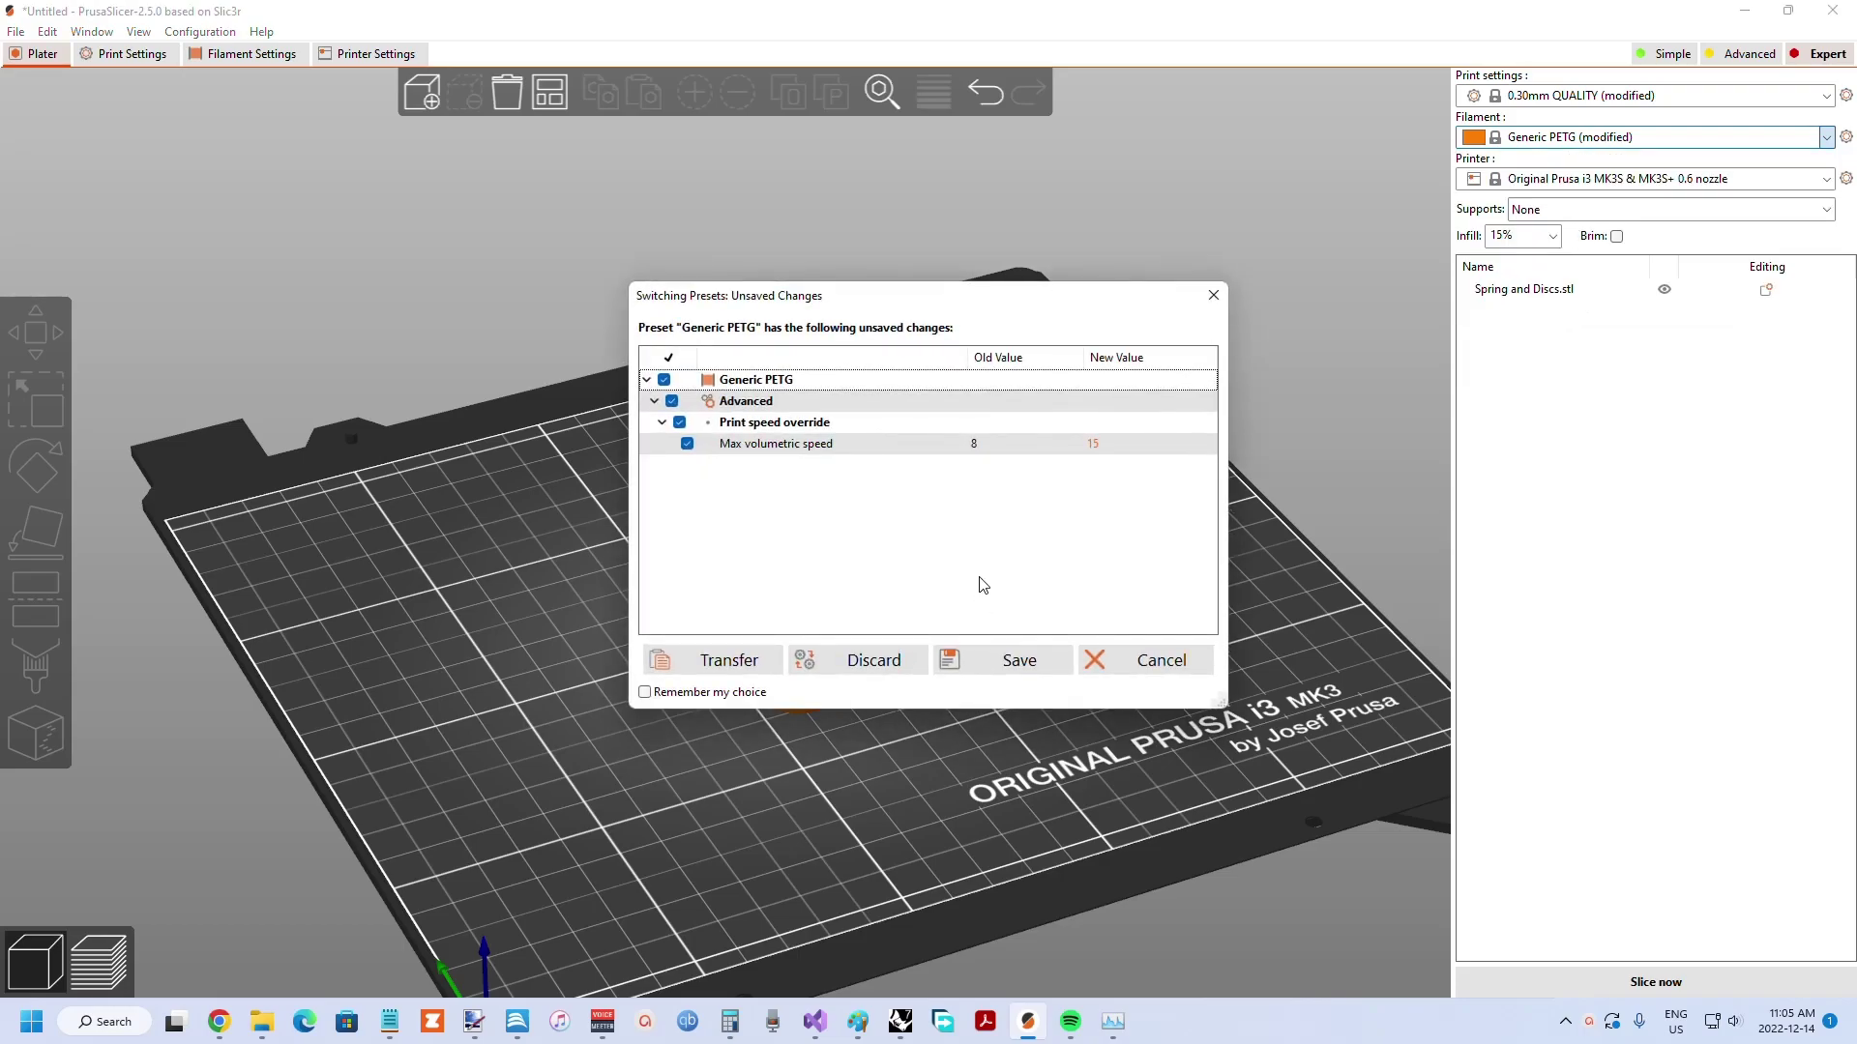
{"action": "left_click", "coordinate": [886, 660]}
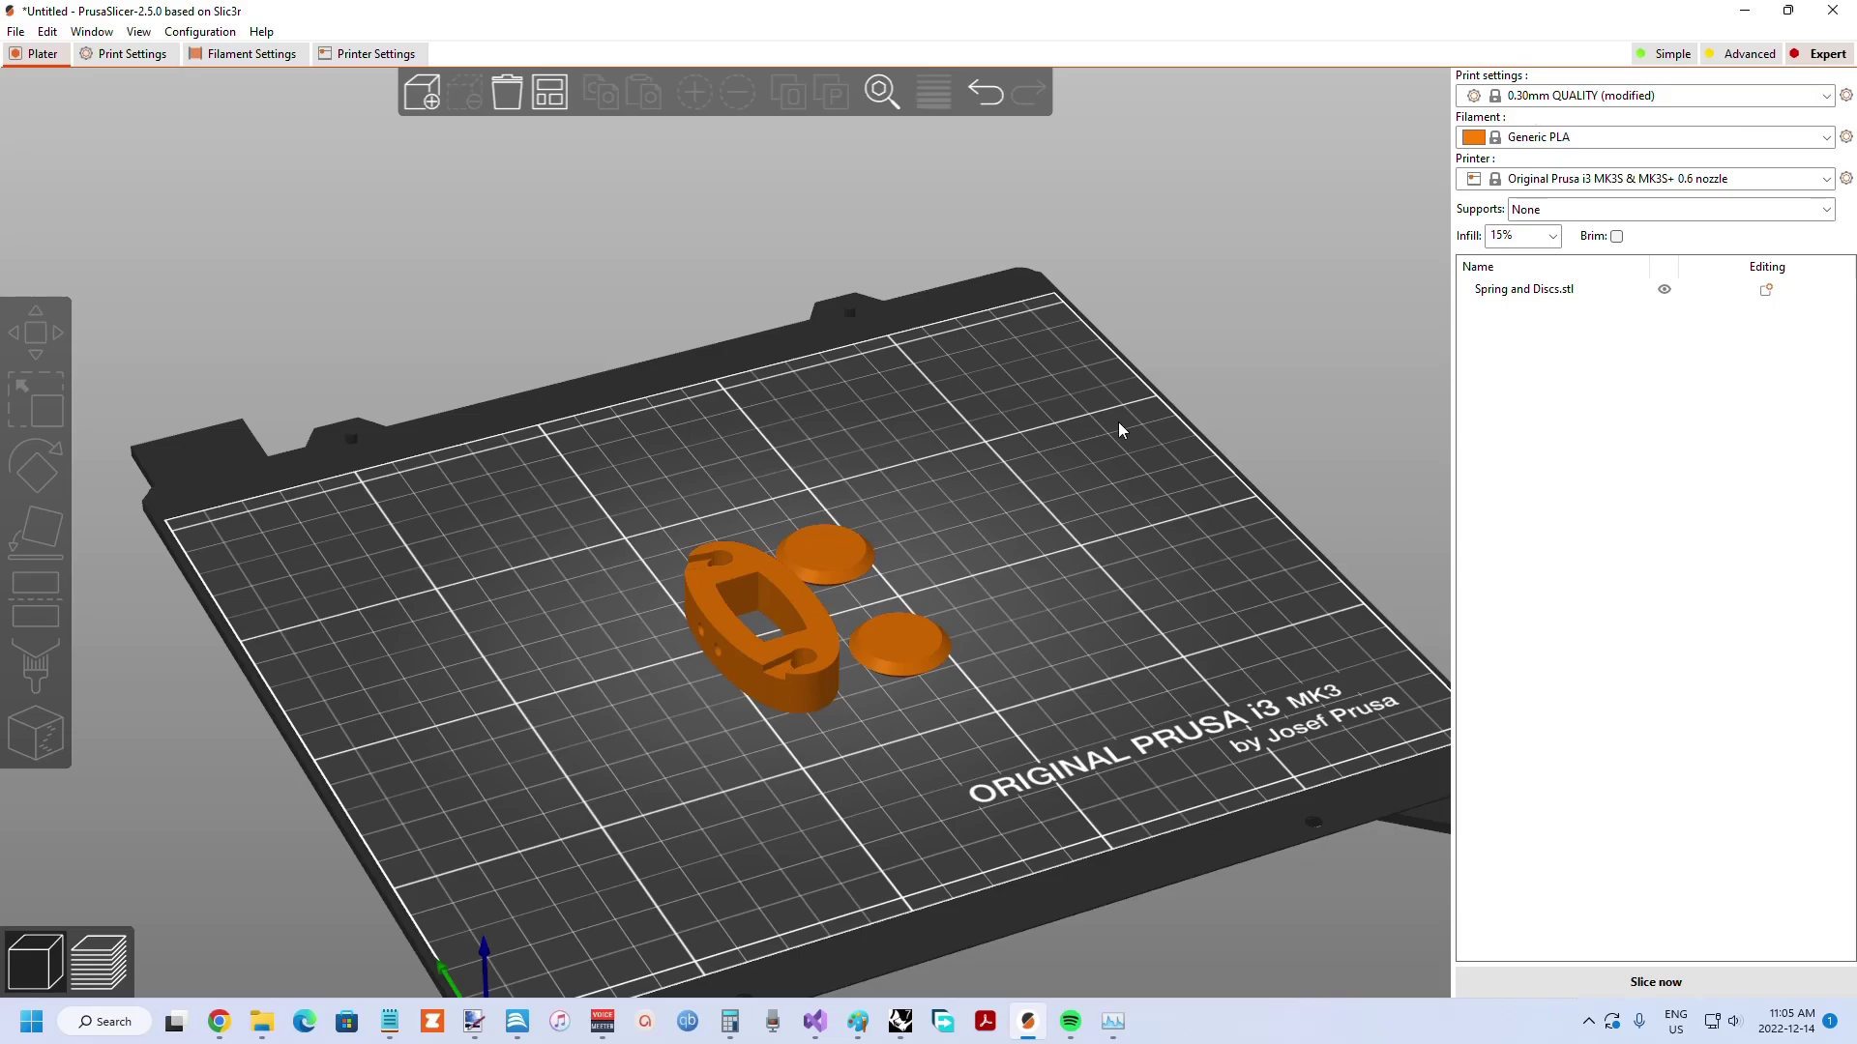
Step: Change the spring and discs' infill density to 100% and accept the prompt
{"action": "left_click_drag", "start_coordinate": [1012, 518], "coordinate": [1112, 435]}
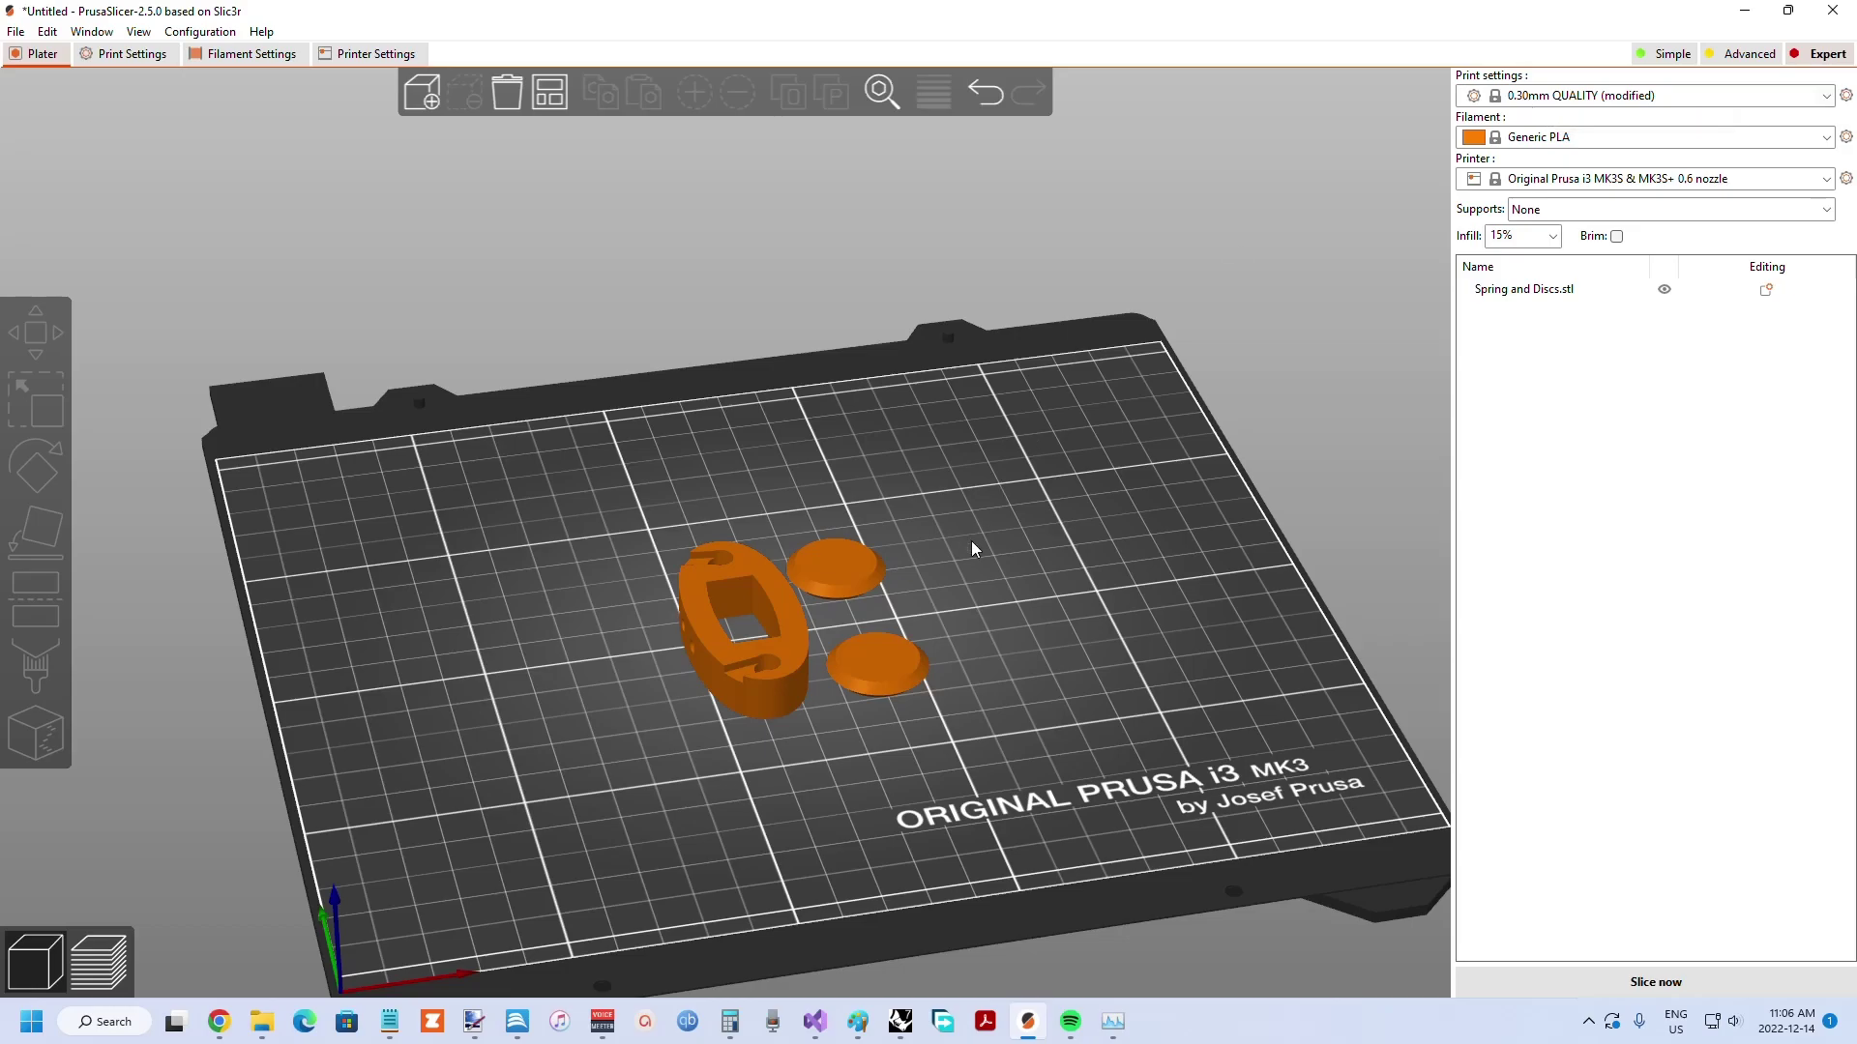
{"action": "left_click_drag", "start_coordinate": [978, 543], "coordinate": [1230, 501]}
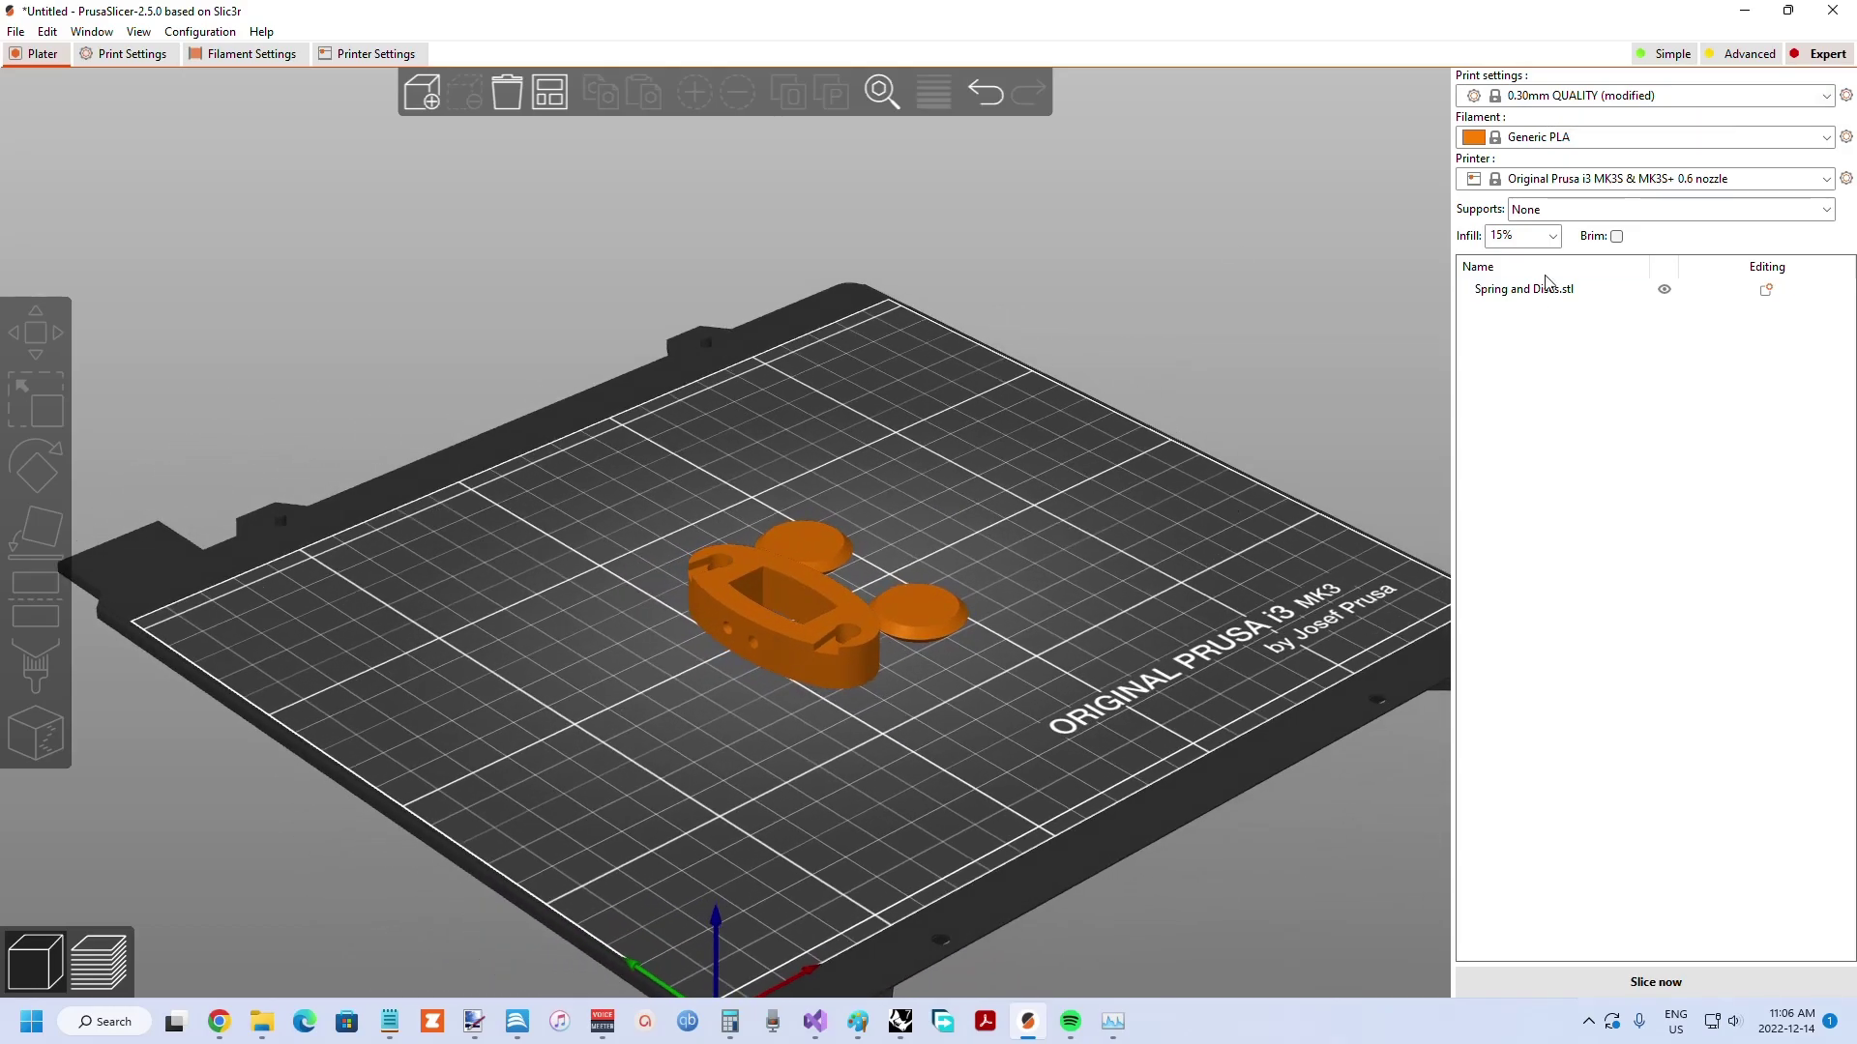
{"action": "left_click", "coordinate": [1552, 236]}
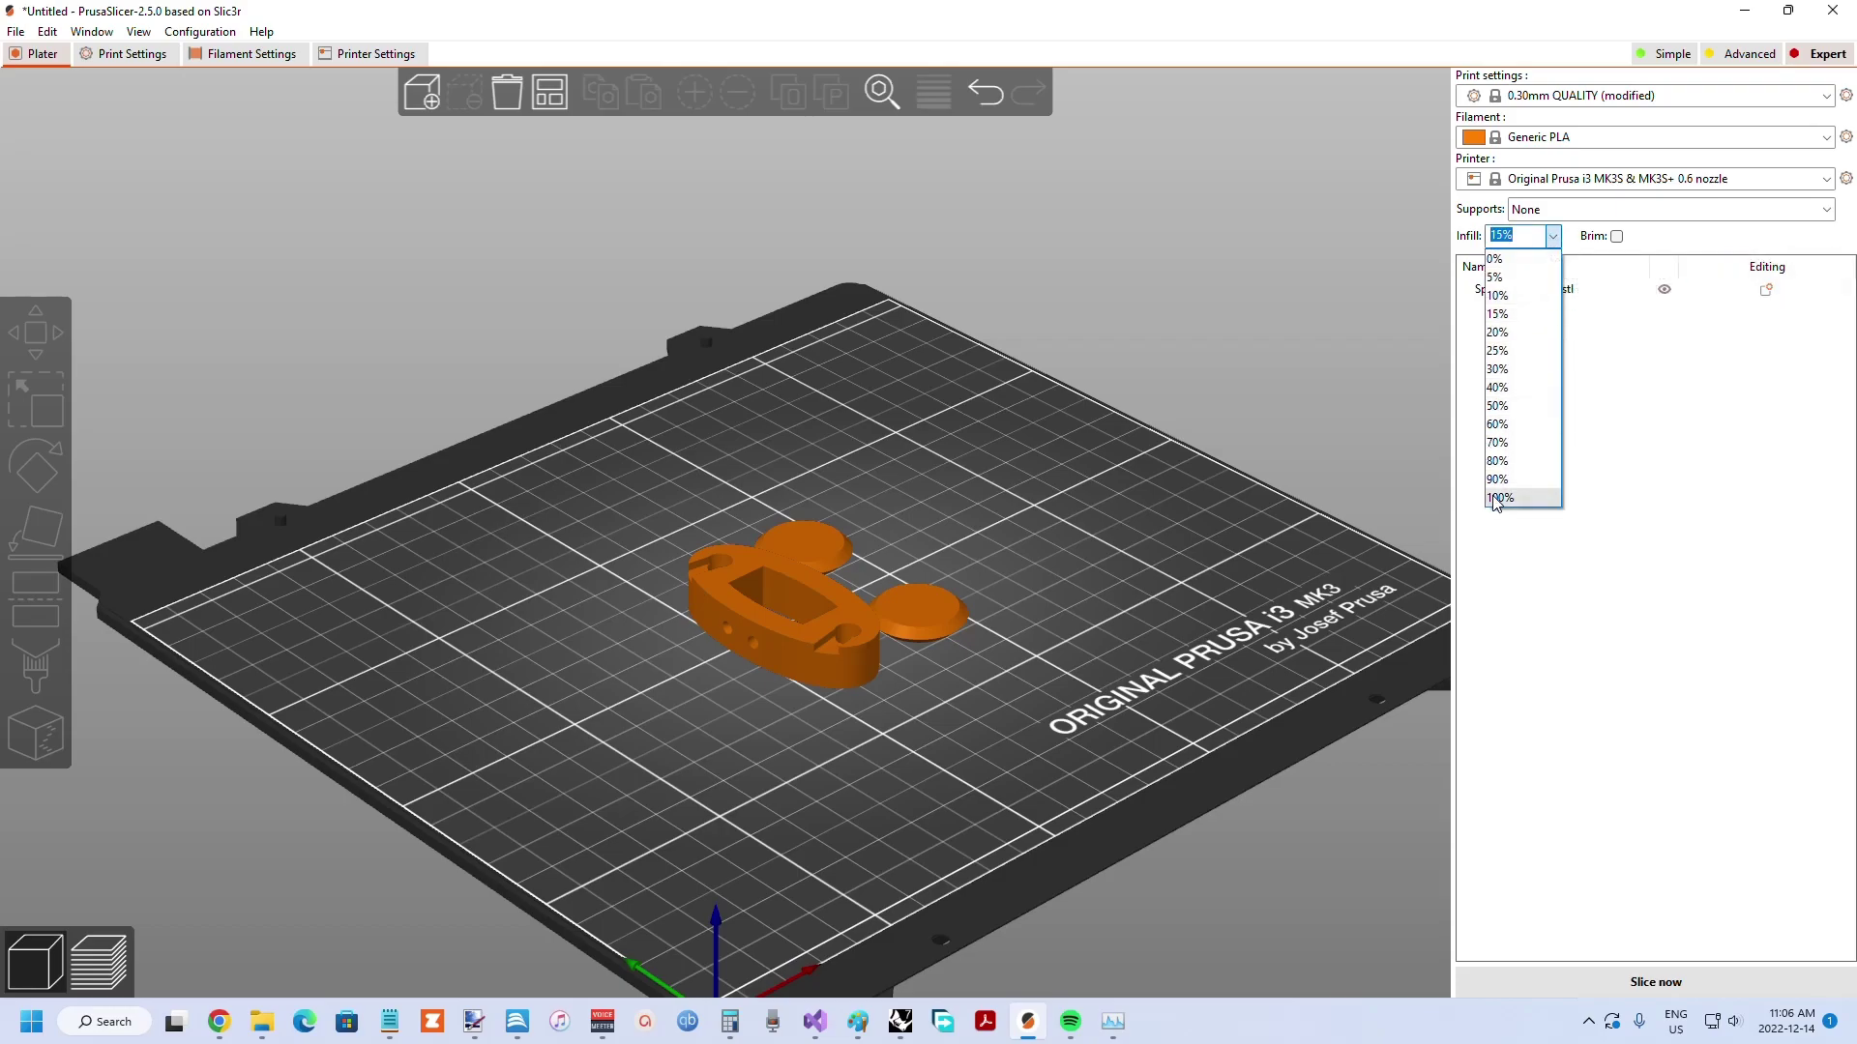
{"action": "left_click", "coordinate": [1498, 498]}
{"action": "left_click", "coordinate": [1054, 619]}
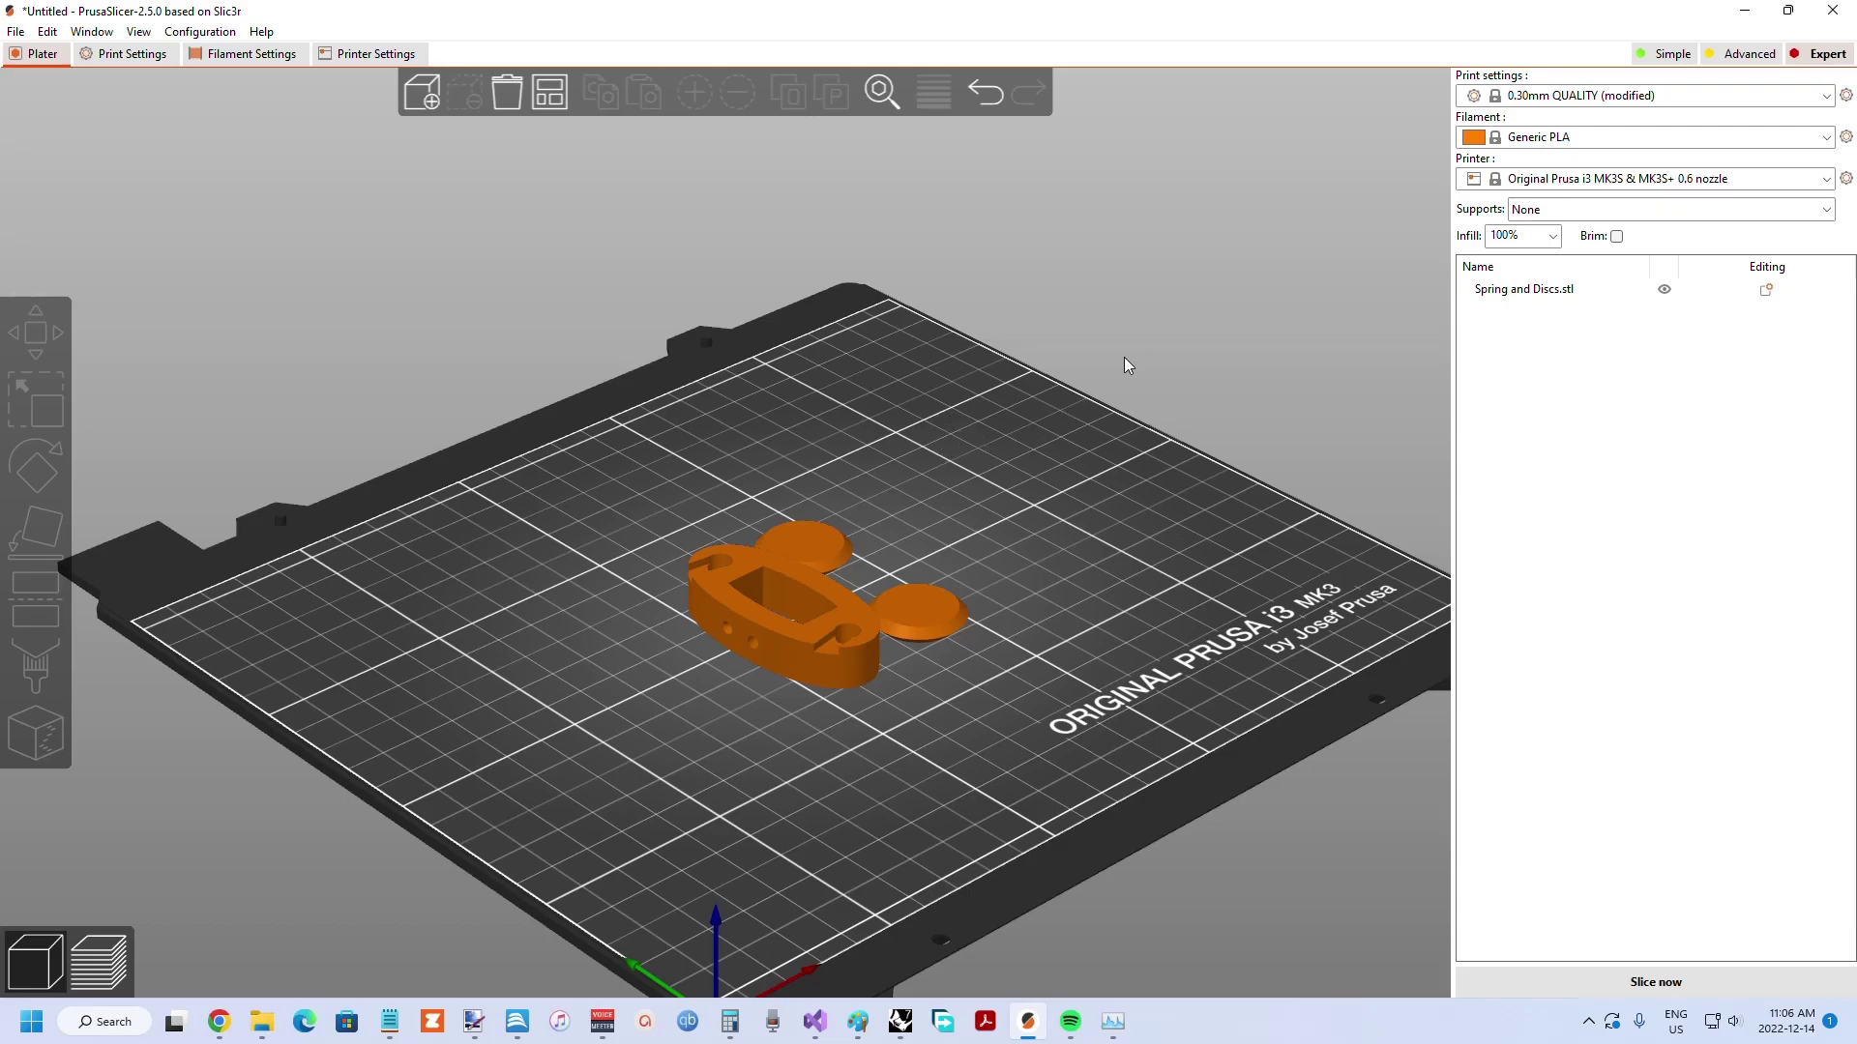
{"action": "left_click_drag", "start_coordinate": [1035, 518], "coordinate": [769, 590]}
{"action": "left_click_drag", "start_coordinate": [897, 579], "coordinate": [980, 619]}
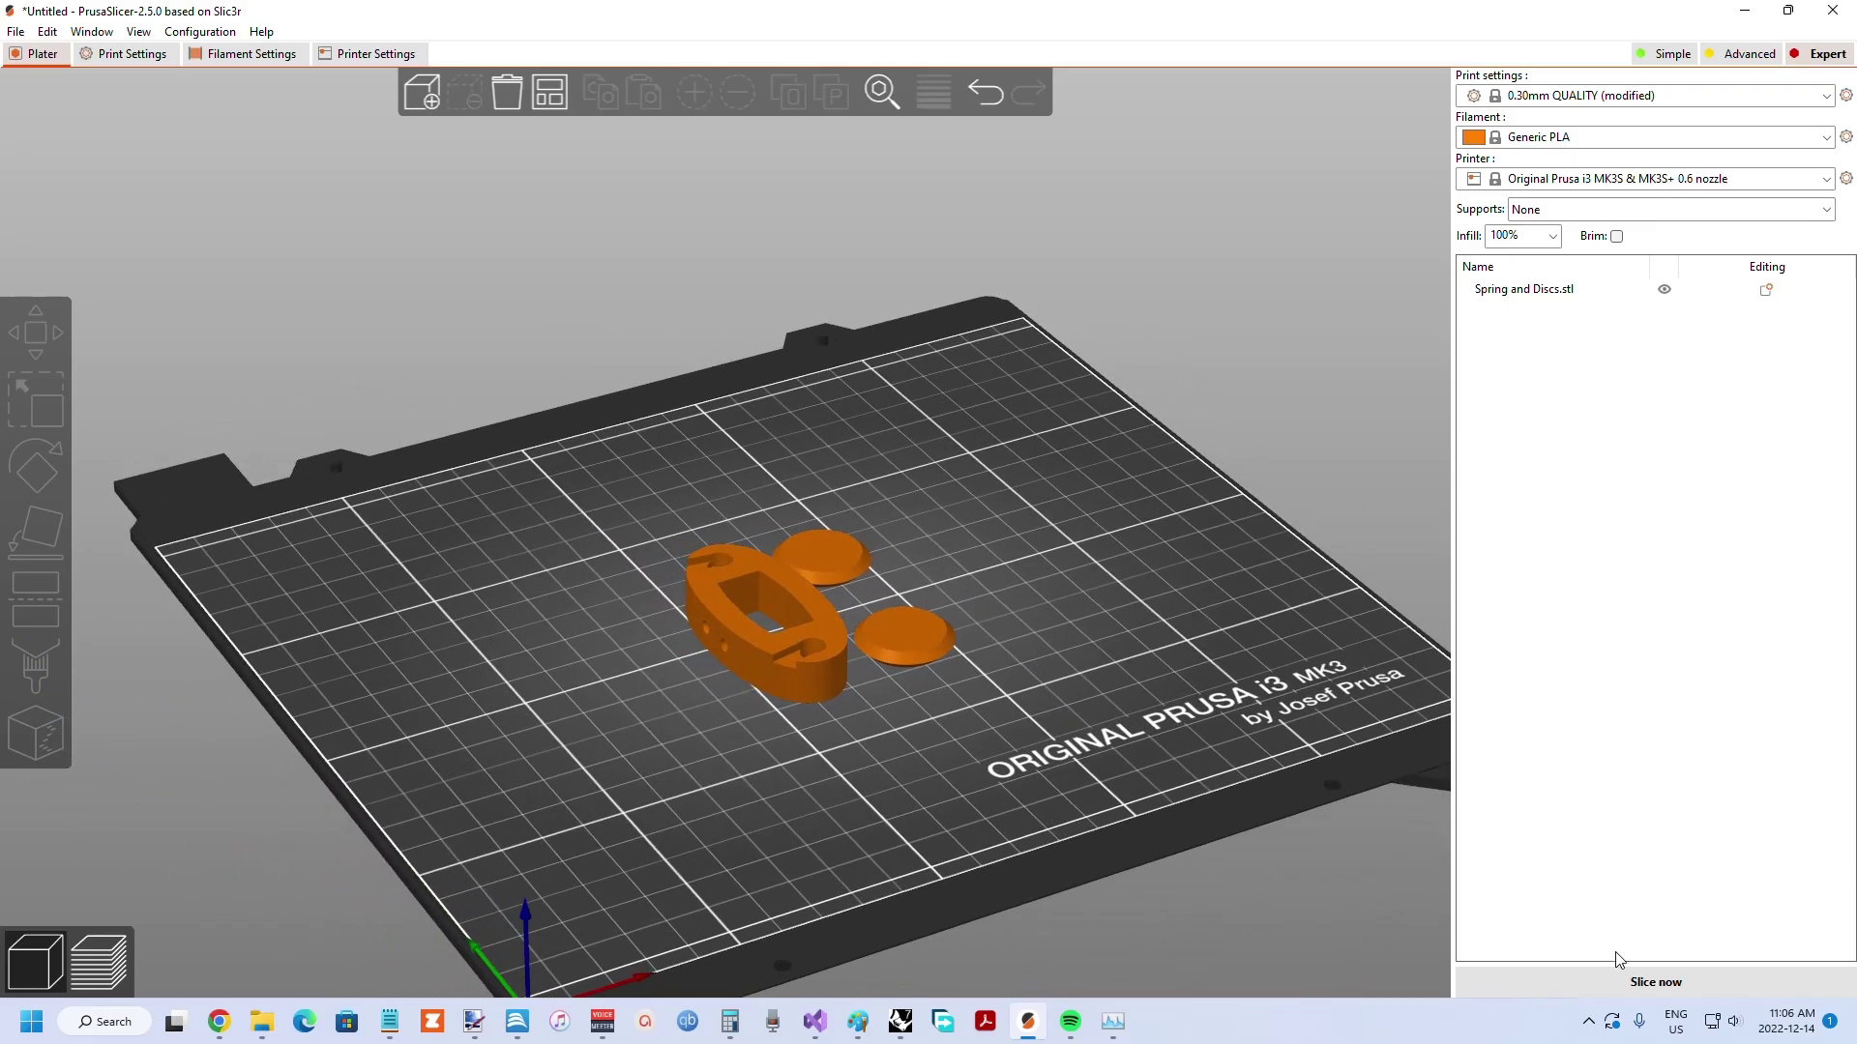
Step: Slice the spring and discs: 42m print time, 16.17 g filament, cost 0.41
{"action": "left_click", "coordinate": [1634, 981]}
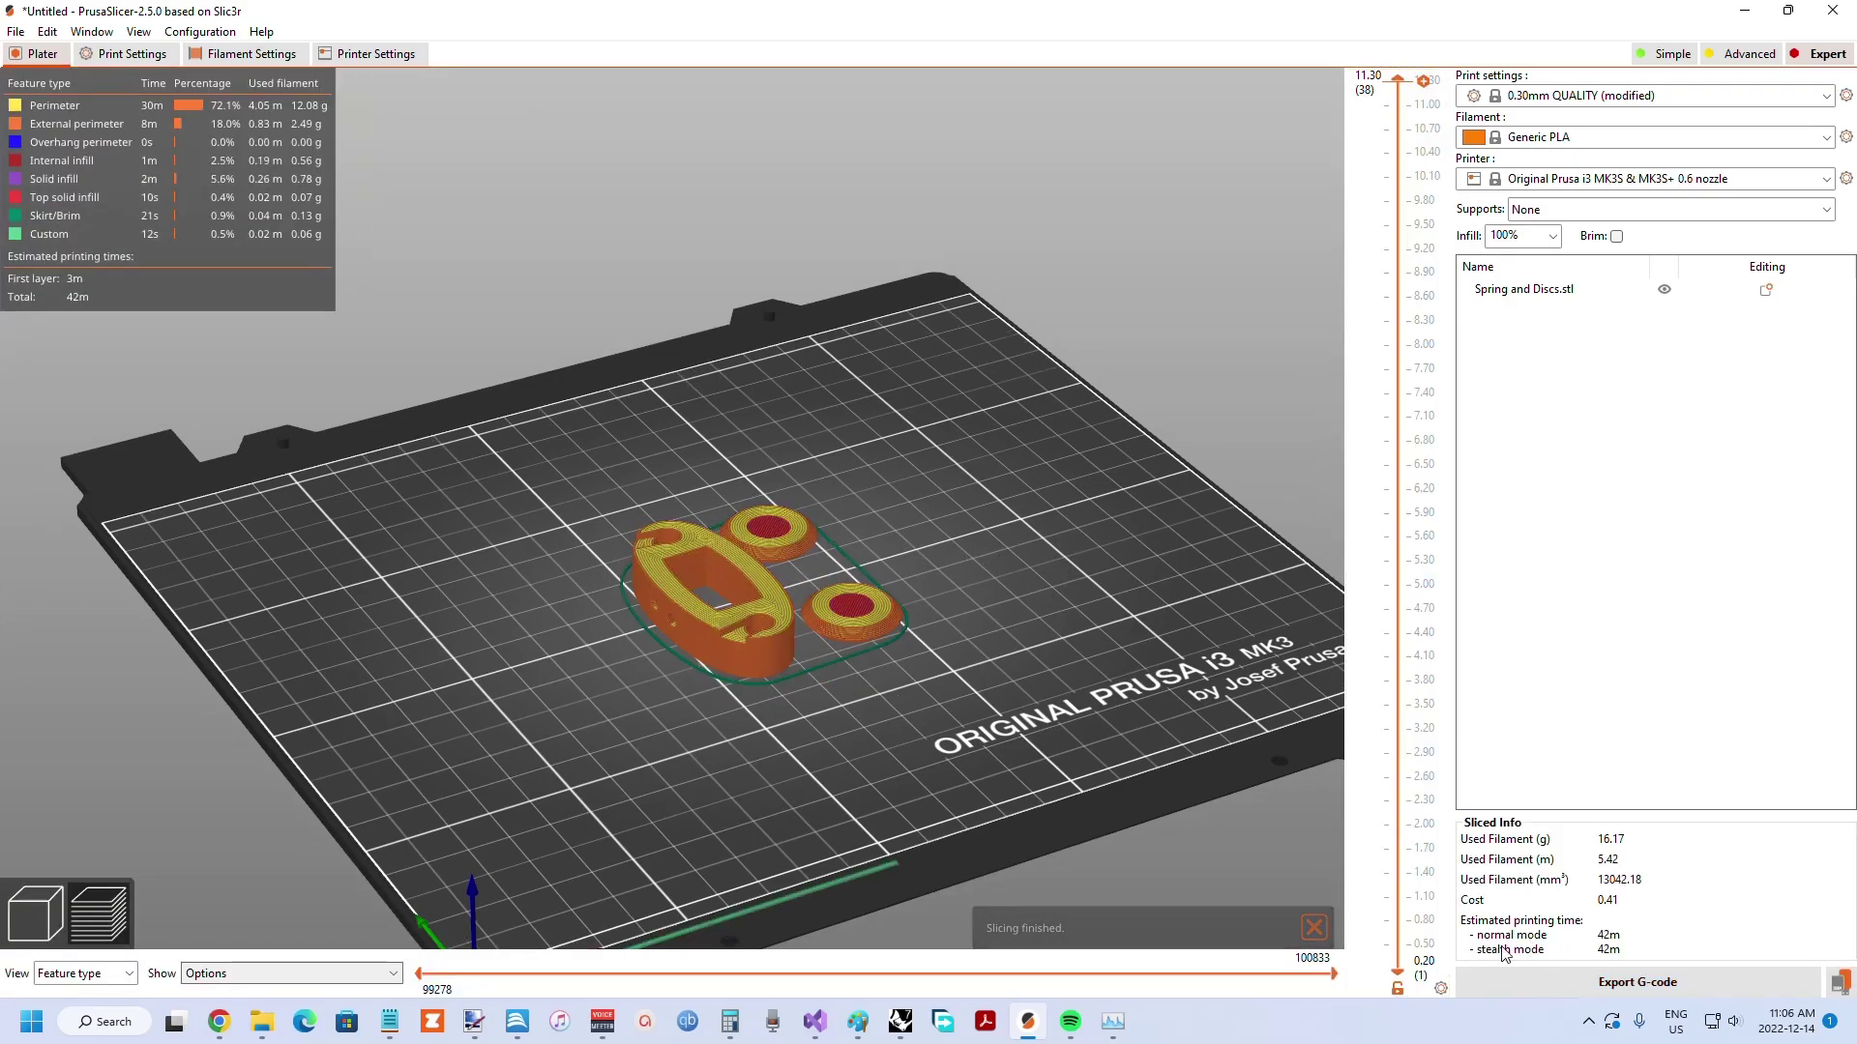
{"action": "left_click_drag", "start_coordinate": [992, 543], "coordinate": [830, 571]}
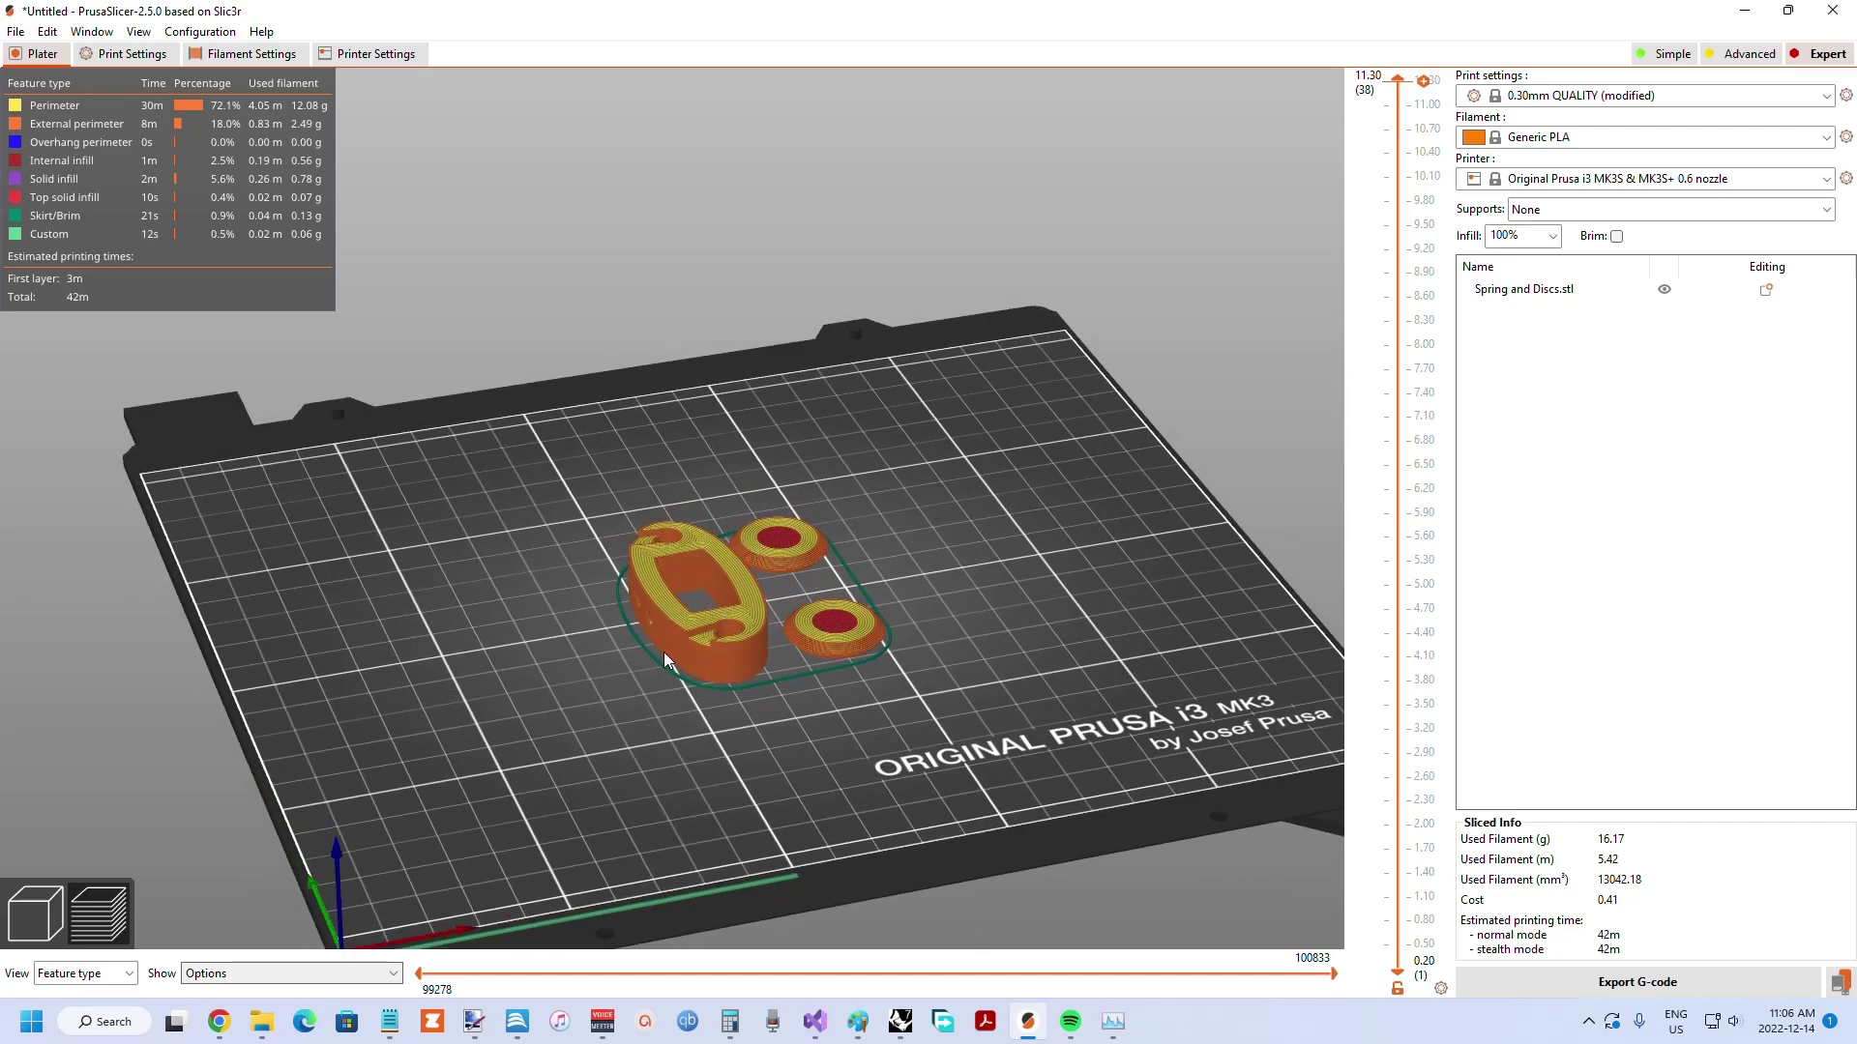